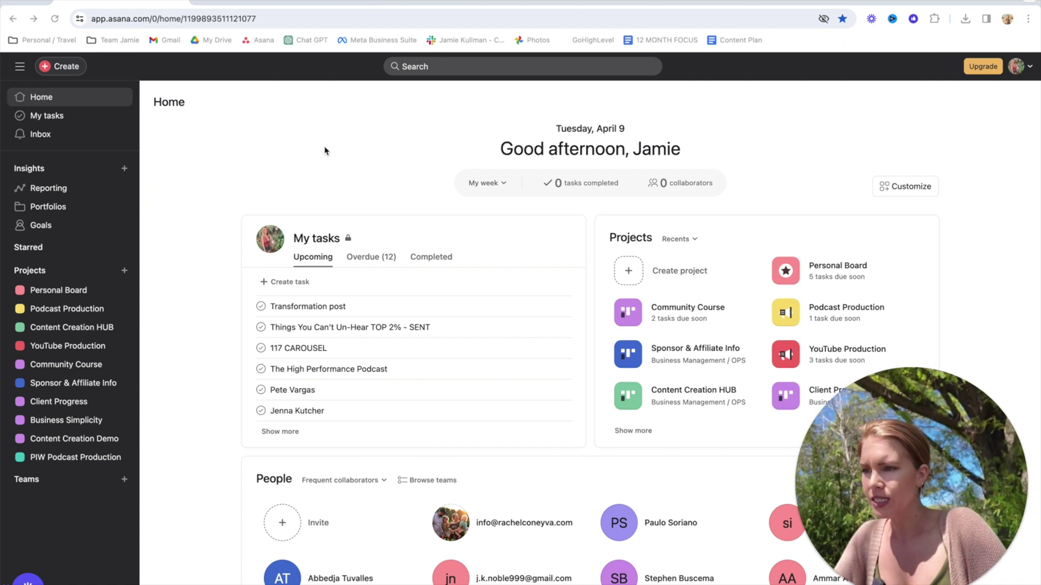
Step: Create a blank project named "Scuba Diving Program" with Board as its default view
left_click(125, 272)
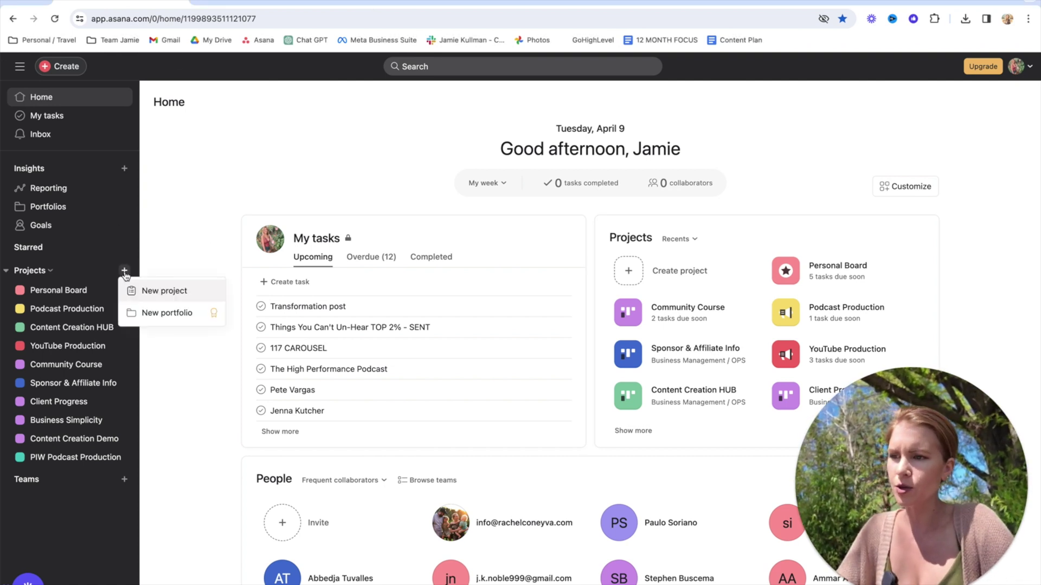
left_click(158, 290)
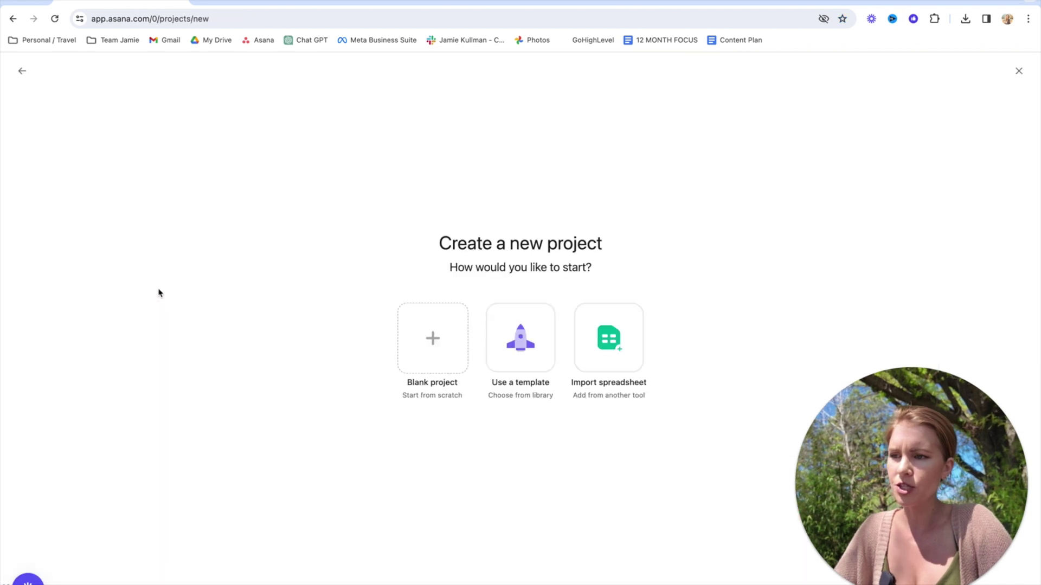
left_click(449, 320)
type("Scuba ")
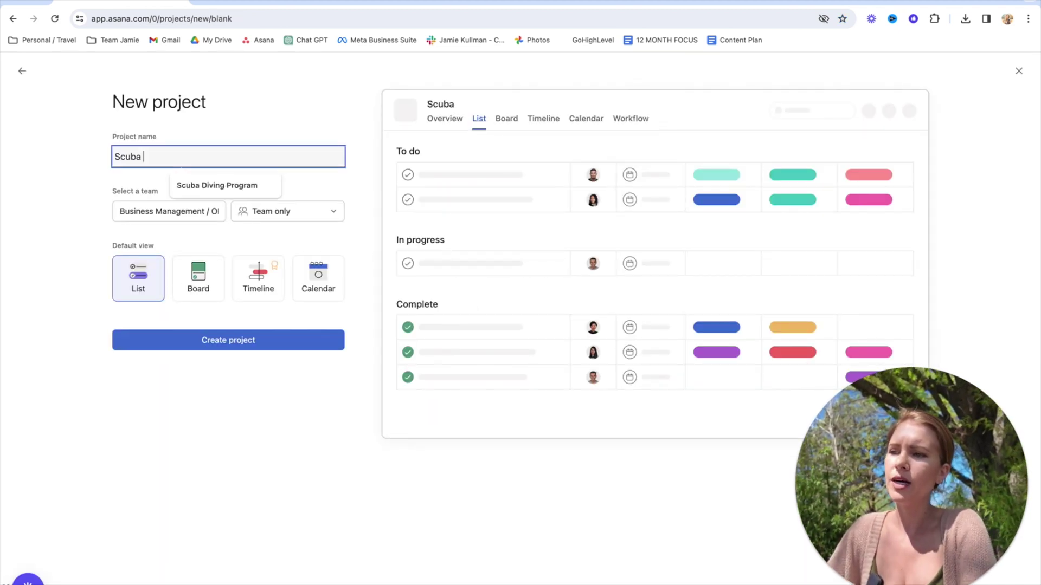
type("Diving Program")
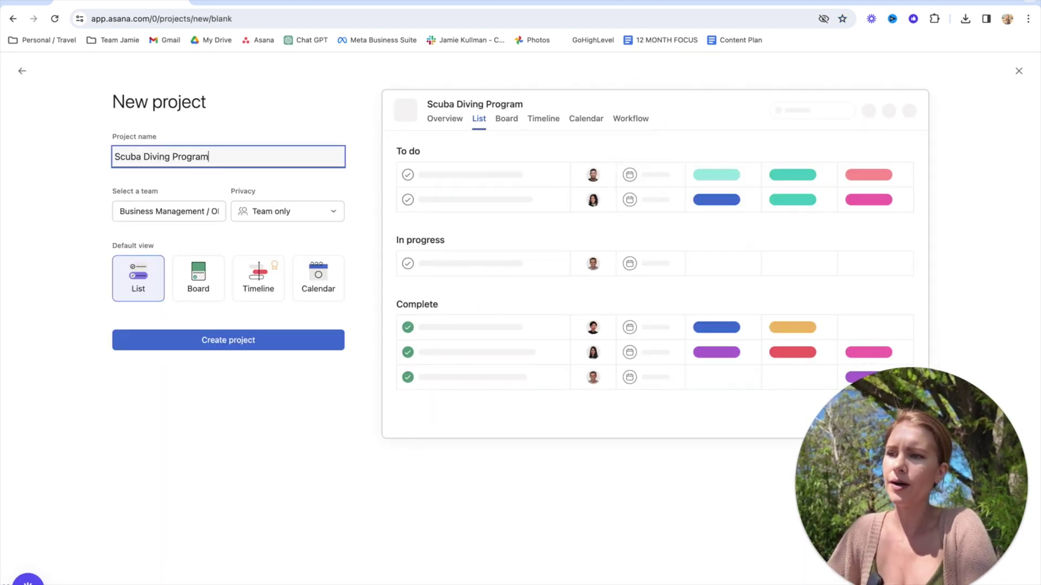
left_click(206, 272)
left_click(217, 338)
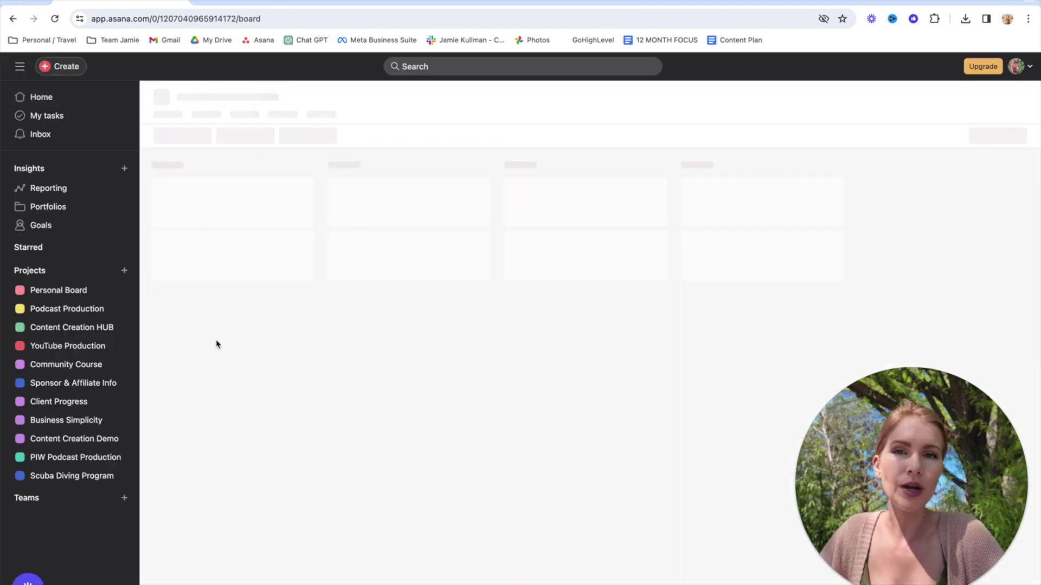
Step: Rename the first section of the new board to "Research"
left_click(237, 168)
type("Res")
type("u")
type("arch")
Step: Rename the "In progress" section to "Module 1" and the "Complete" section to "Module 2"
left_click(348, 170)
double_click(348, 171)
triple_click(348, 172)
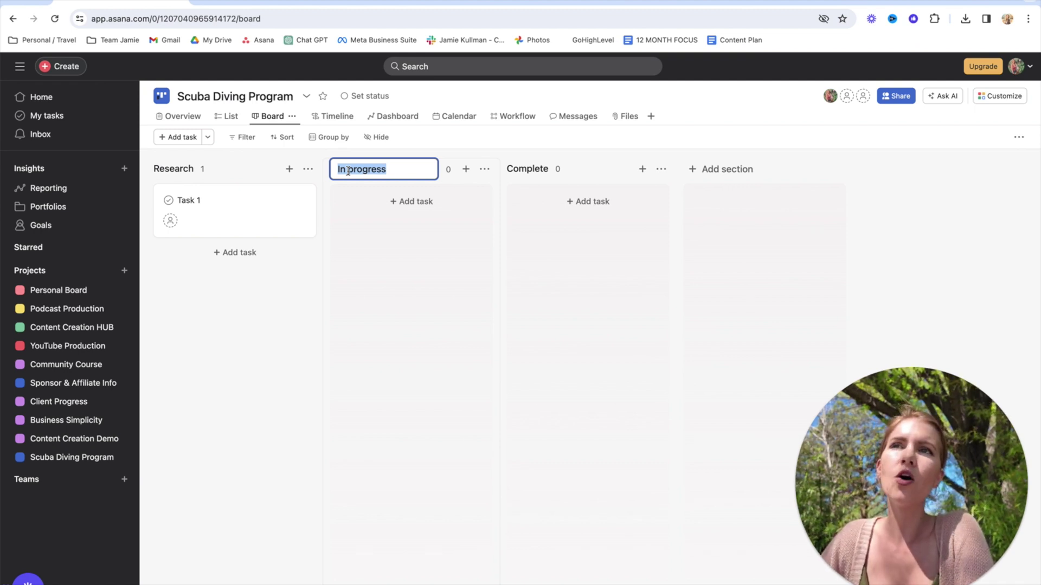
type("Module")
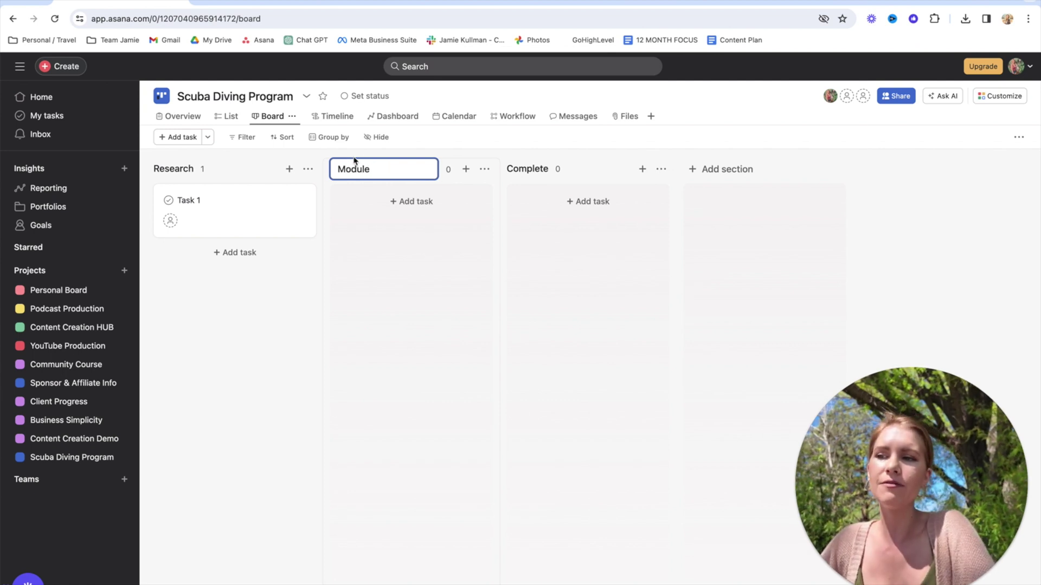
type(" 1")
left_click(521, 168)
type("Module 2")
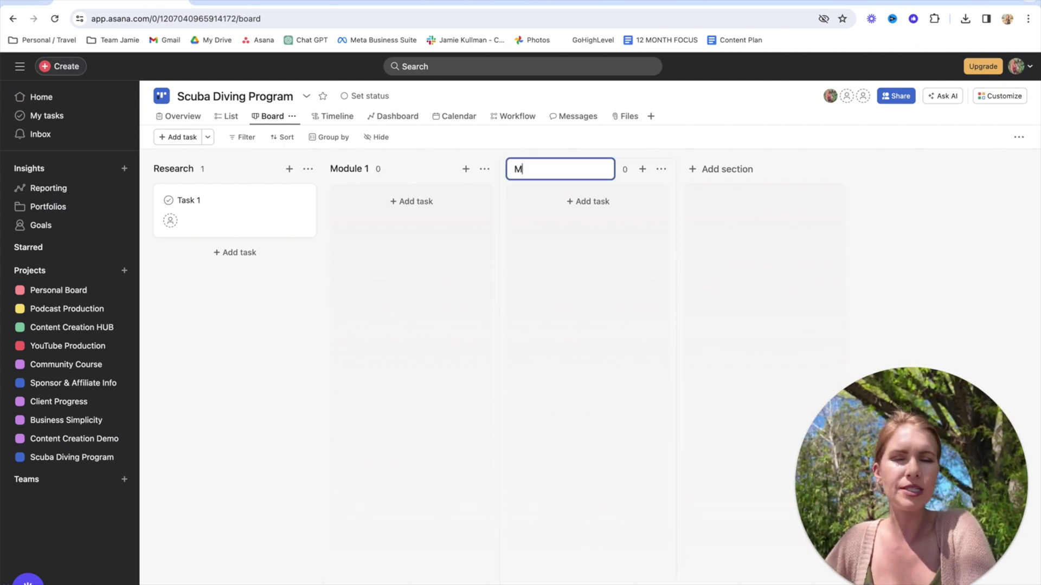
Step: Add three more sections after Module 2, named "Module 3", "Module 4" and "Module 5"
left_click(744, 172)
type("Module 3")
key("Return")
type("Module 4")
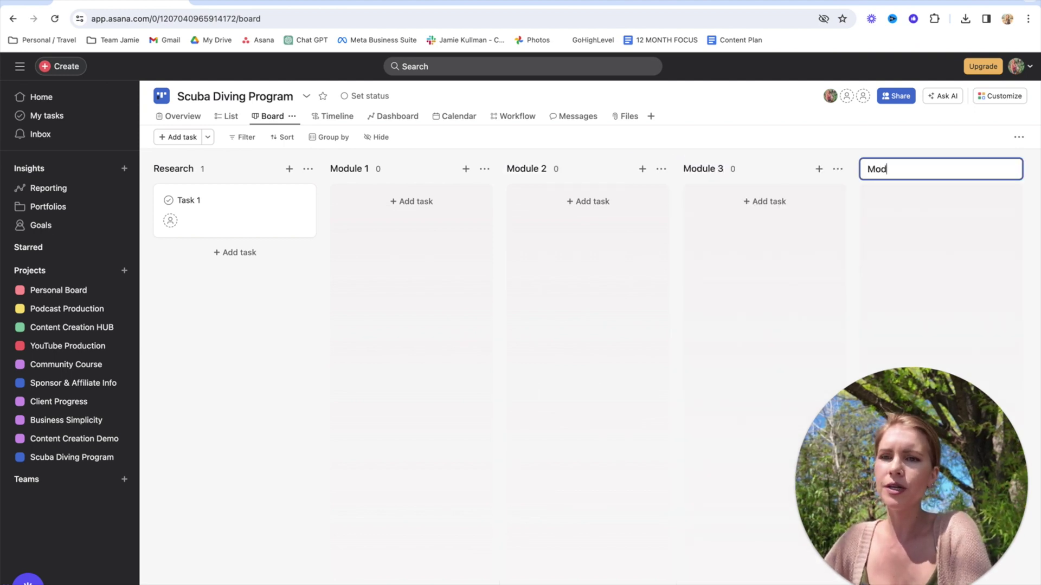
key("Return")
type("Moduel")
key("BackSpace")
key("BackSpace")
key("BackSpace")
type("le 5")
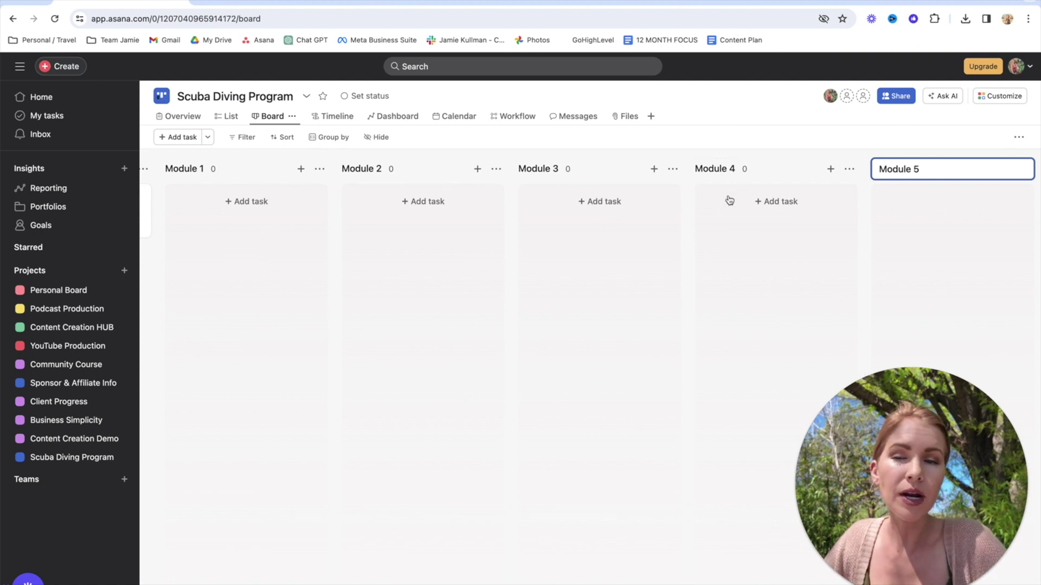
left_click(748, 256)
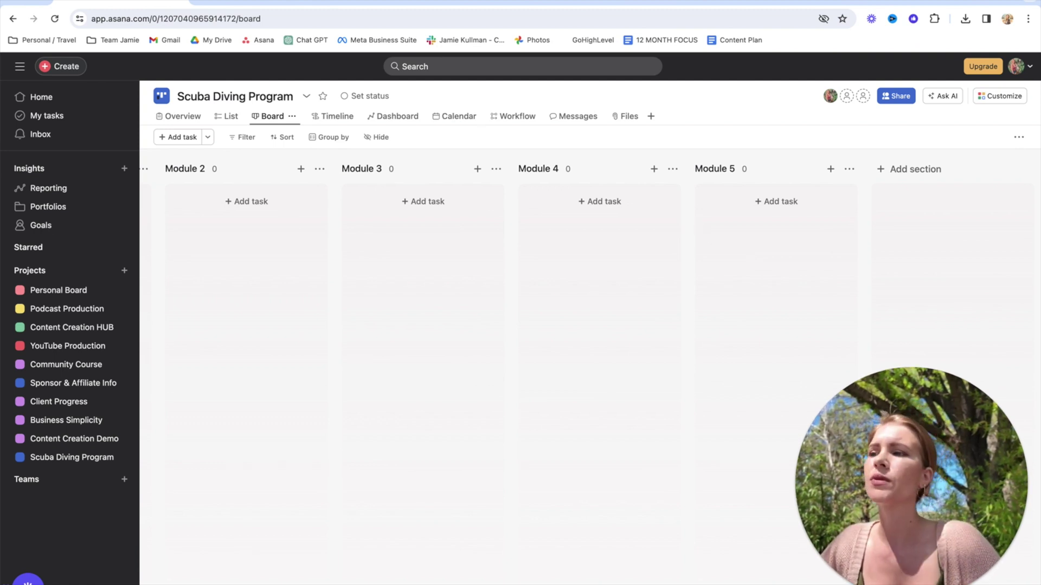
Step: Switch to ChatGPT beside the board and describe a program helping aspiring scuba divers select equipment, choose dive locations, get certified, track dives, understand marine life and more
left_click_drag(1, 217, 390, 217)
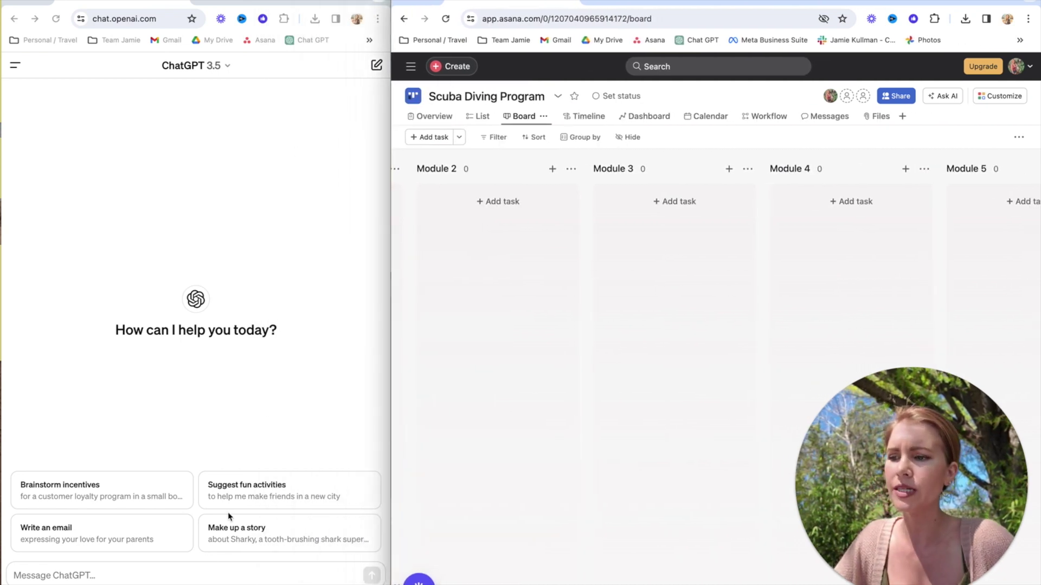
left_click(195, 572)
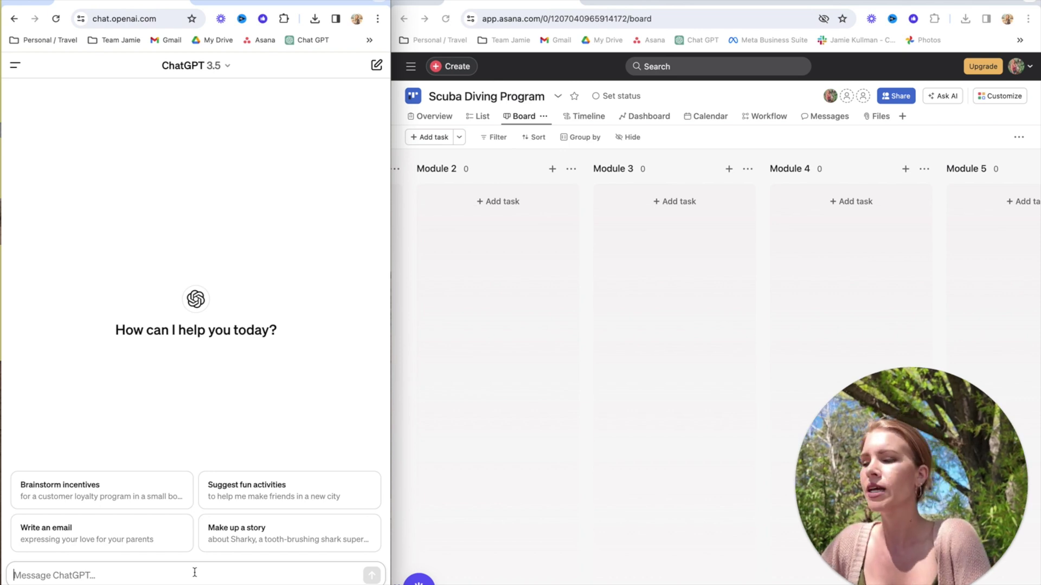
type("I'm creating a pro")
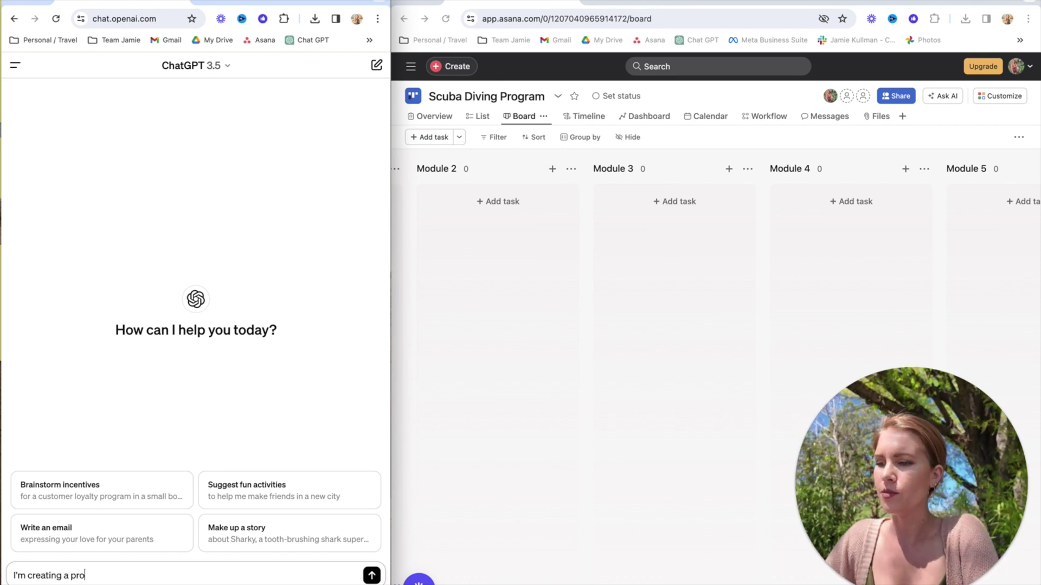
type("gram for aspiring scuba divers where I waill help them select ")
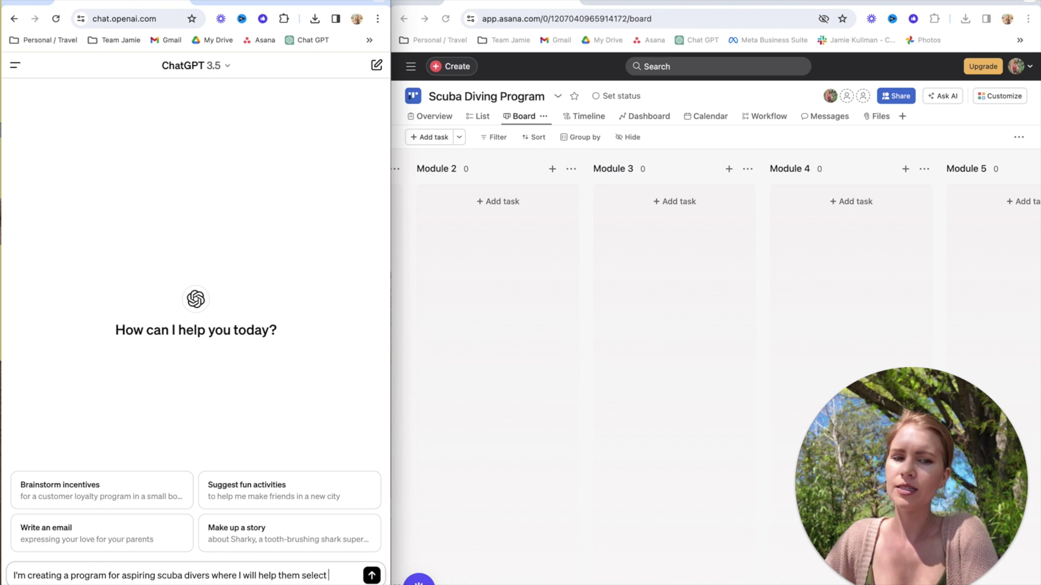
type("equipment, choose their dive")
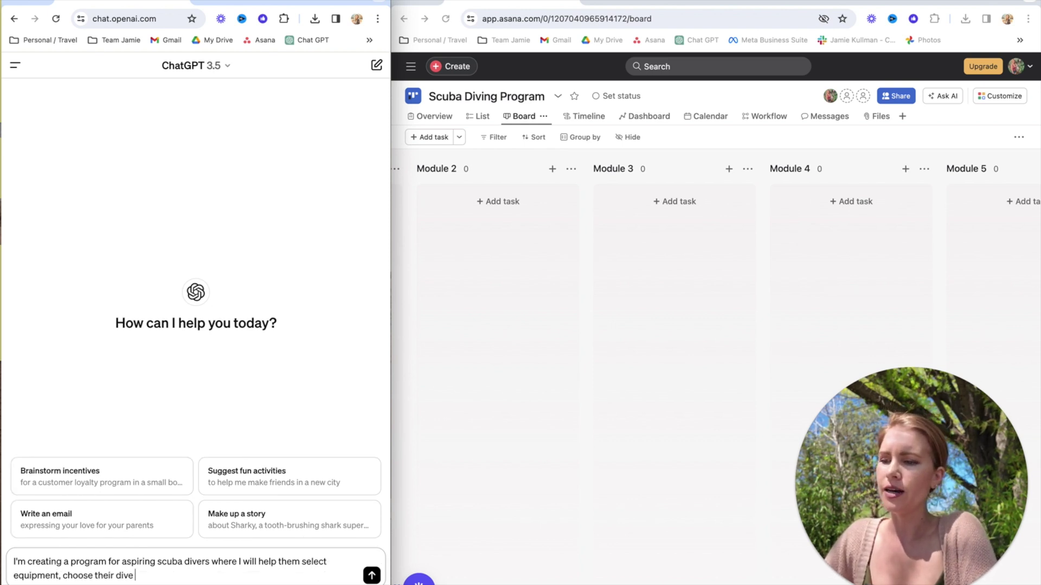
type(" location, get cer")
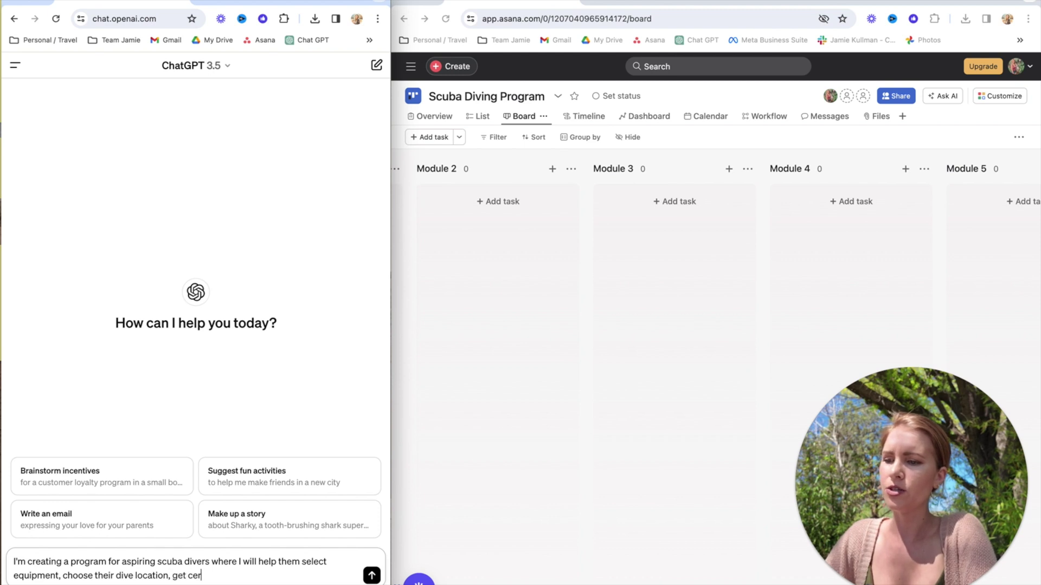
type("tified, track their ")
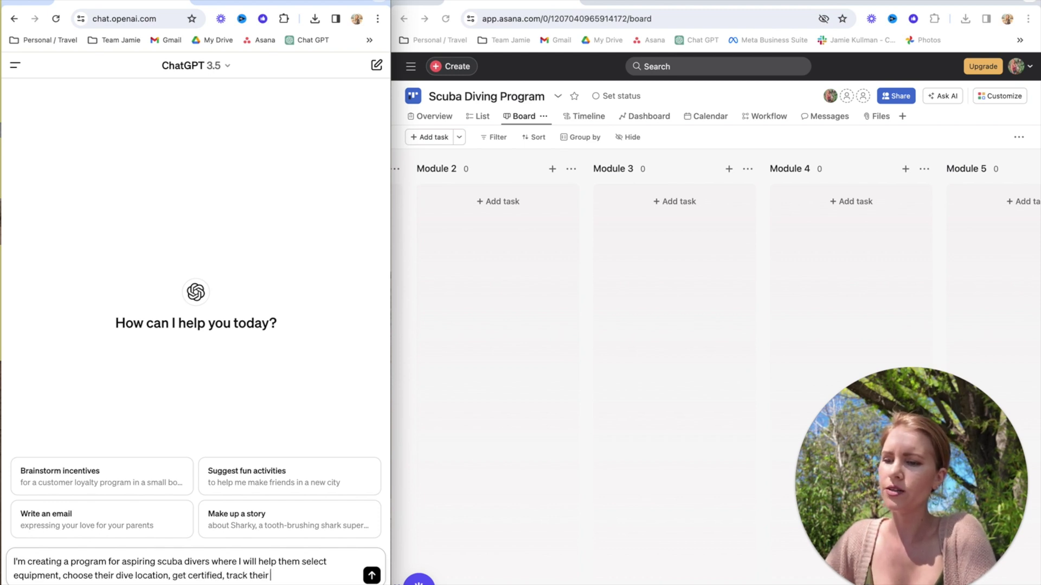
type("dives, understand")
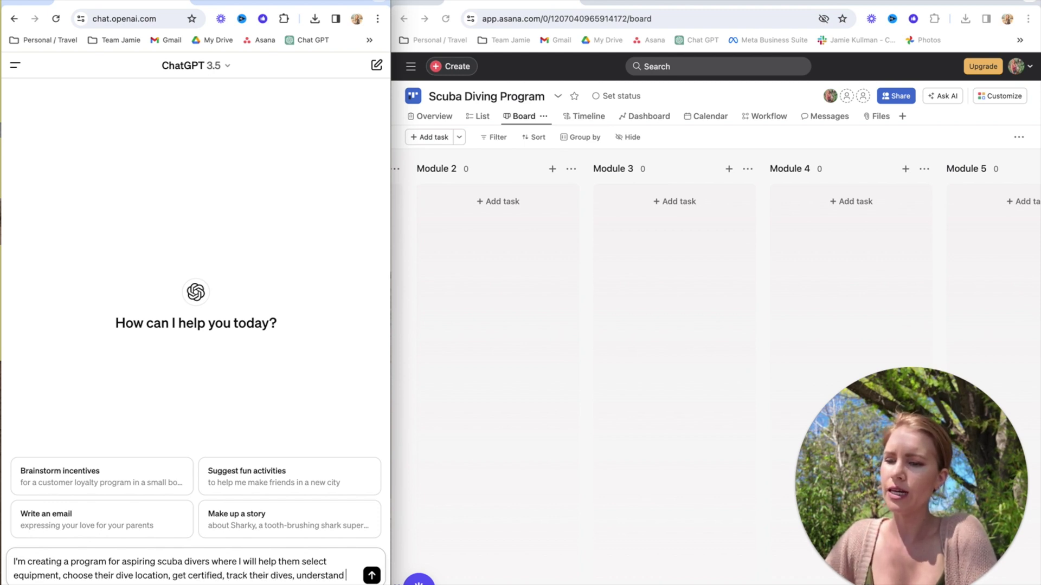
type(" marine life and more.")
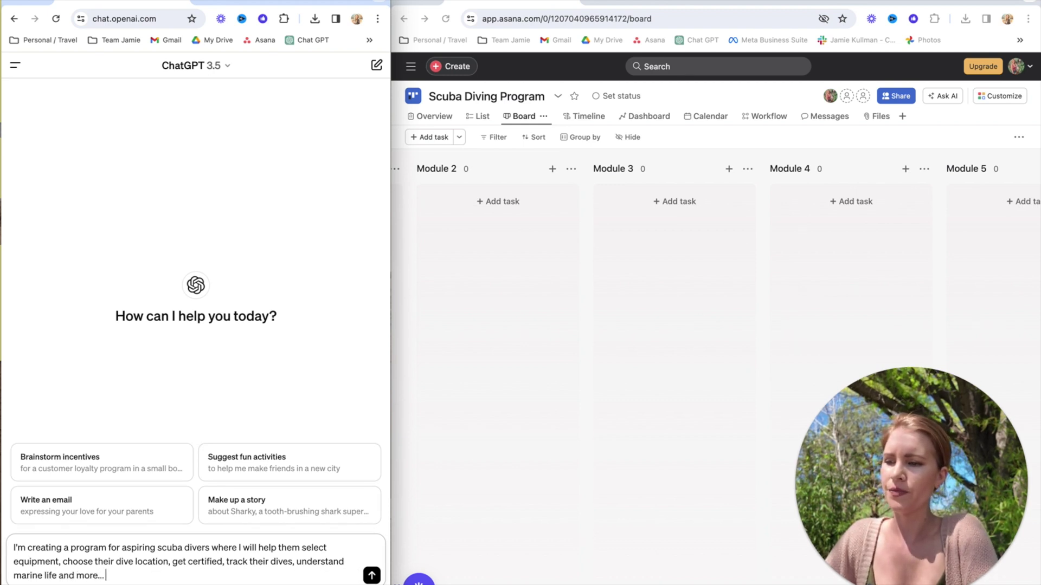
type("..")
Step: Add a second paragraph to the prompt: "I typically also help them with their mindset of being a diver."
key("shift+Return")
type("I typ")
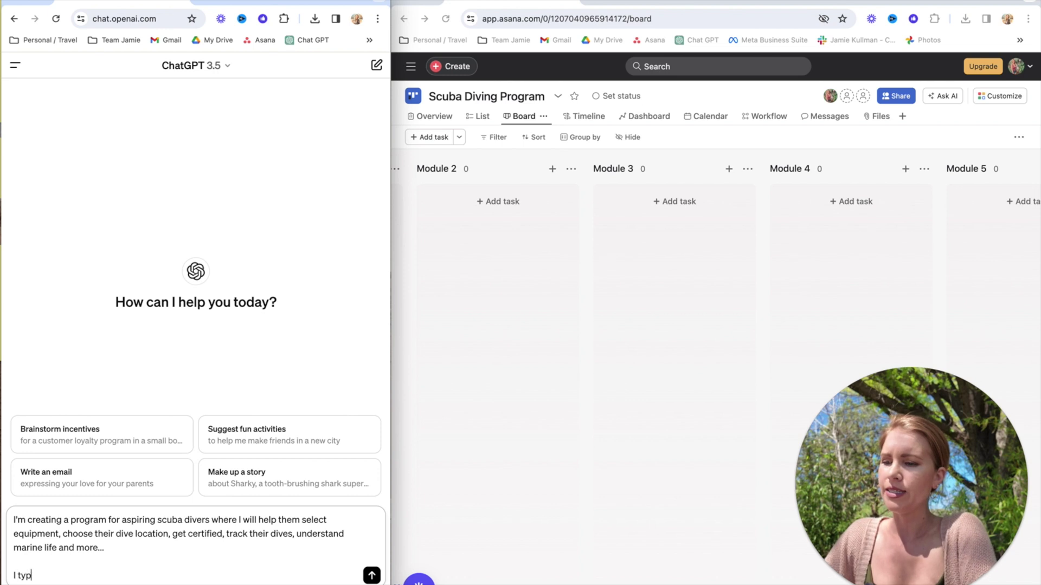
type("ically also he")
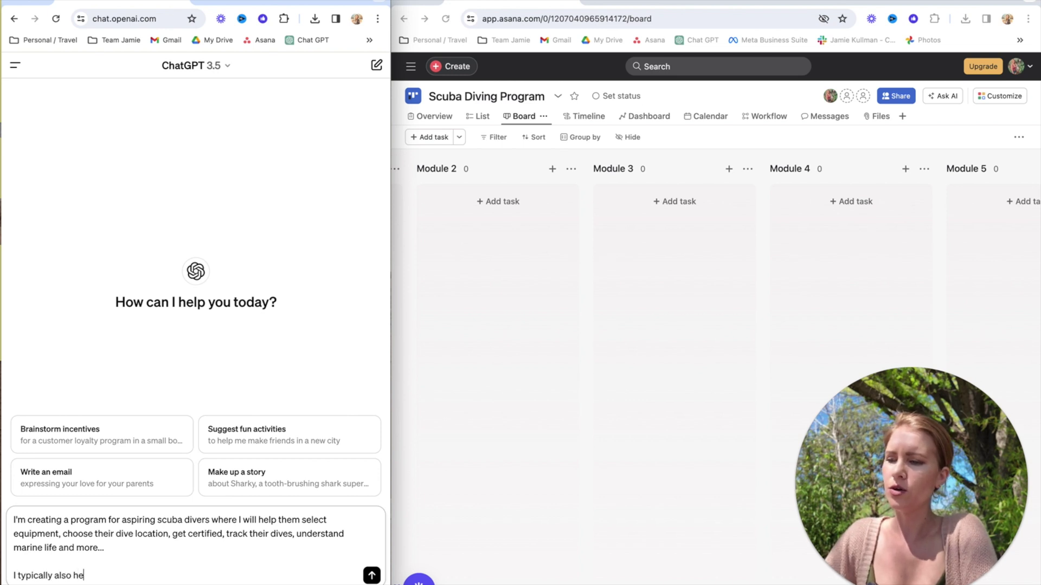
type("lp them with their mindse")
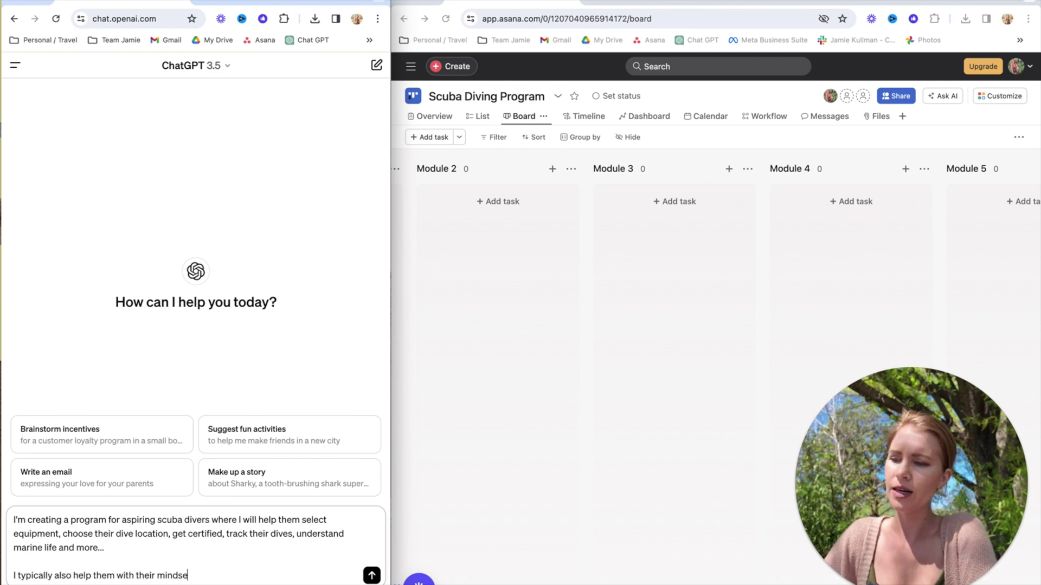
type("t of being a diver")
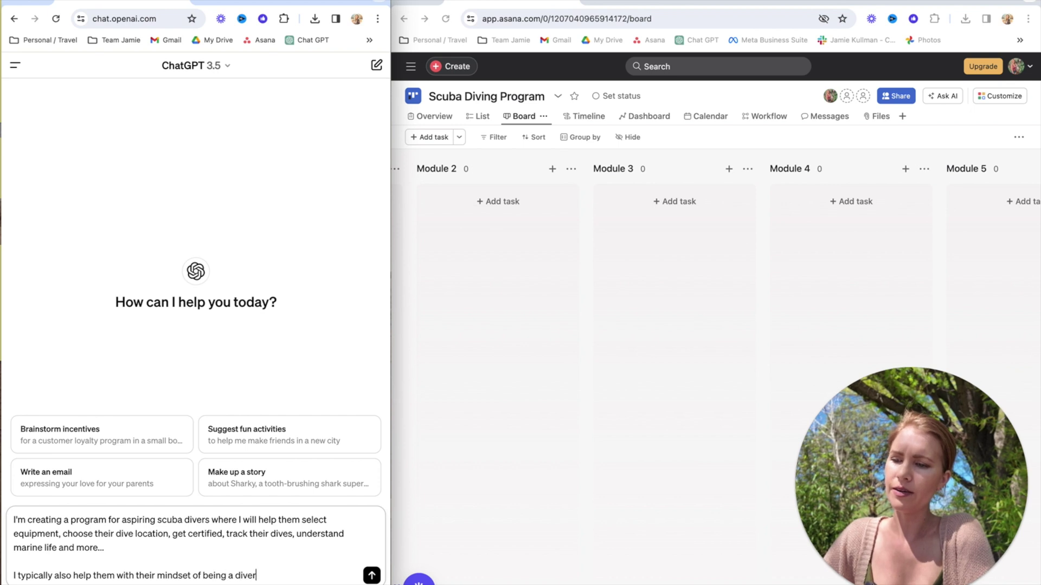
type(".")
key("shift+Return")
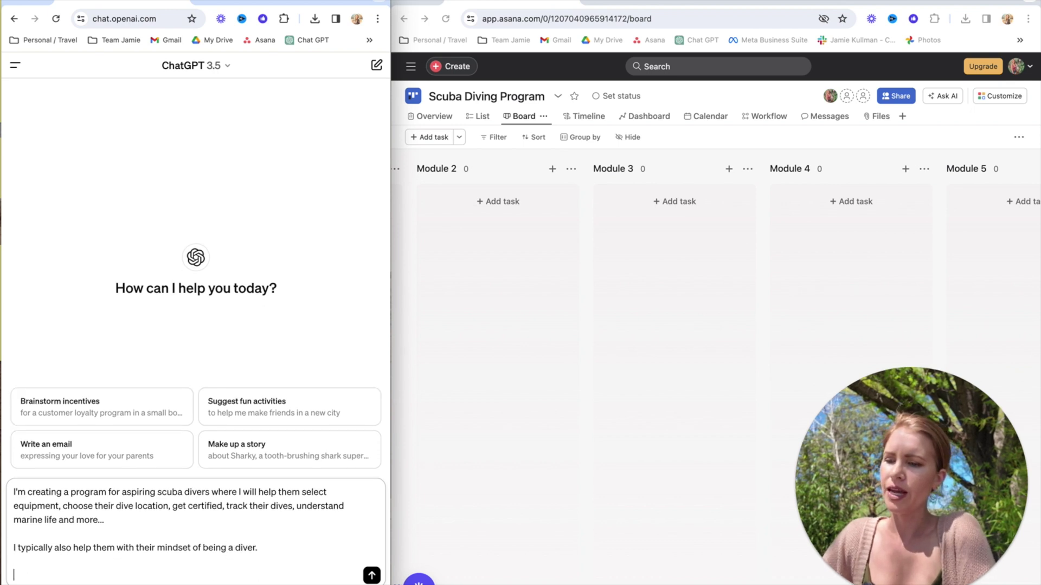
Step: End the prompt with "Please create an outline for a 3-5 module program that will help them with this process.", submit it and review the outline
type("Please create a")
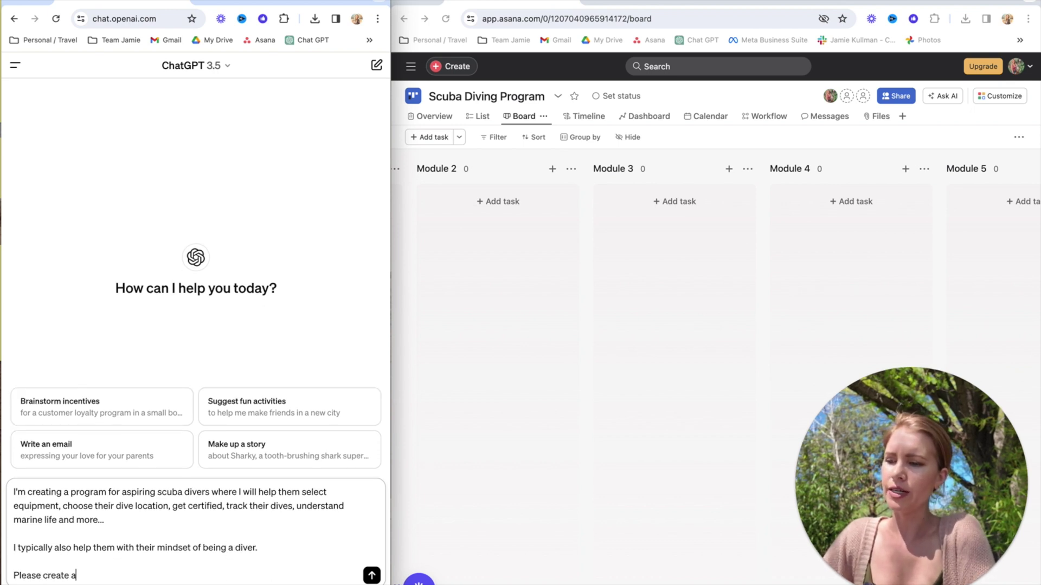
type("n outline for a 3")
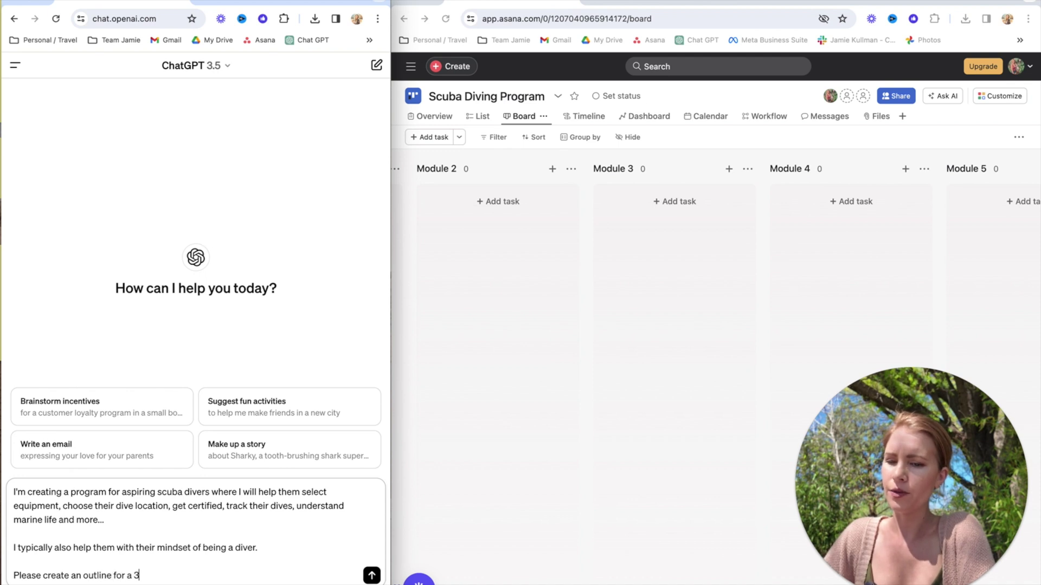
type("-5 module program ")
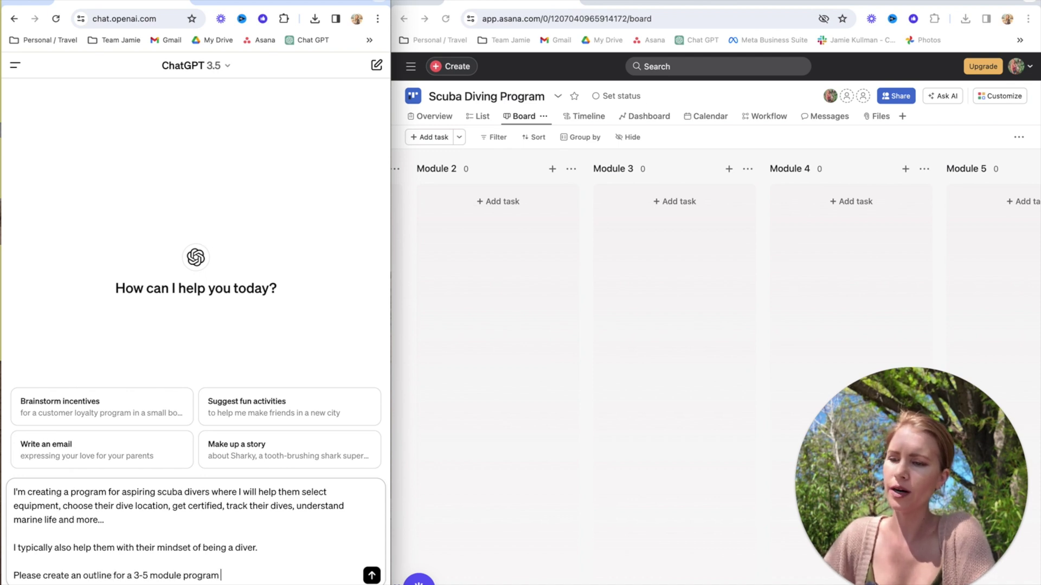
type("that will help them with th")
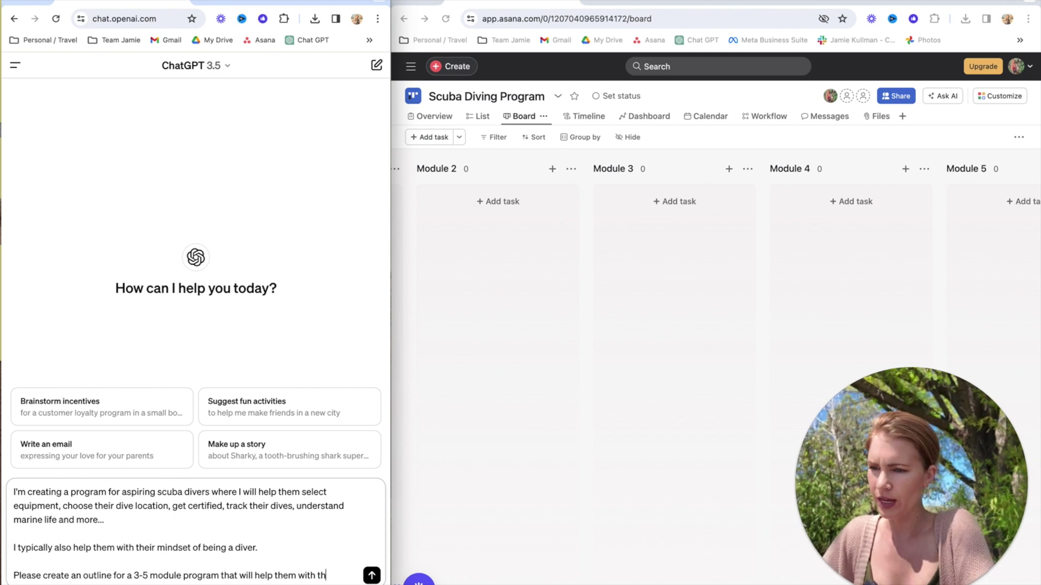
type("this process.")
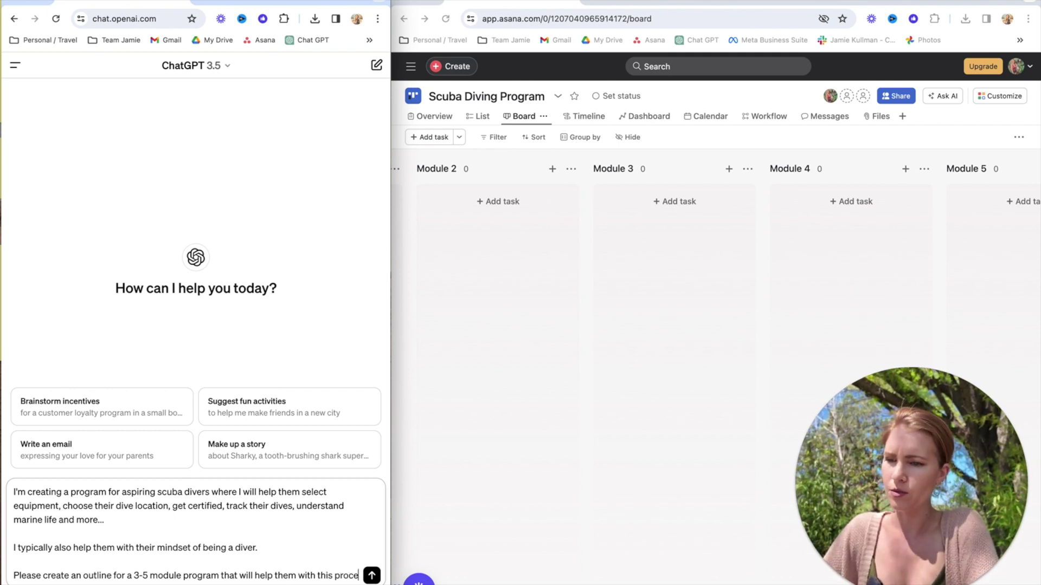
key("shift+Return")
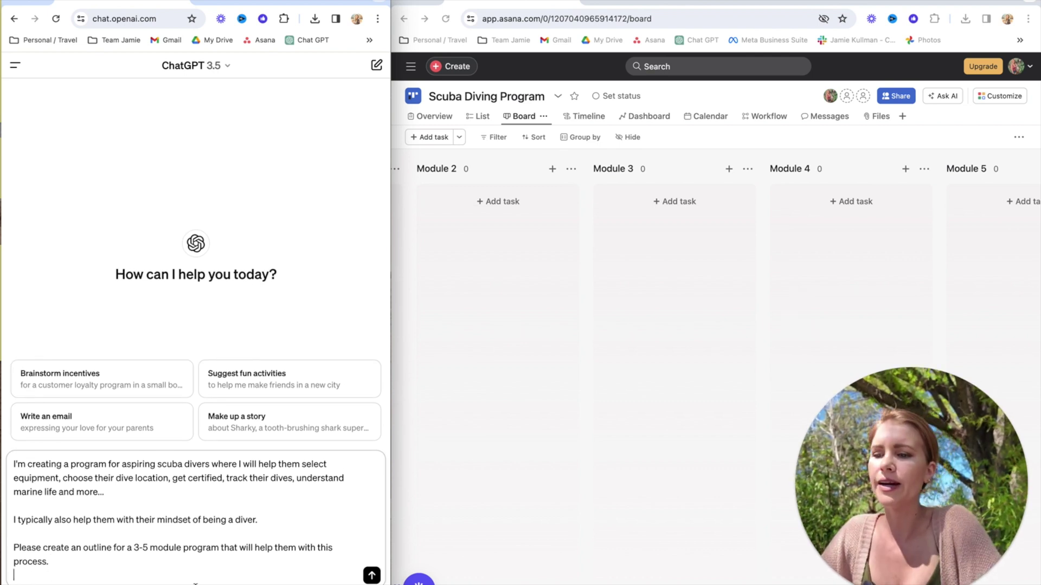
left_click(371, 575)
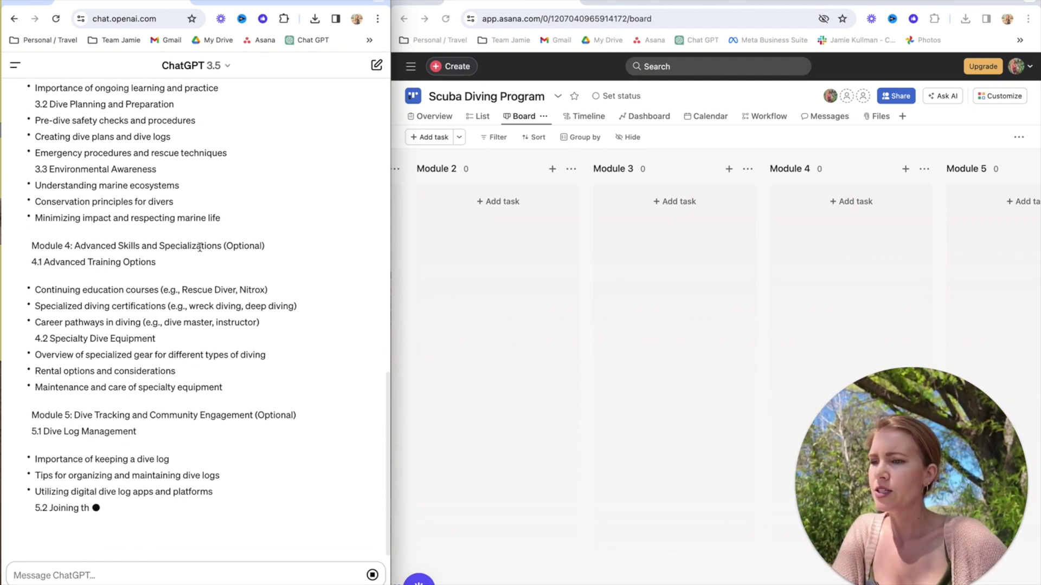
scroll(200, 251, "up", 6)
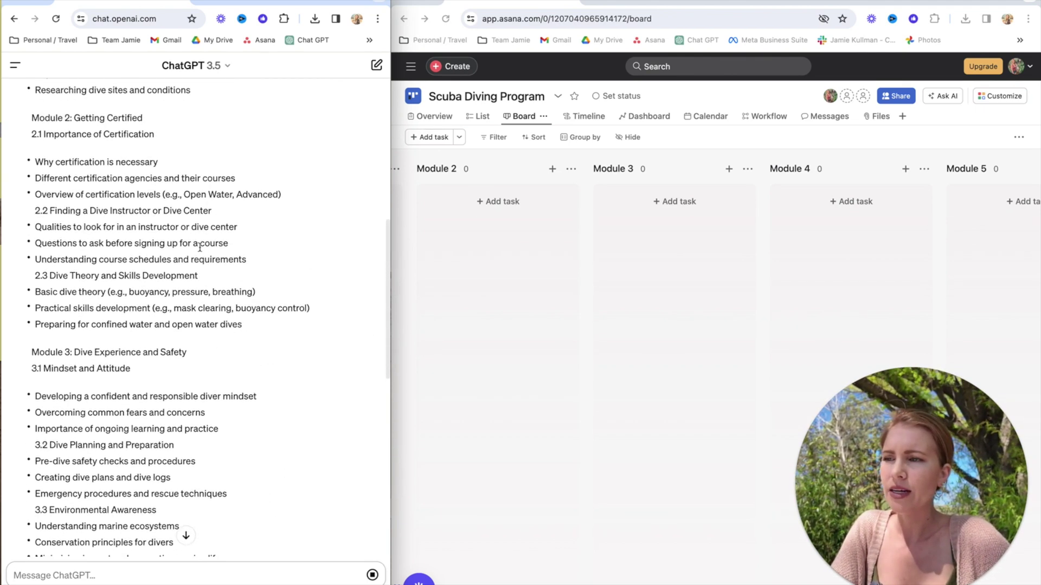
scroll(200, 248, "up", 3)
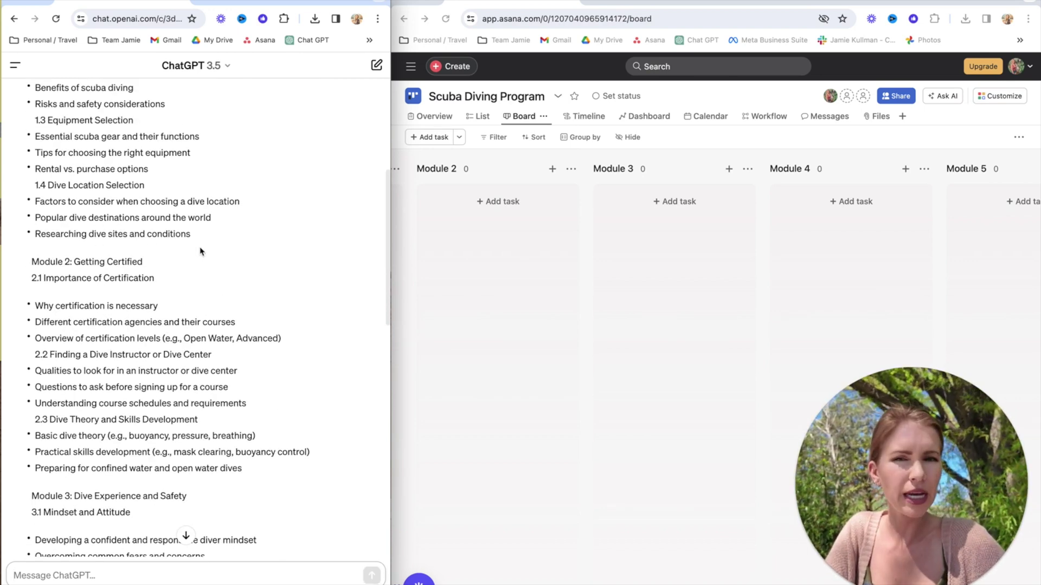
scroll(200, 251, "up", 3)
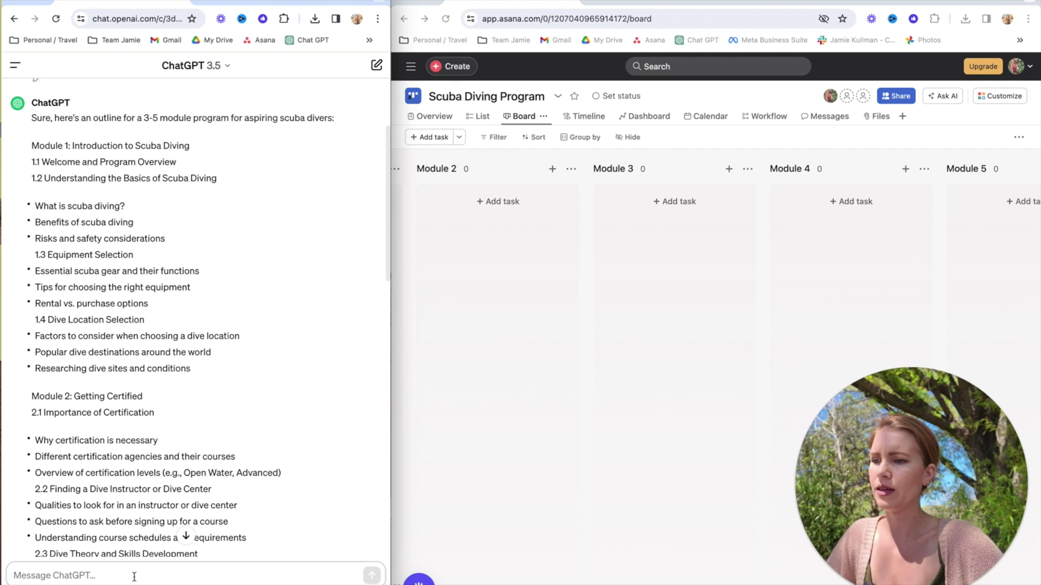
Step: Ask ChatGPT to "Remove any fluff and make it much simpler and shorter, easy to understand." and submit the prompt
type("Remove any flu")
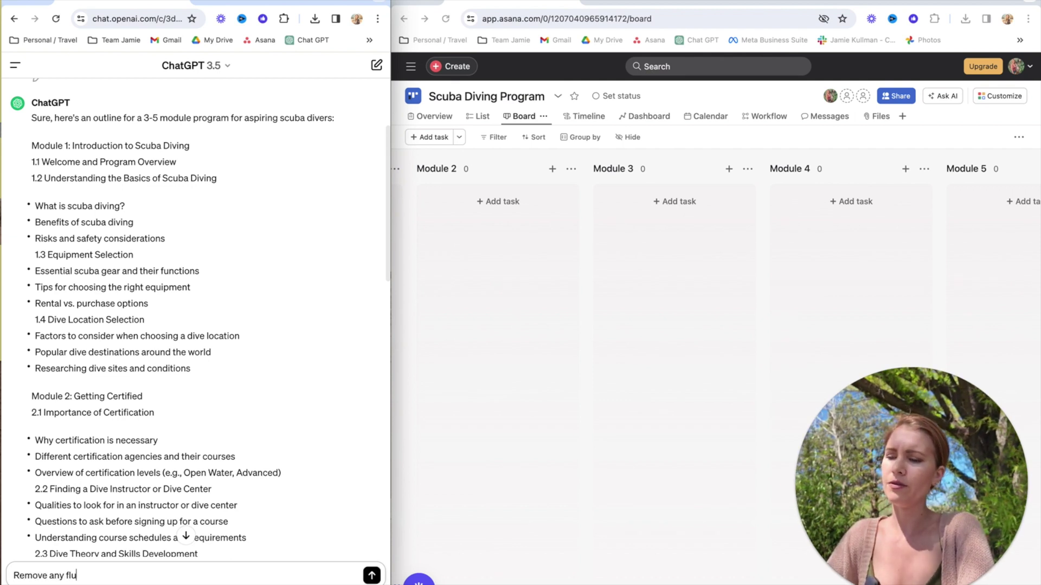
type("ff and make it mu")
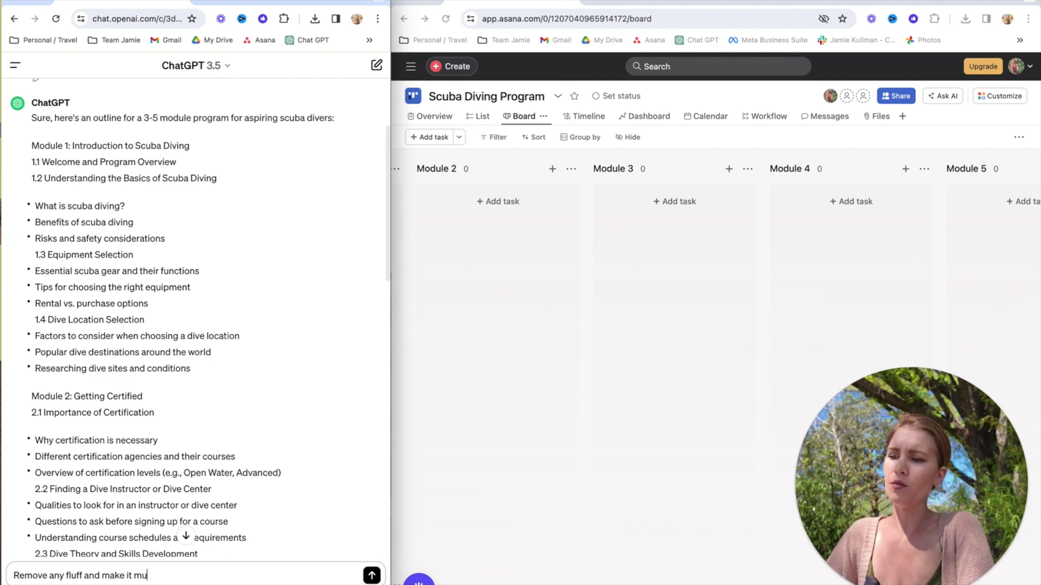
type("ch simpler and shorter, easy to understand.")
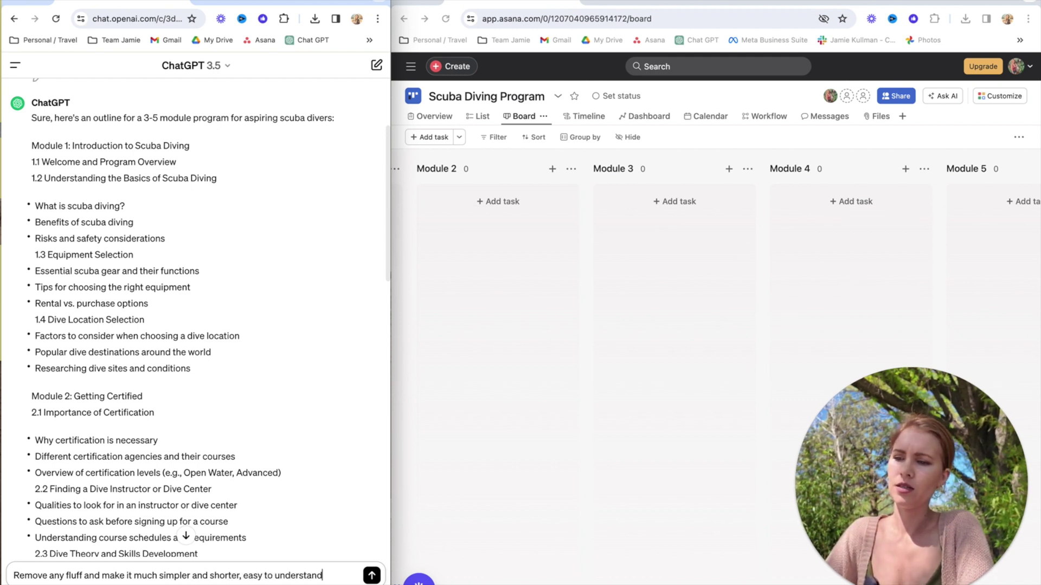
key("shift+Return")
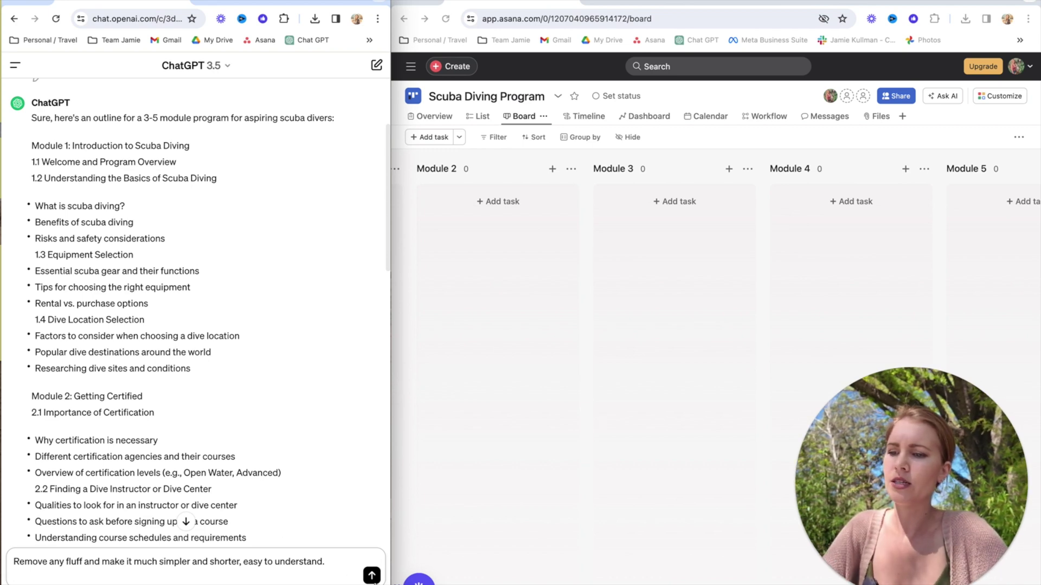
left_click(372, 576)
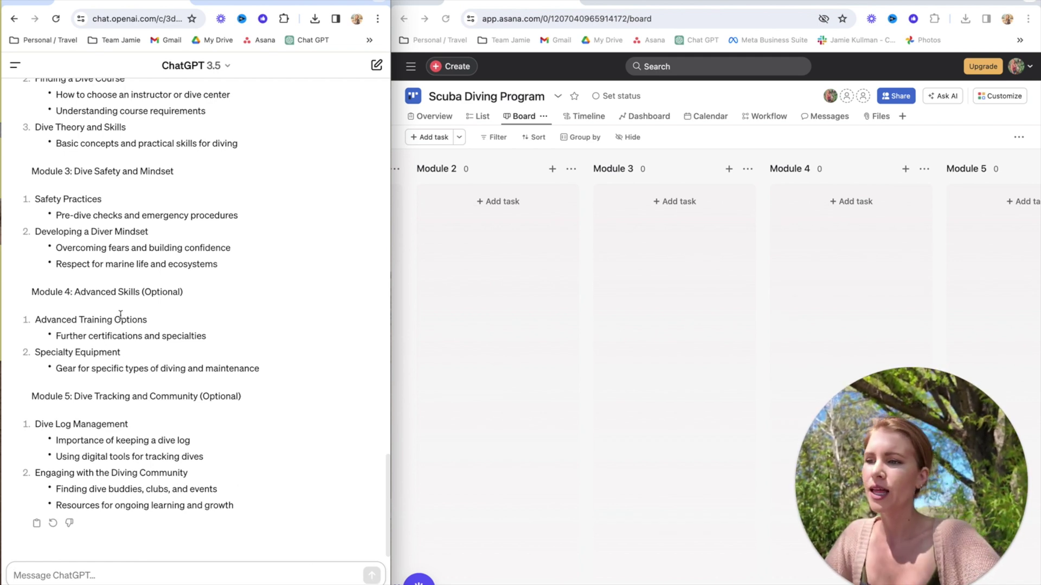
Step: Read through the simplified outline from Module 1 to Module 5
scroll(120, 314, "up", 5)
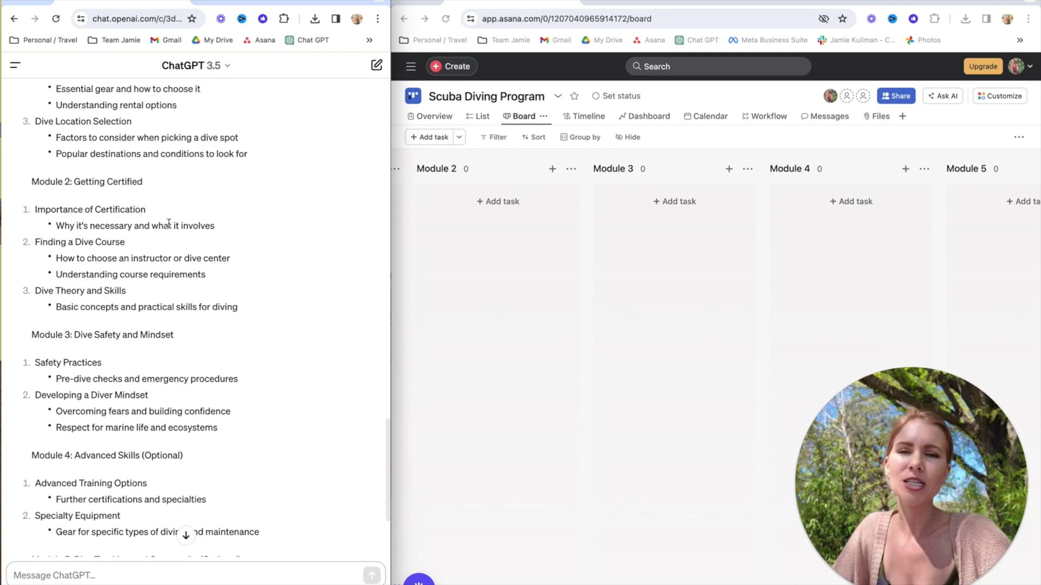
scroll(179, 200, "up", 6)
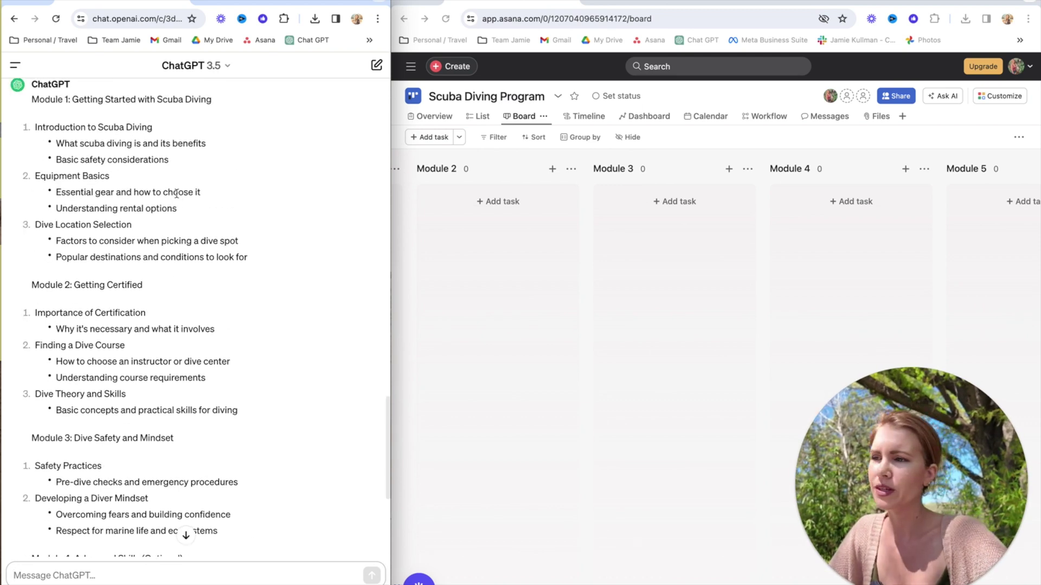
scroll(242, 282, "down", 3)
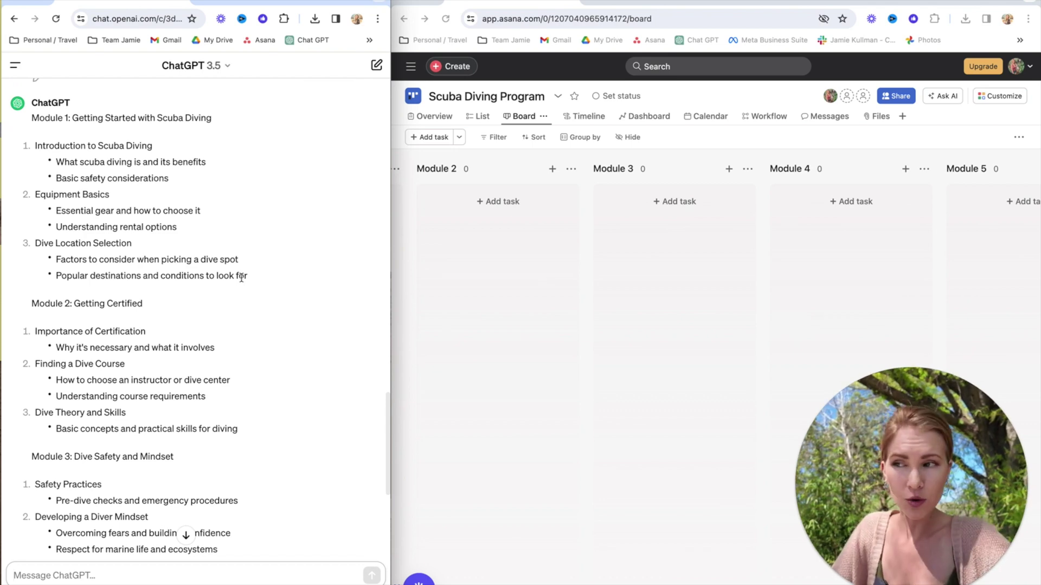
scroll(242, 280, "down", 6)
scroll(242, 282, "down", 3)
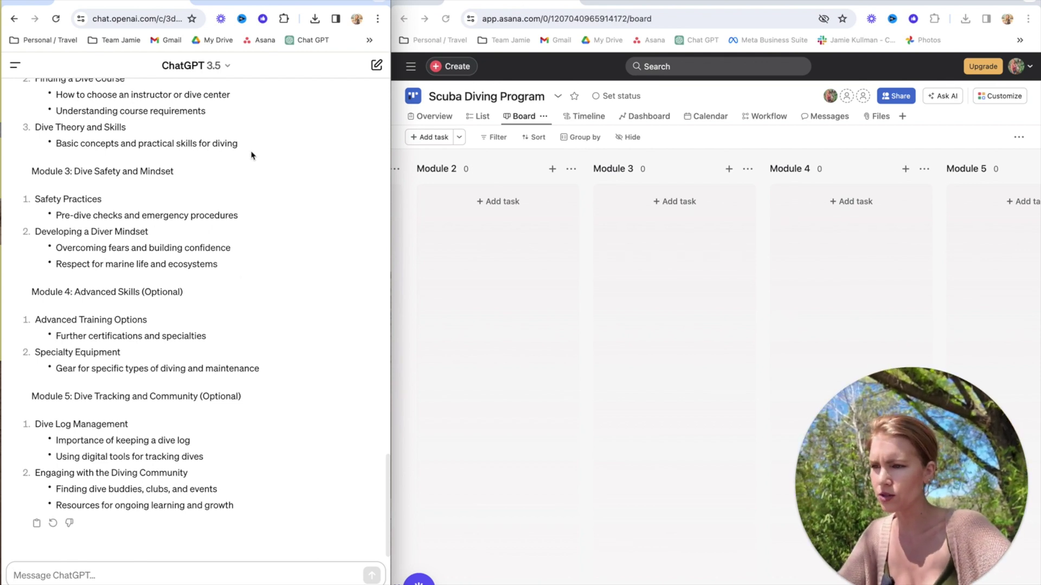
scroll(277, 143, "up", 8)
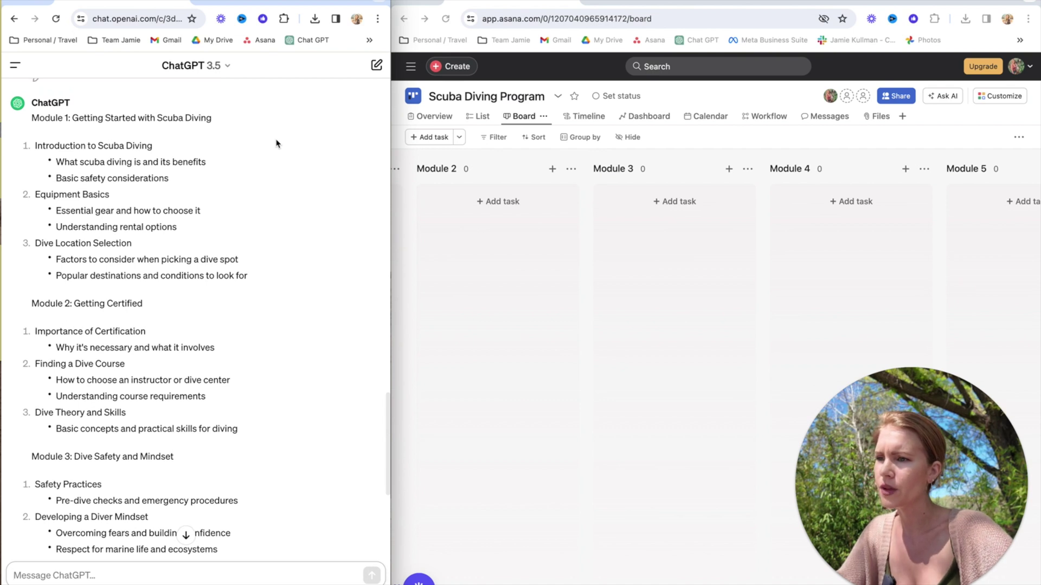
Step: Examine the module headings and the numbered lesson titles under each module of the simplified outline
left_click_drag(114, 211, 22, 212)
left_click(56, 200)
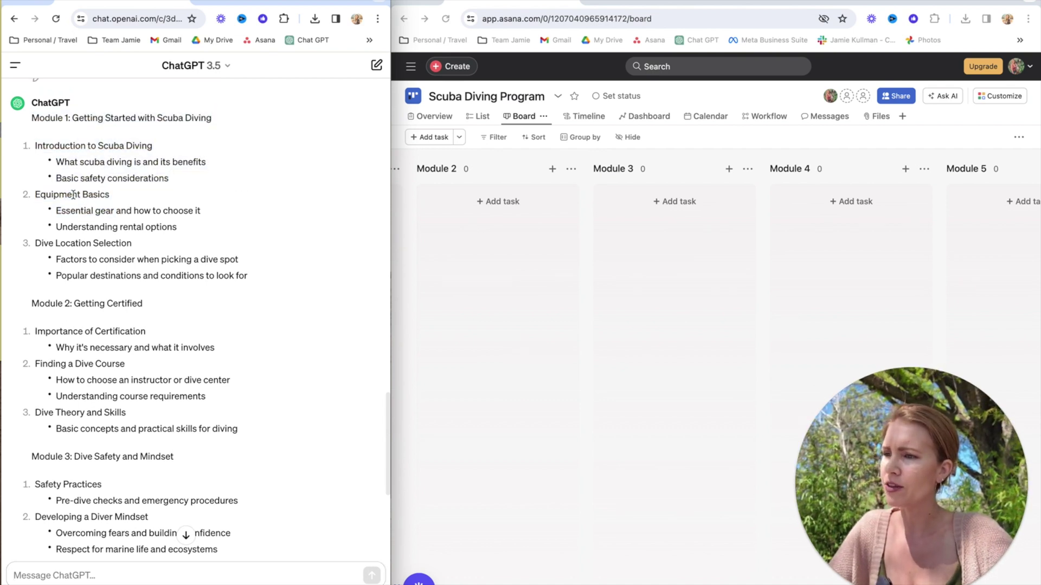
left_click_drag(138, 244, 33, 250)
scroll(144, 299, "down", 3)
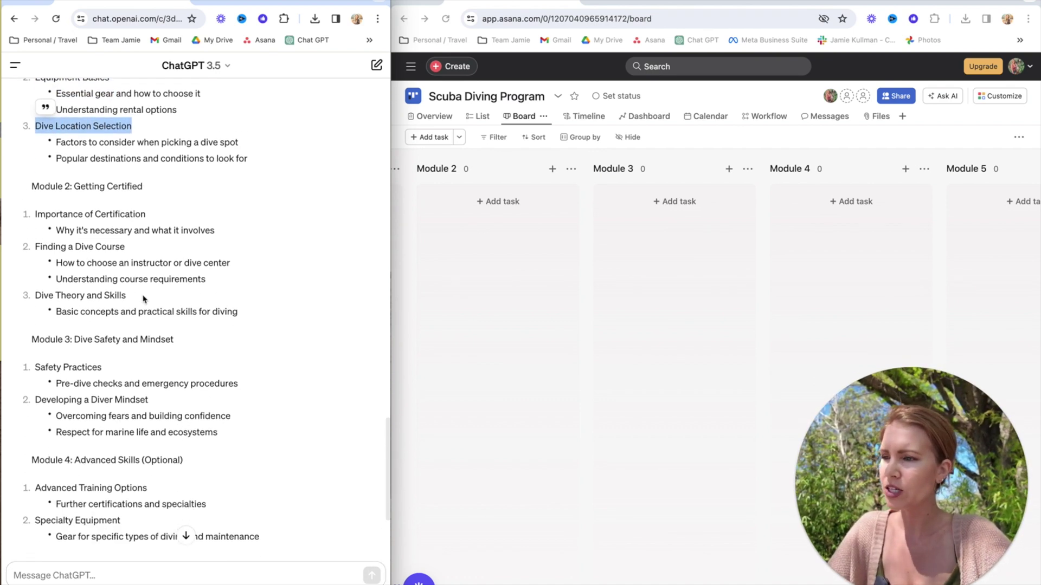
left_click_drag(159, 213, 35, 213)
left_click_drag(139, 247, 34, 245)
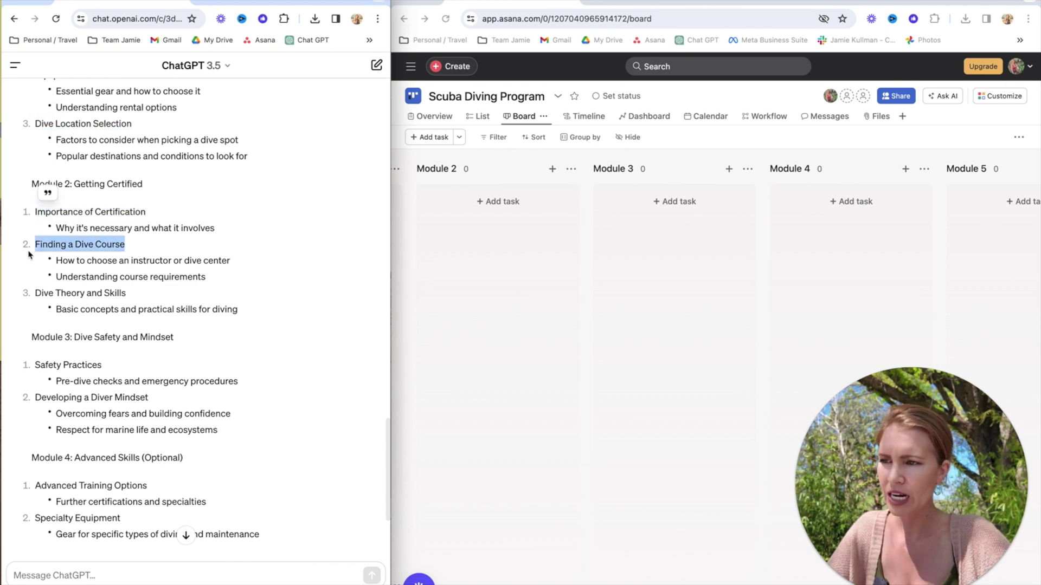
left_click_drag(138, 299, 29, 301)
left_click(173, 376)
scroll(173, 375, "down", 3)
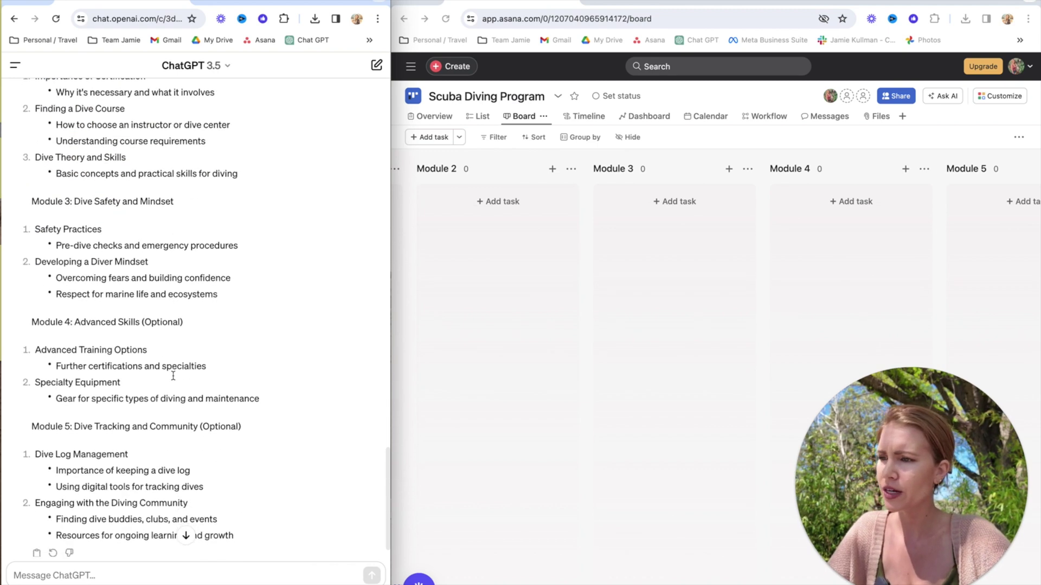
scroll(179, 264, "down", 1)
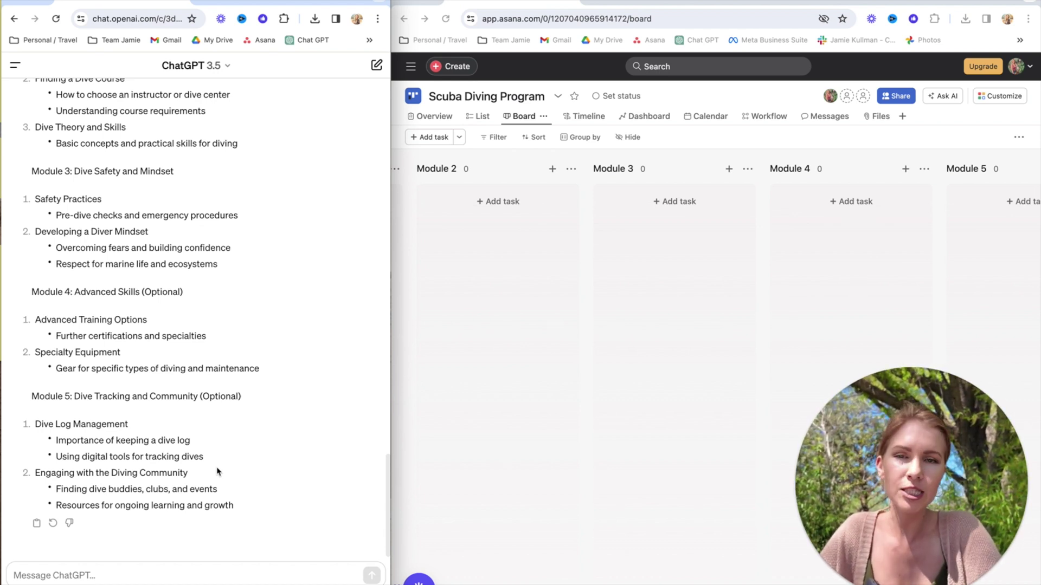
scroll(66, 251, "up", 10)
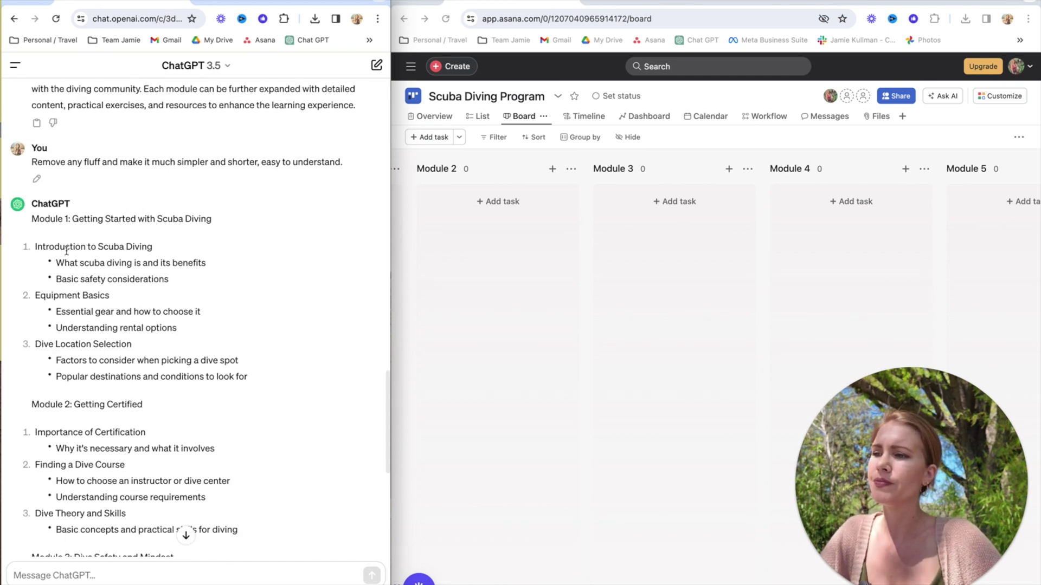
scroll(66, 251, "down", 4)
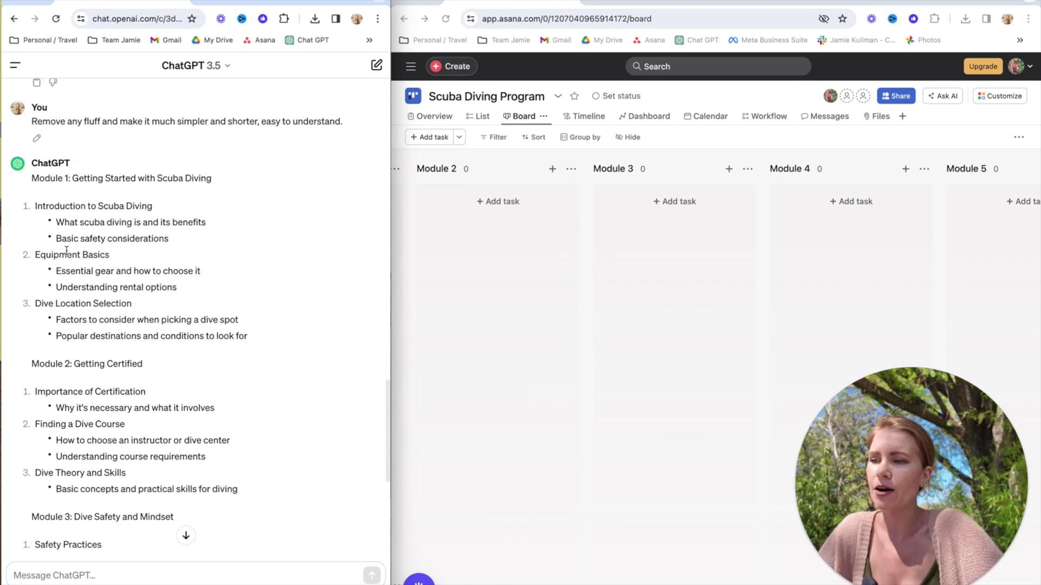
triple_click(149, 177)
left_click(262, 284)
scroll(262, 286, "down", 2)
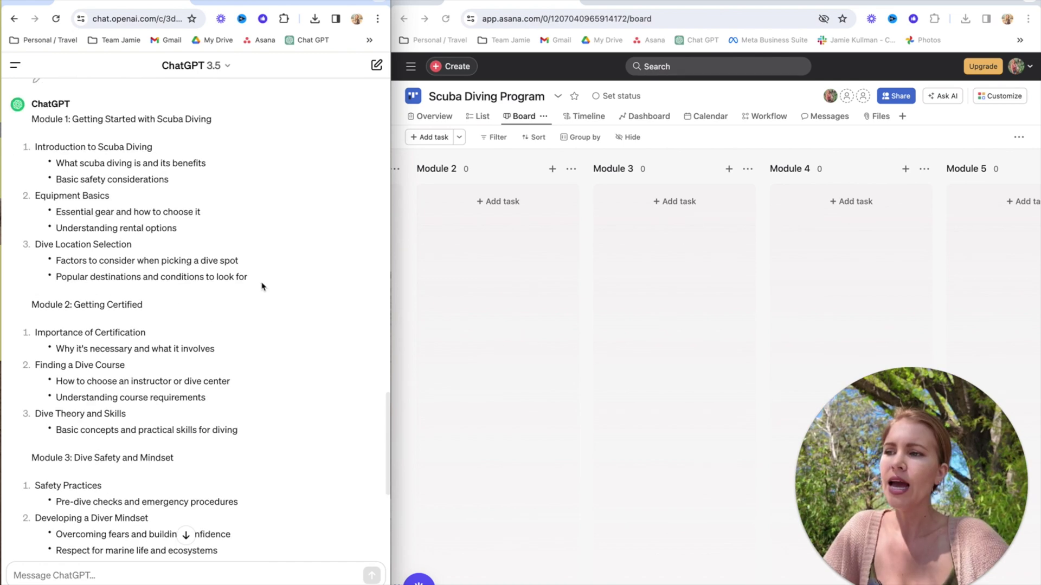
scroll(262, 286, "up", 1)
Step: Copy the first module's heading from the outline and rename the board's Module 1 section "Module 1: Getting Started with Scuba Diving"
left_click(434, 249)
scroll(483, 227, "left", 5)
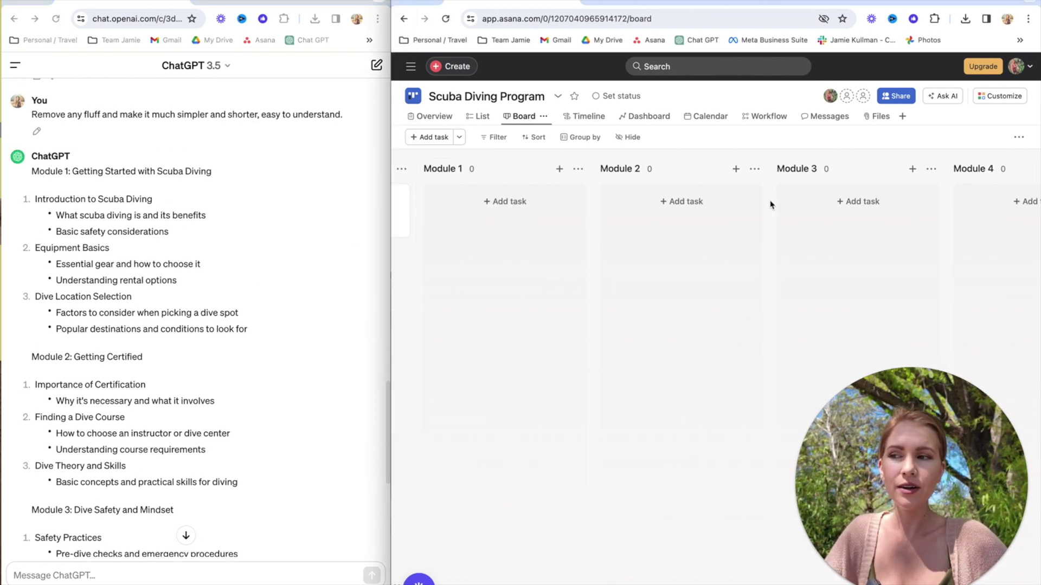
left_click(196, 179)
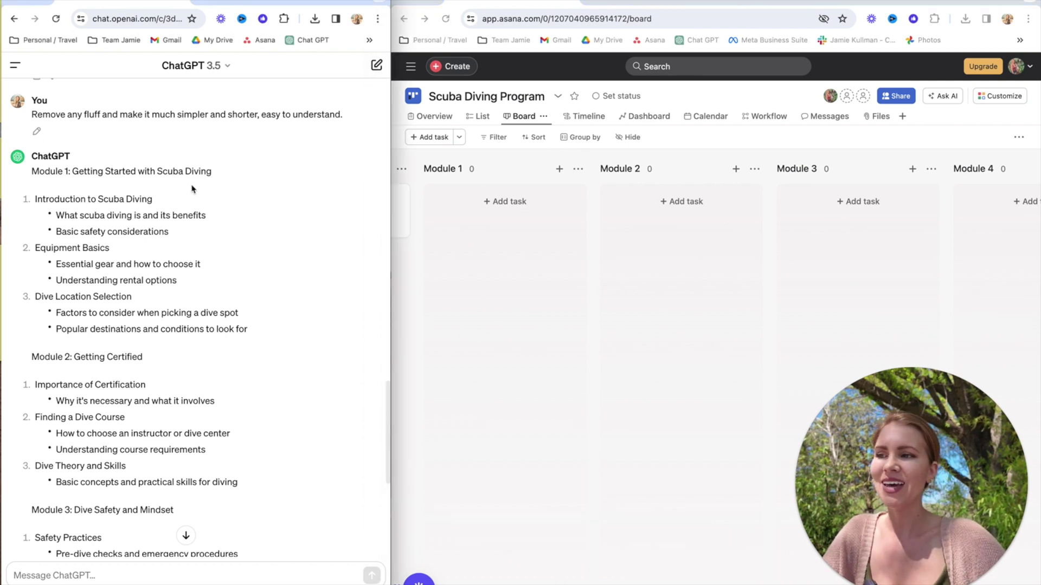
left_click_drag(226, 172, 82, 176)
triple_click(73, 174)
key("super+c")
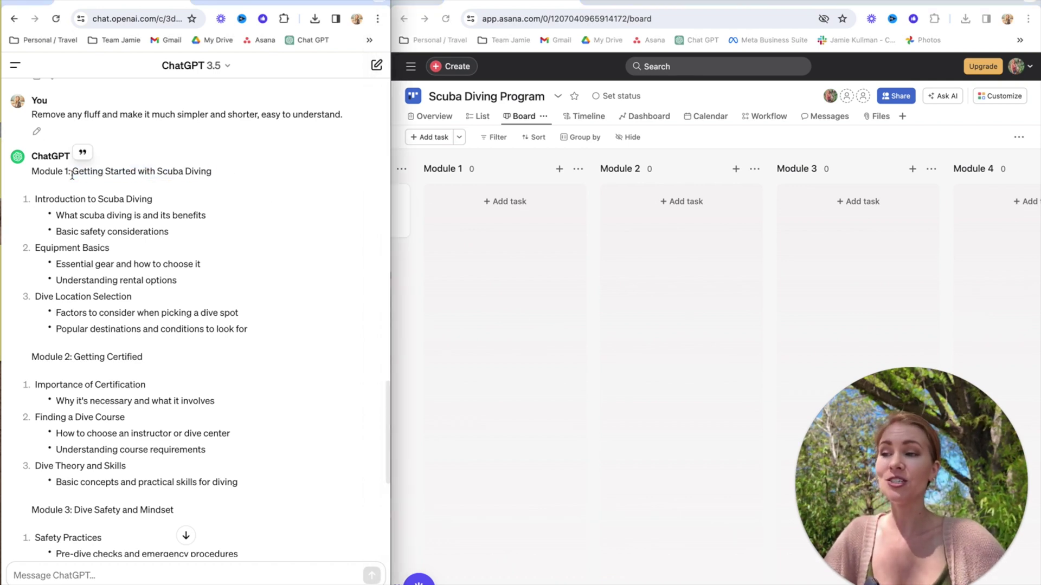
left_click(467, 174)
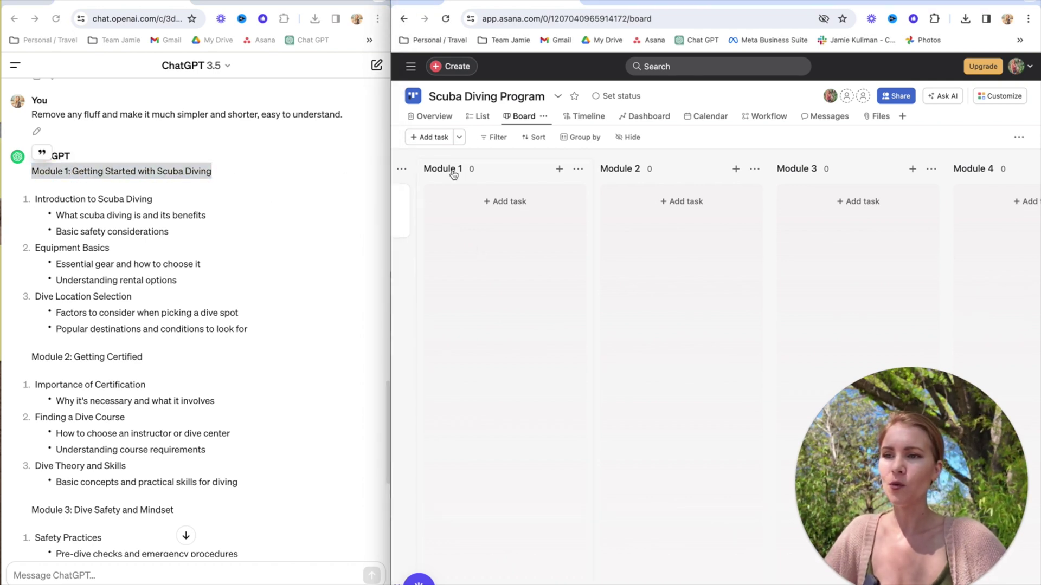
left_click(453, 172)
triple_click(468, 171)
key("super+v")
key("Return")
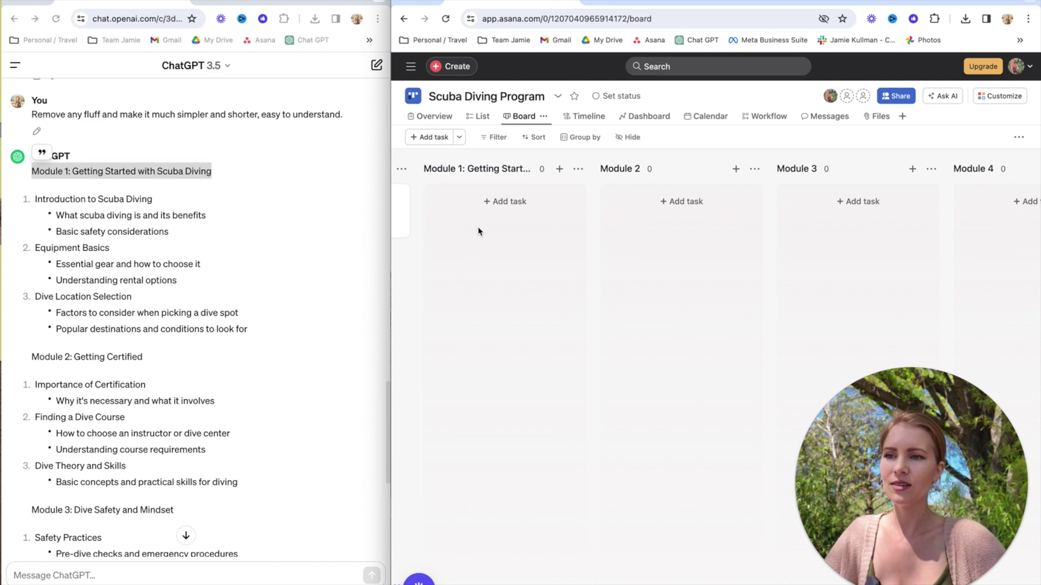
Step: Copy the second module's heading from the outline and rename the board's Module 2 section "Module 2: Getting Certified"
triple_click(95, 358)
key("super+c")
left_click(631, 181)
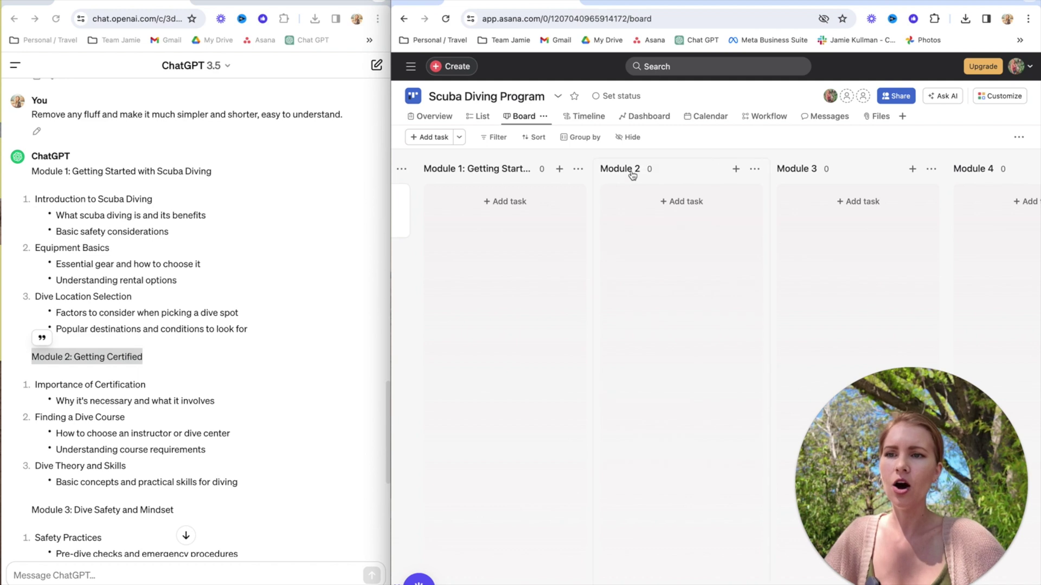
left_click(629, 169)
triple_click(630, 168)
key("super+v")
key("Return")
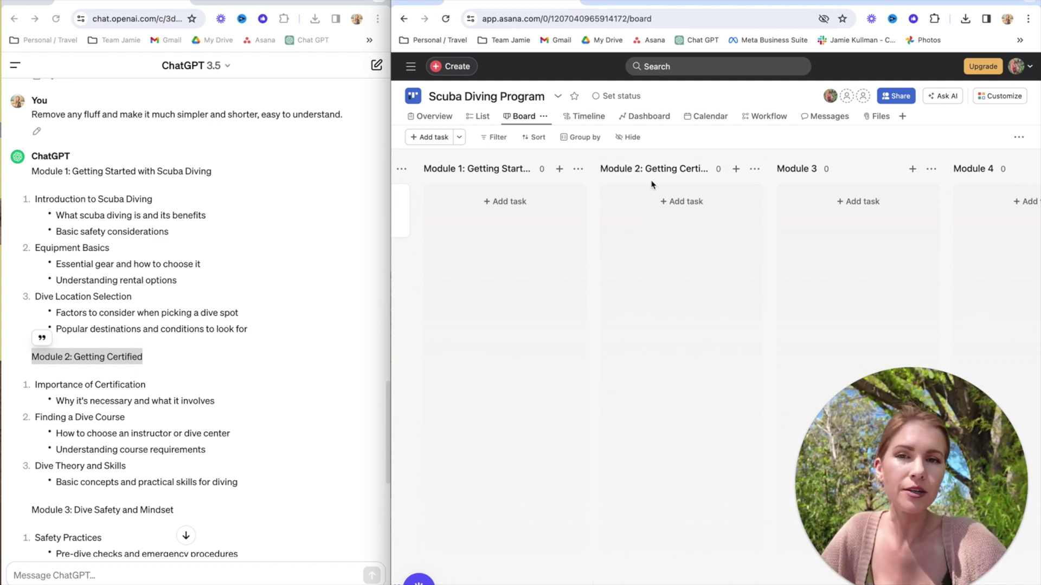
Step: Copy the first lesson title from the outline and add it as the task "Introduction to Scuba Diving" in the Module 1 section
left_click(106, 216)
left_click(143, 229)
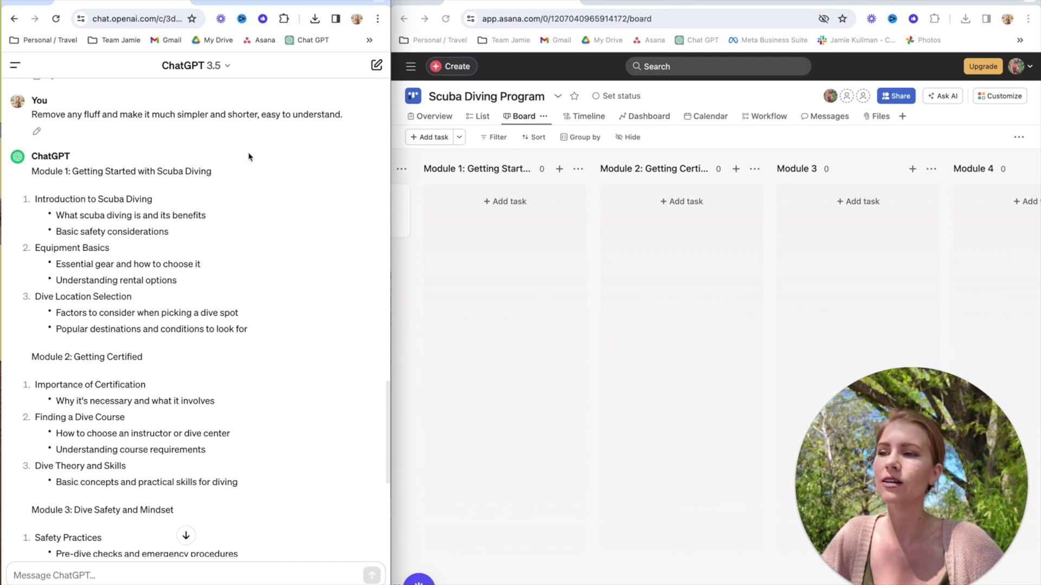
left_click(521, 246)
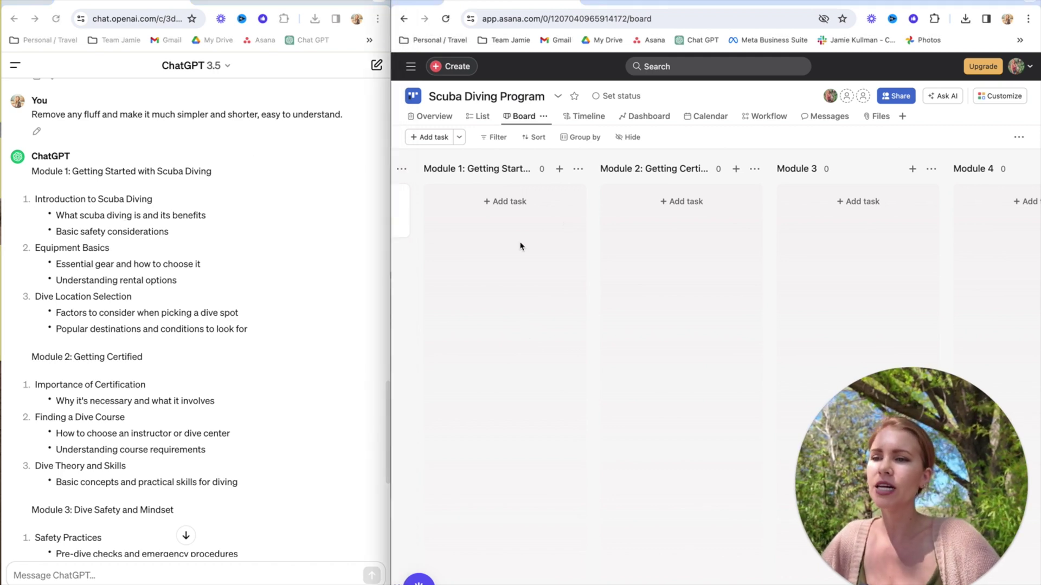
left_click(152, 217)
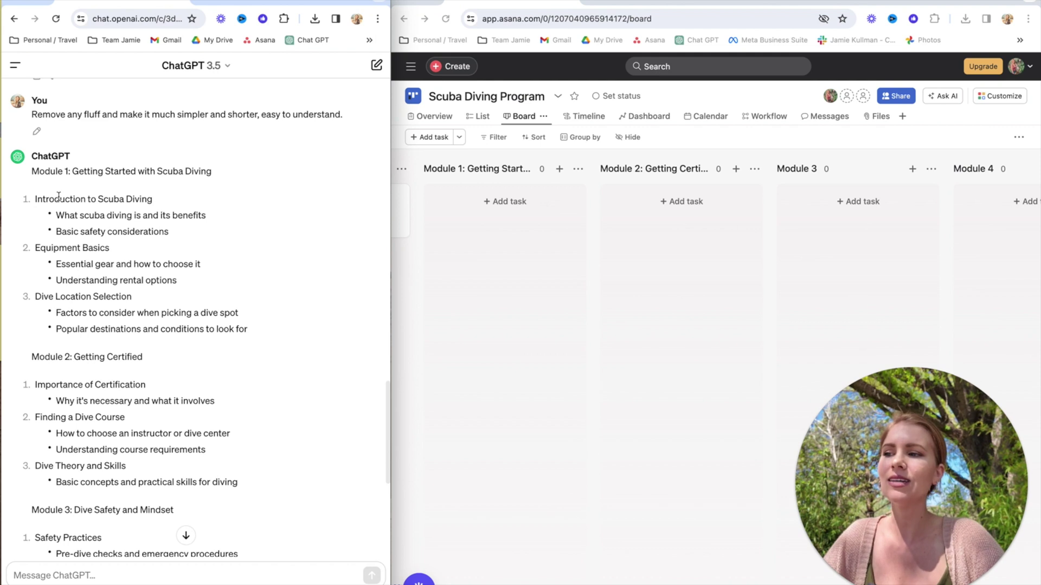
left_click_drag(34, 200, 200, 208)
key("ctrl+c")
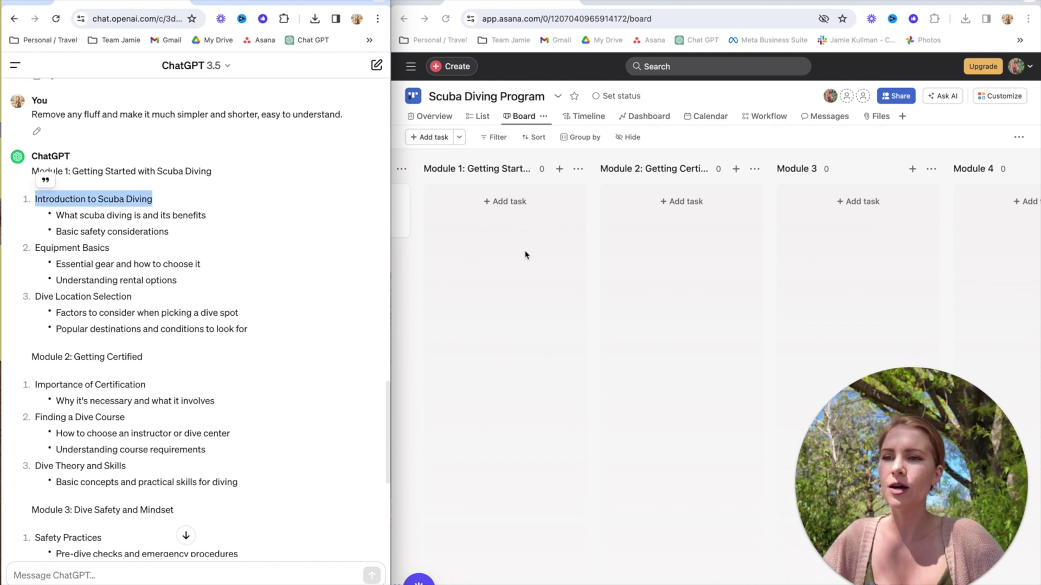
left_click(523, 254)
left_click(507, 201)
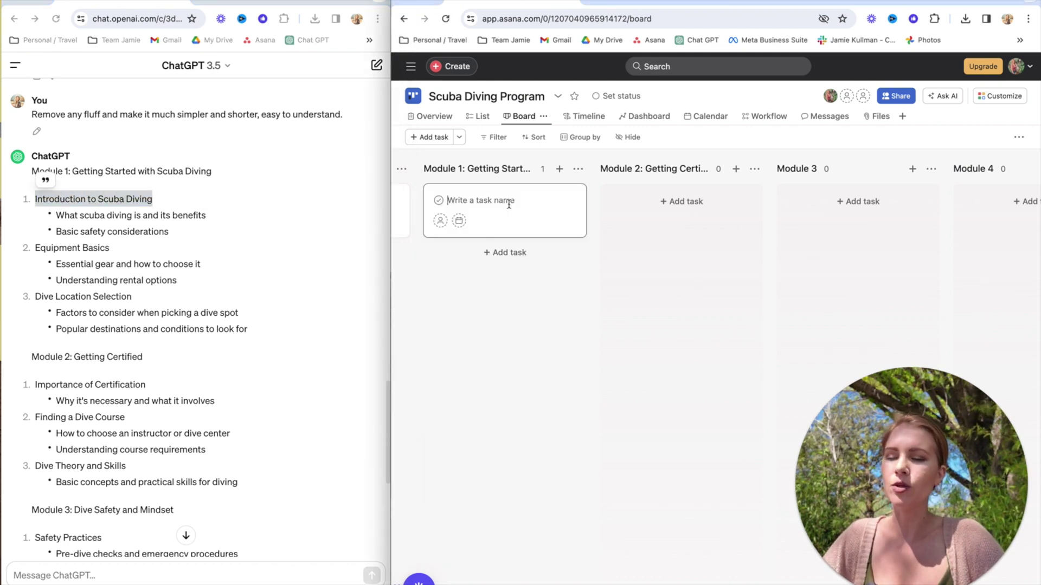
key("ctrl+v")
left_click(497, 303)
Step: Copy the bullets "What scuba diving is and its benefits" and "Basic safety considerations" into the description of the Introduction to Scuba Diving task
left_click_drag(148, 232, 56, 214)
left_click(412, 261)
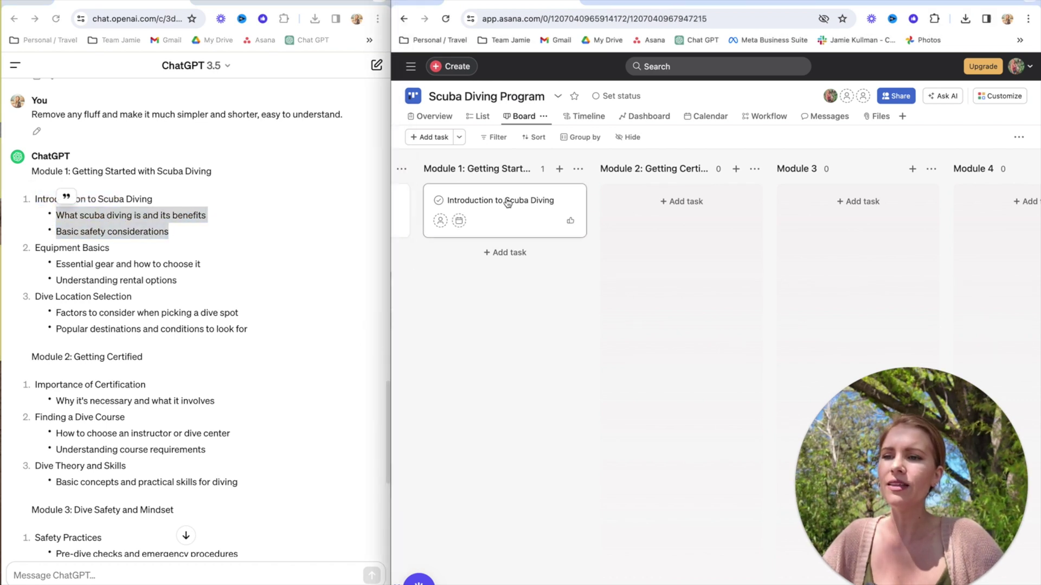
left_click(507, 202)
left_click(755, 313)
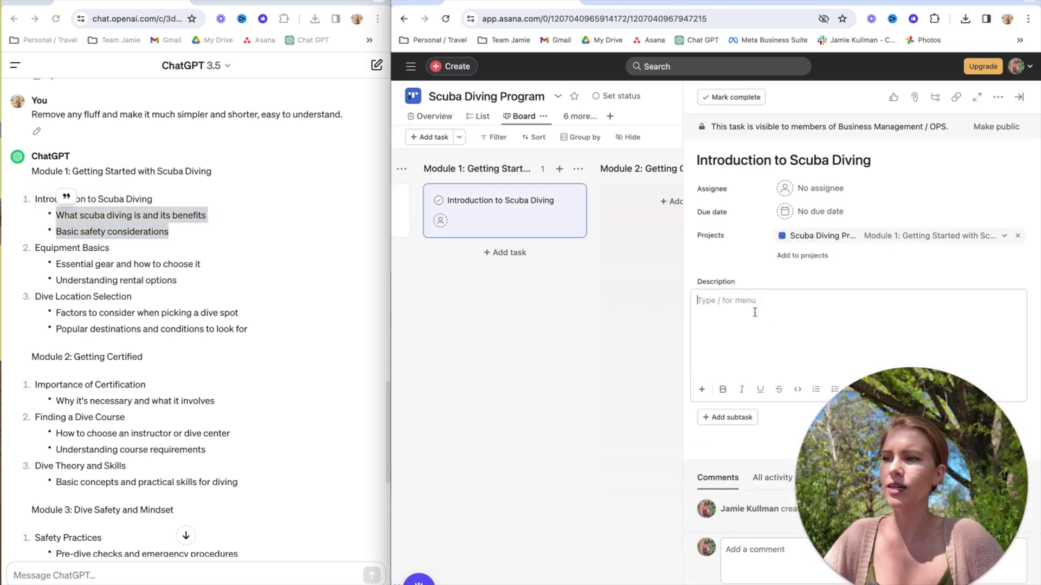
type("What scuba diving is and its benefits Basic safety considerations")
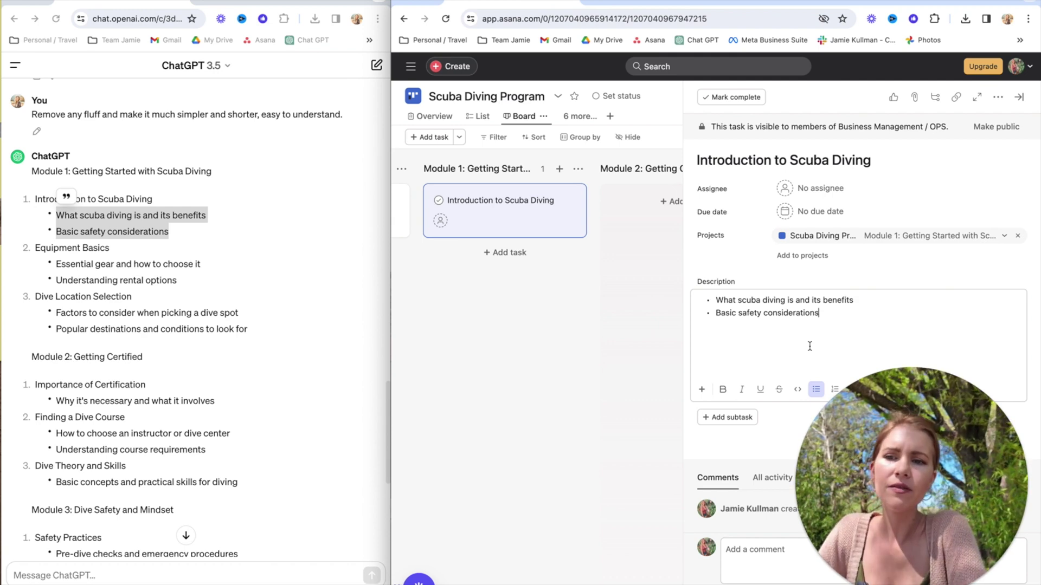
Step: Add a third bullet to the task description: "Share my story with scuba diving and the lessons learned under water"
key("Return")
type("Share my story with scuba diving ")
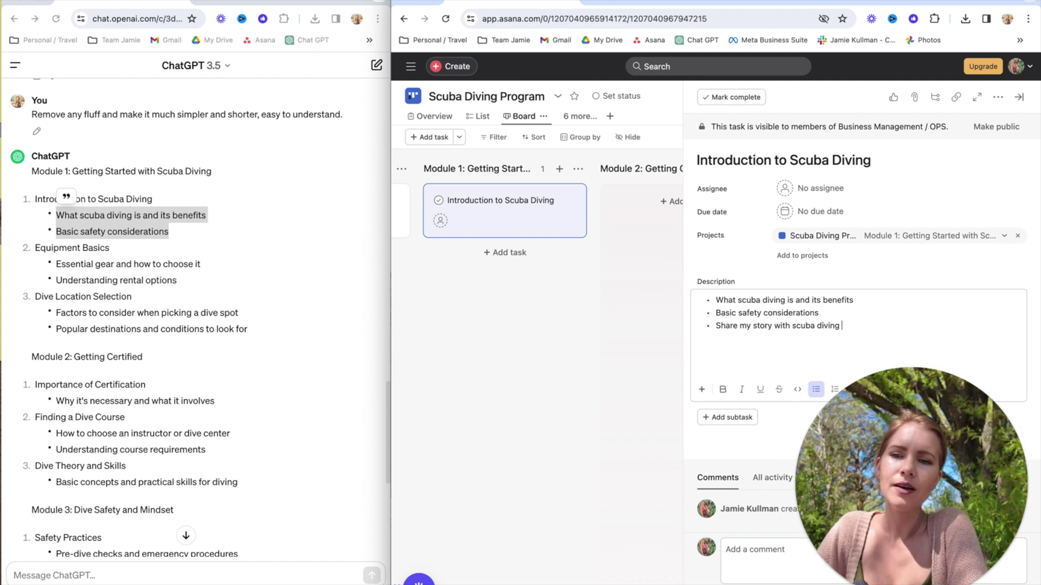
type("and the lessons learned under water")
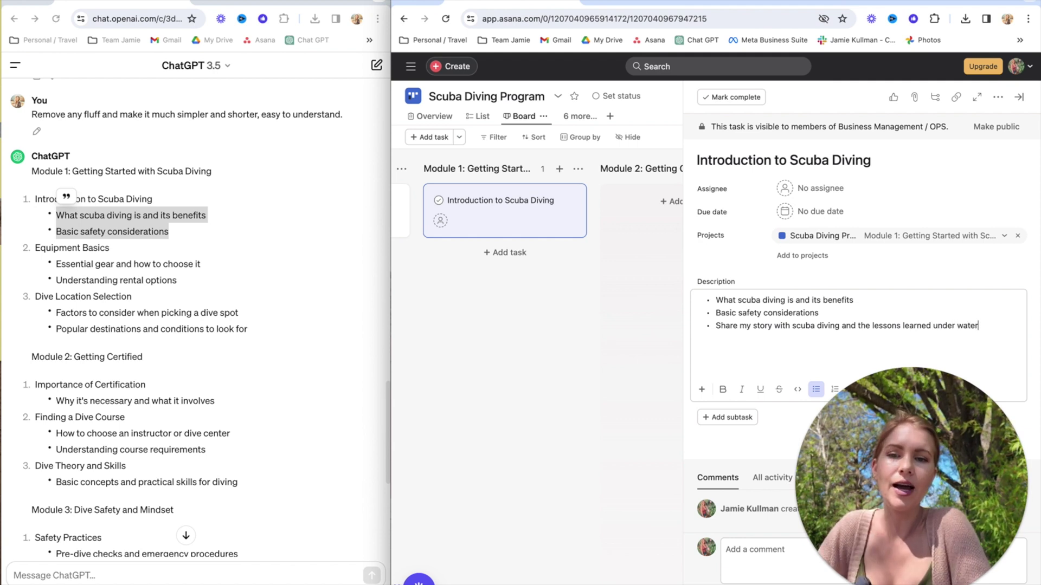
Step: Copy the second lesson title from the outline and add it as the task "Equipment Basics" in the Module 1 section
left_click(251, 273)
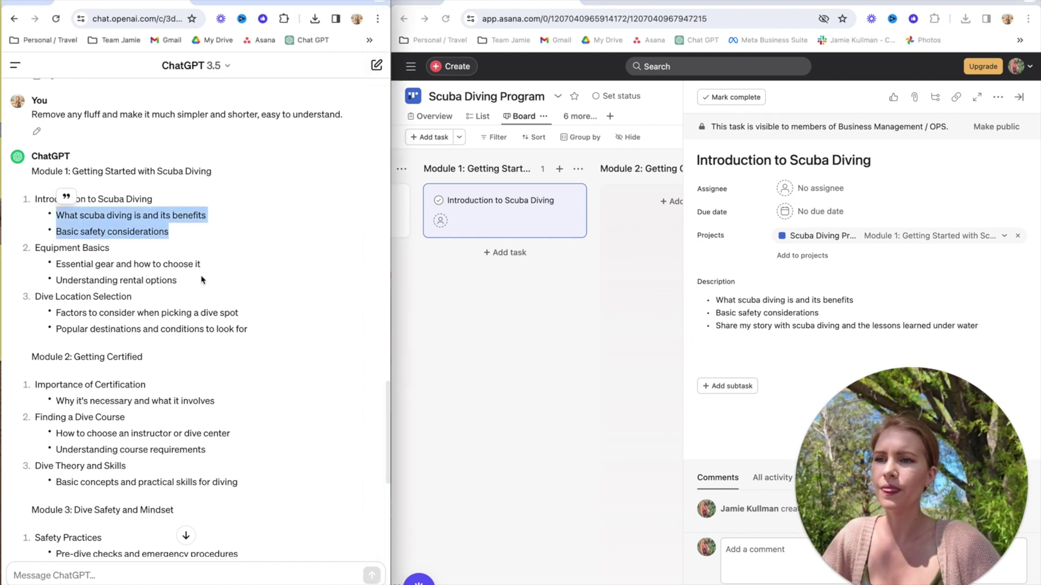
triple_click(76, 246)
key("super+c")
left_click(504, 252)
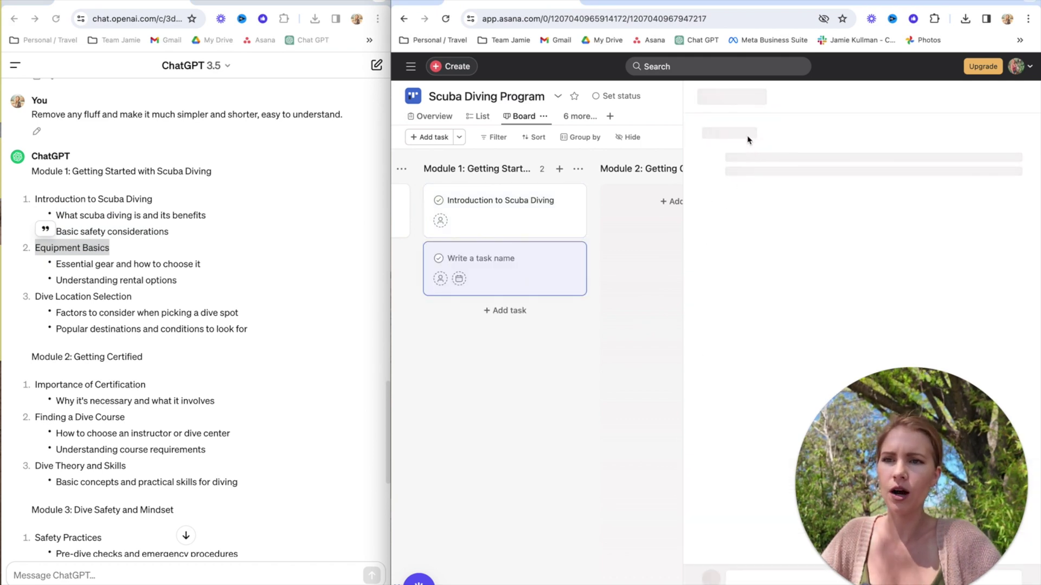
left_click(748, 160)
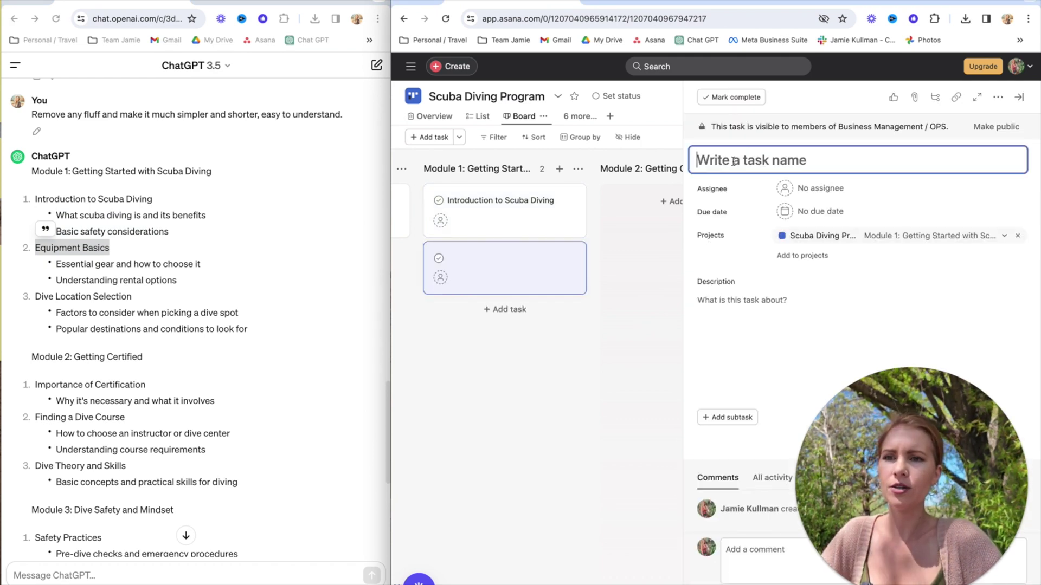
key("super+v")
Step: Copy the bullets "Essential gear and how to choose it" and "Understanding rental options" into the description of the Equipment Basics task
left_click(194, 287)
left_click_drag(194, 287, 33, 268)
key("super+c")
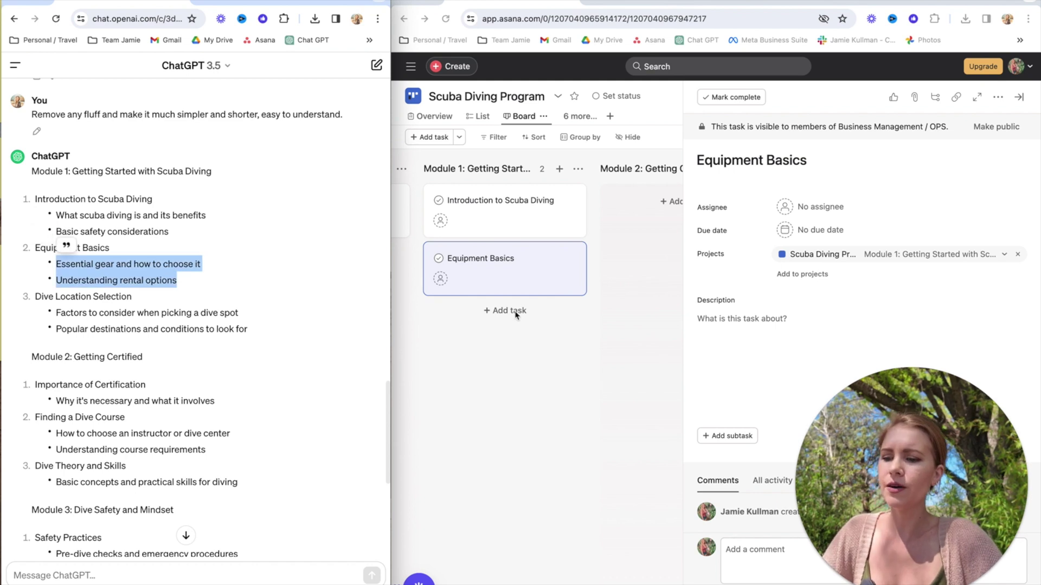
left_click(750, 319)
key("super+v")
Step: Add a sub-bullet under the essential gear bullet: "Make a list of gear they should use based on my research and what I've used and loved."
left_click(878, 319)
key("Return")
type("Make a li")
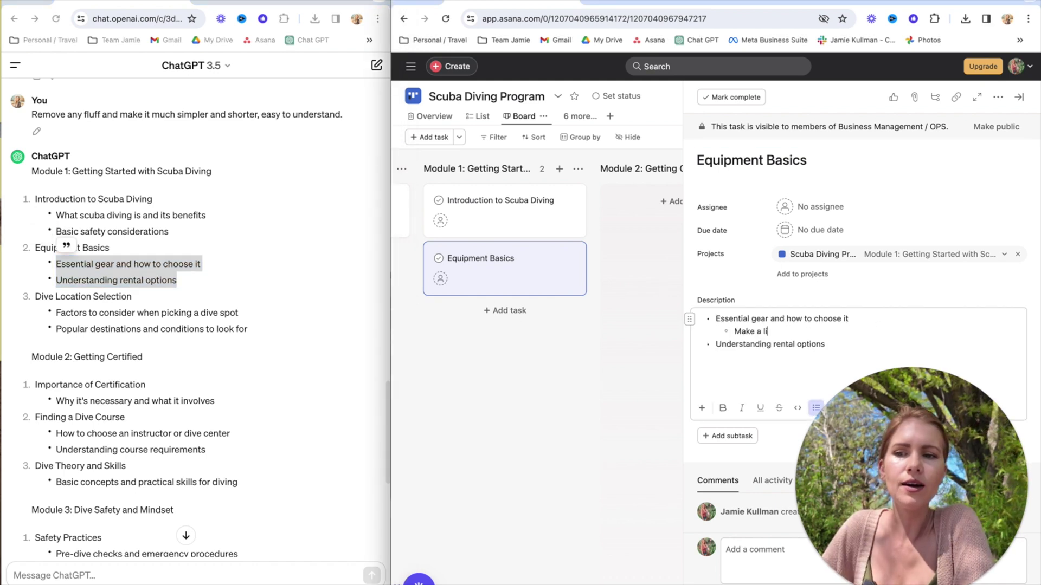
type("st of gear they")
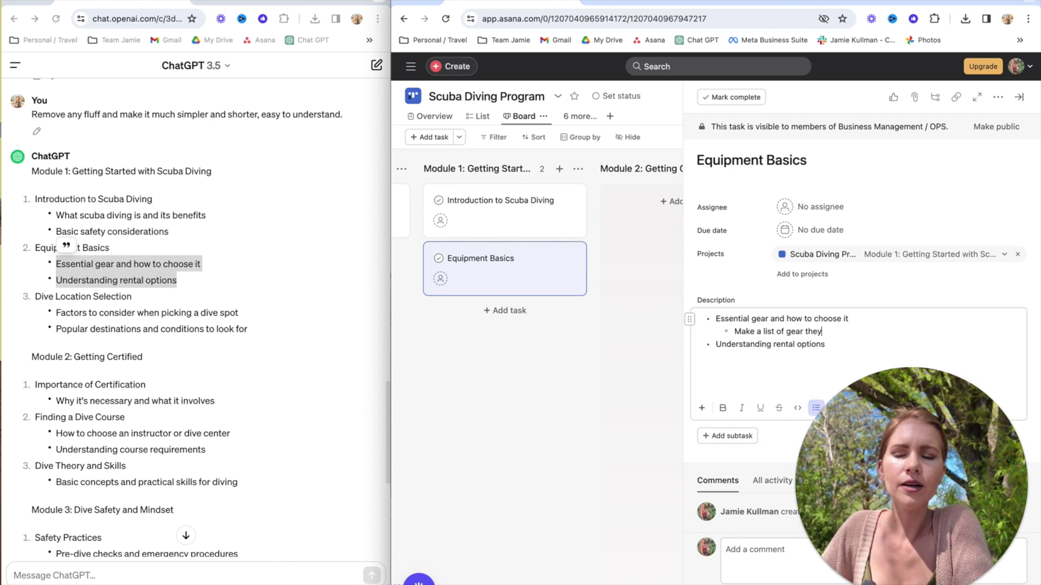
type(" should use based")
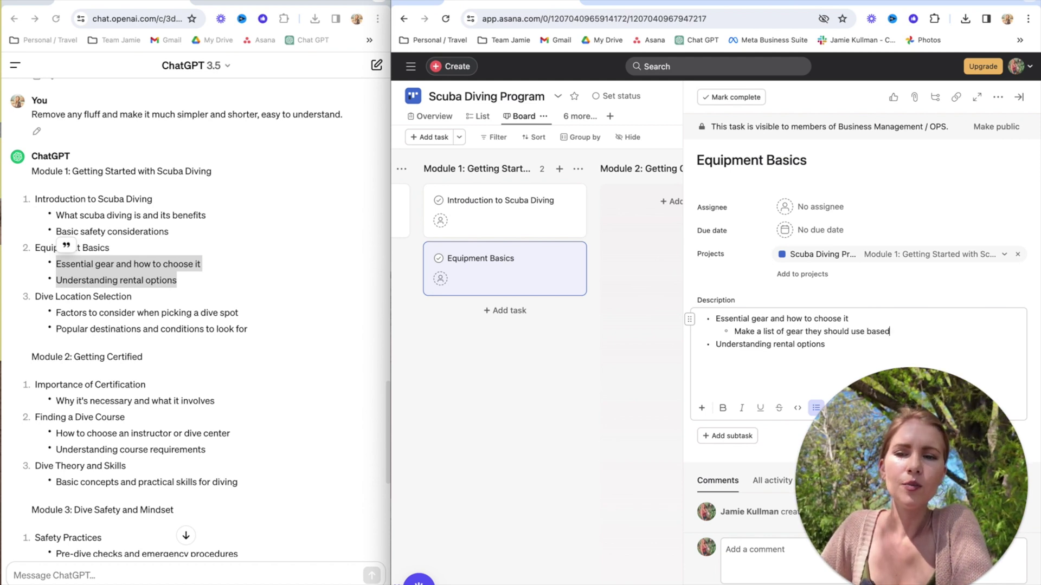
type(" on my research an")
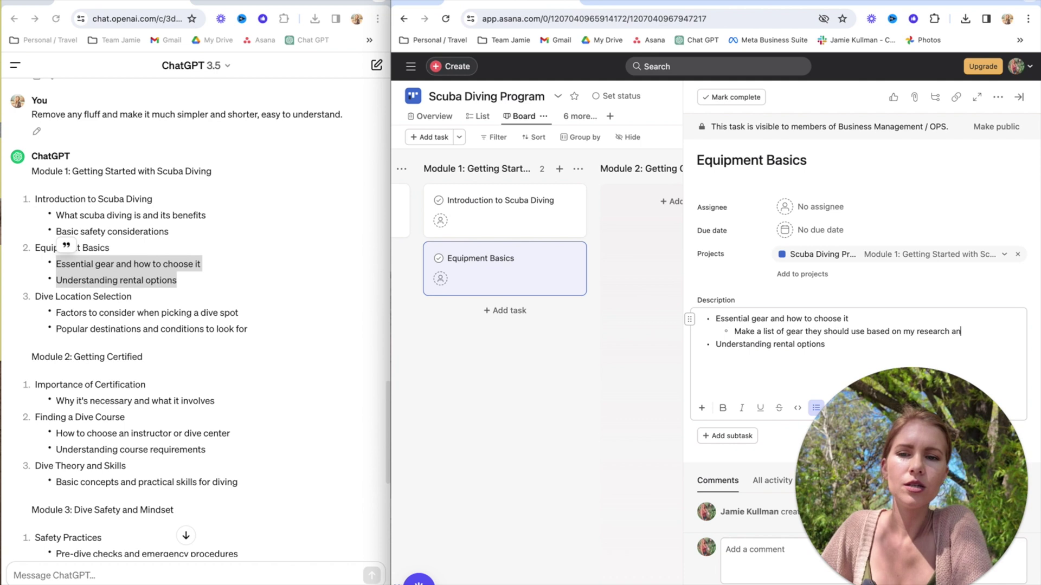
type("d what I've used and loved.")
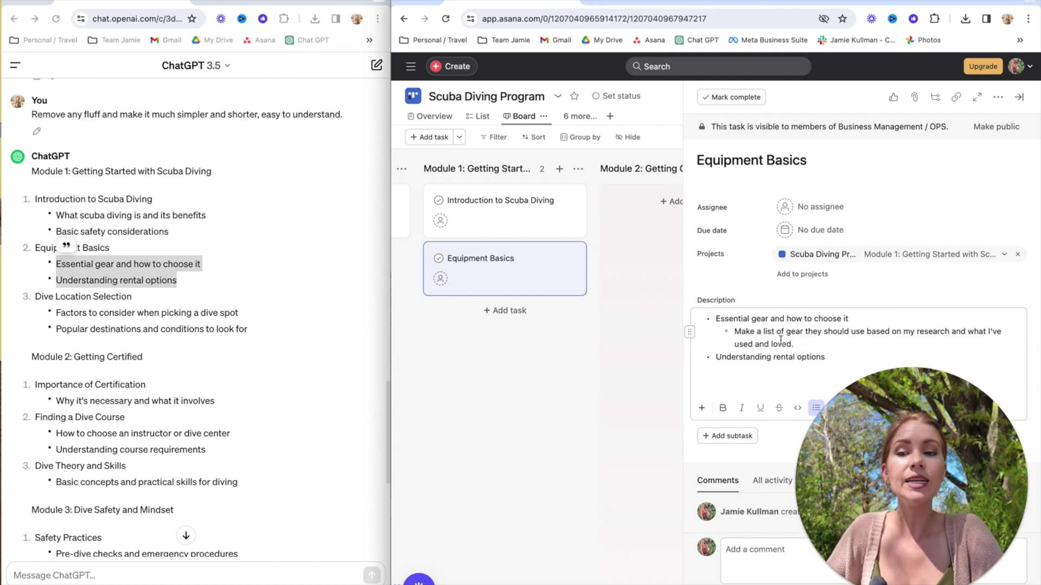
left_click_drag(794, 343, 736, 329)
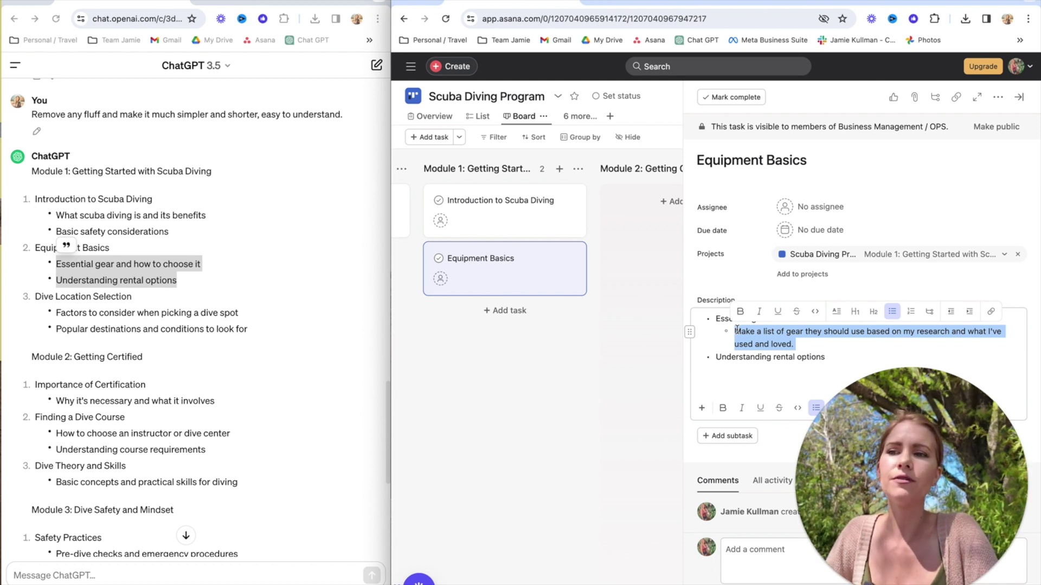
Step: Add a sub-bullet under "Understanding rental options" about finding good local dive shops to recommend and whether they have affiliates, and close the task
left_click(827, 358)
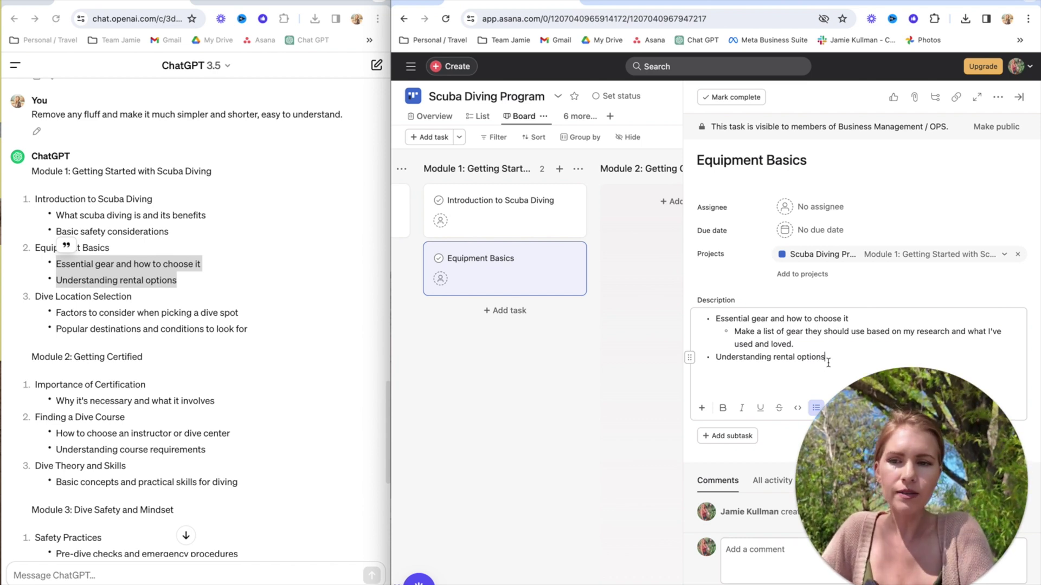
key("Return")
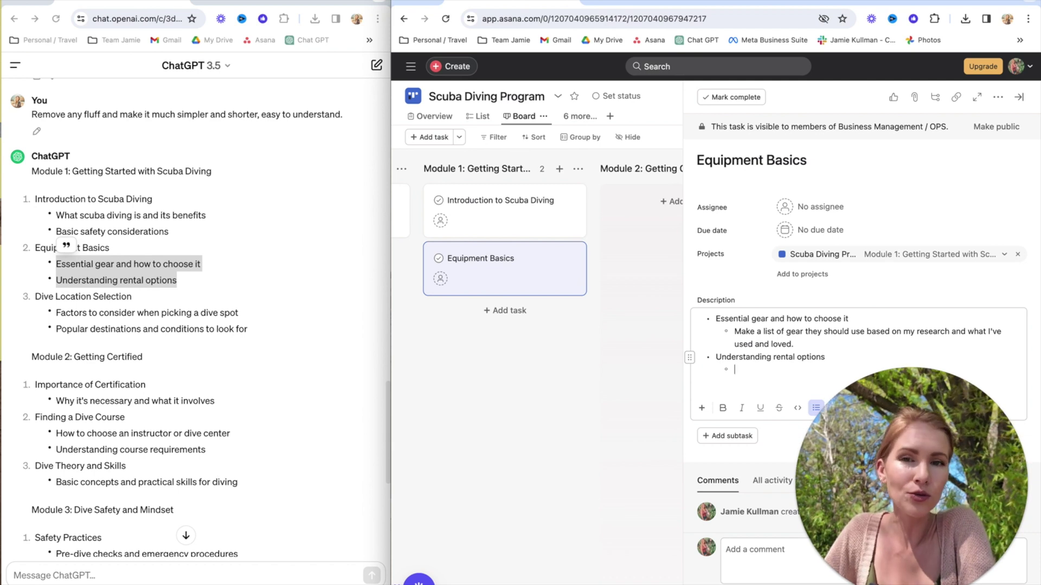
type("Find good ")
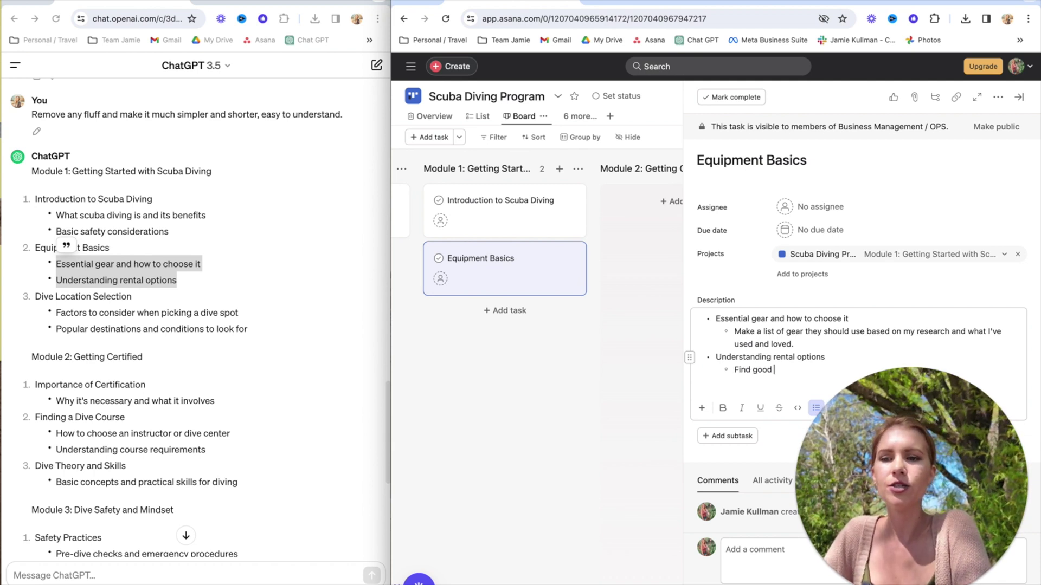
type("local dive shops to recommend... they have affiliates?")
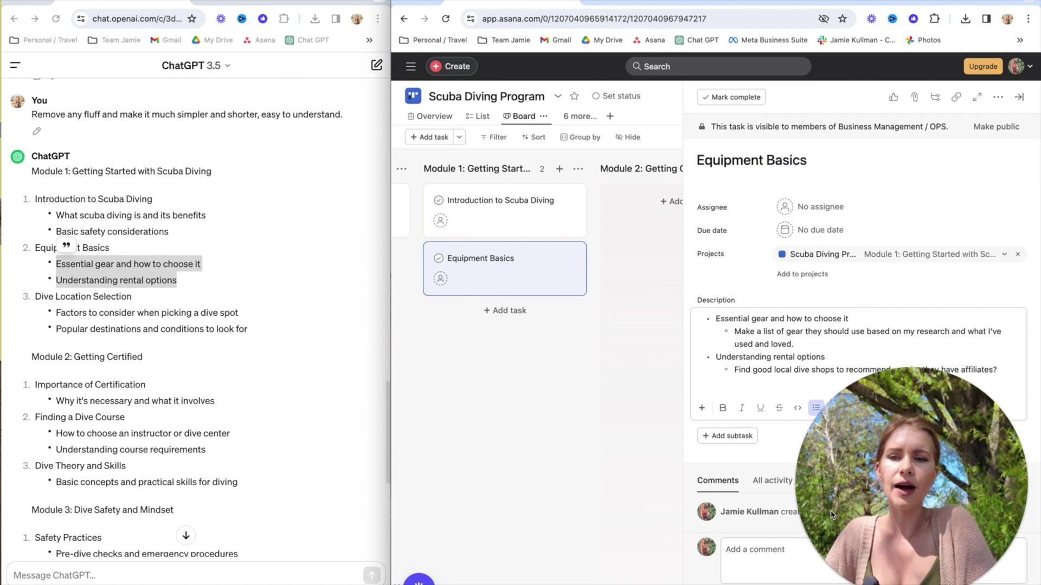
left_click(507, 332)
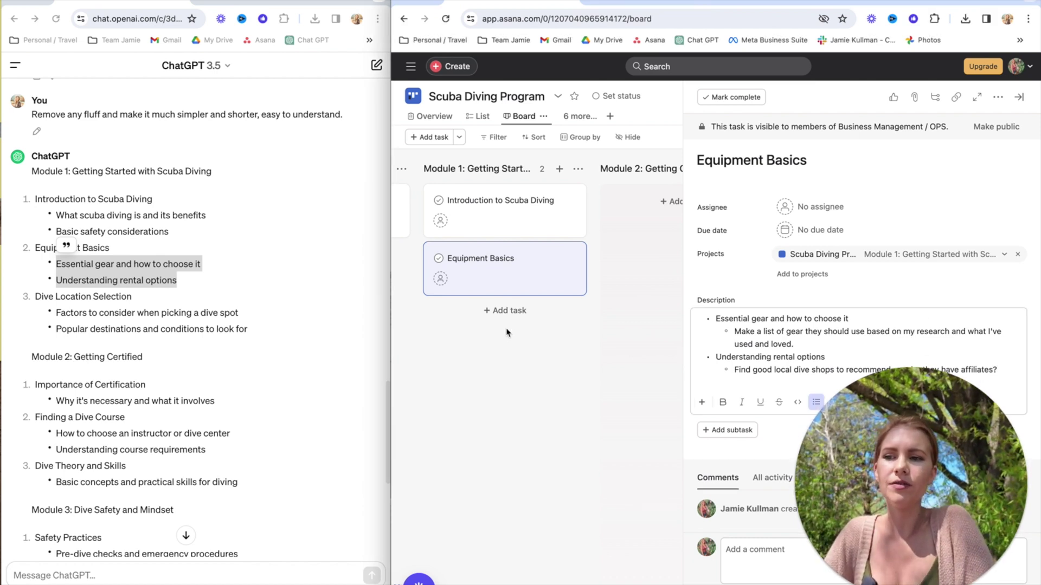
Step: Copy the third lesson title from the outline and add it as the task "Dive Location Selection" in the Module 1 section
triple_click(125, 296)
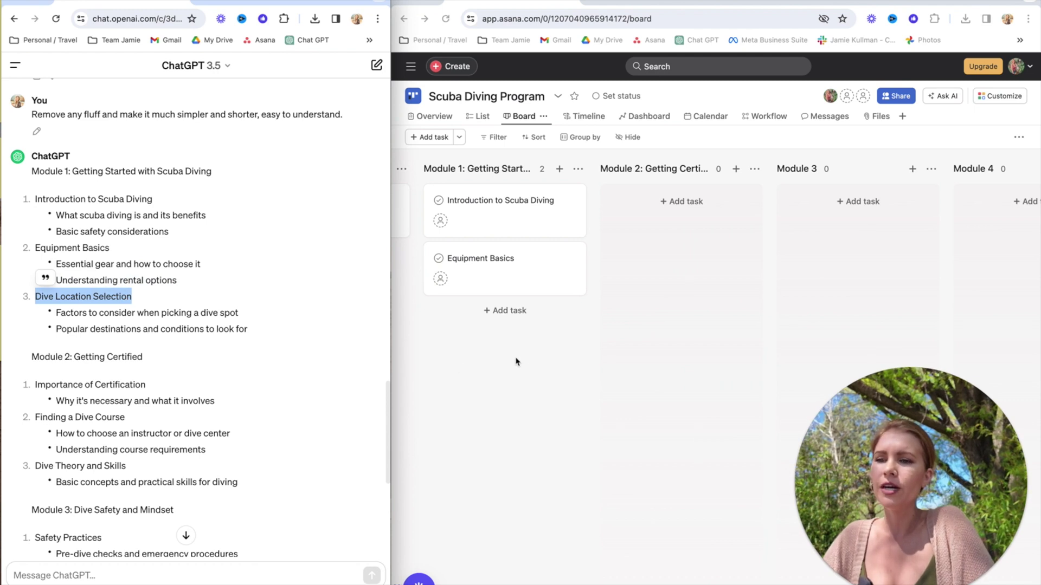
left_click(508, 310)
key("super+v")
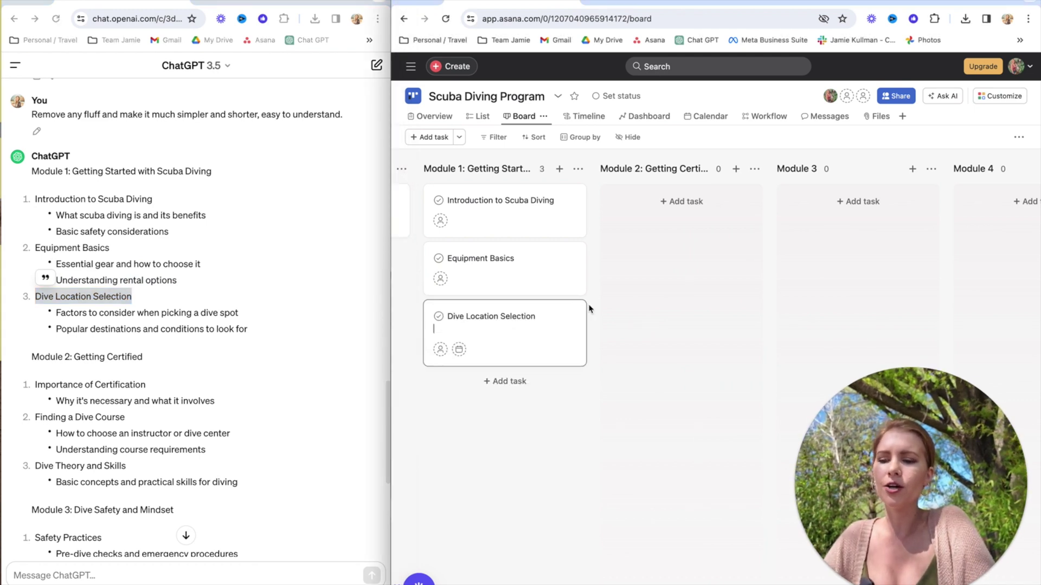
Step: Copy the bullets "Factors to consider when picking a dive spot" and "Popular destinations and conditions to look for" into the Dive Location Selection task's description
triple_click(107, 330)
left_click(138, 327)
left_click_drag(263, 330, 56, 313)
left_click(501, 325)
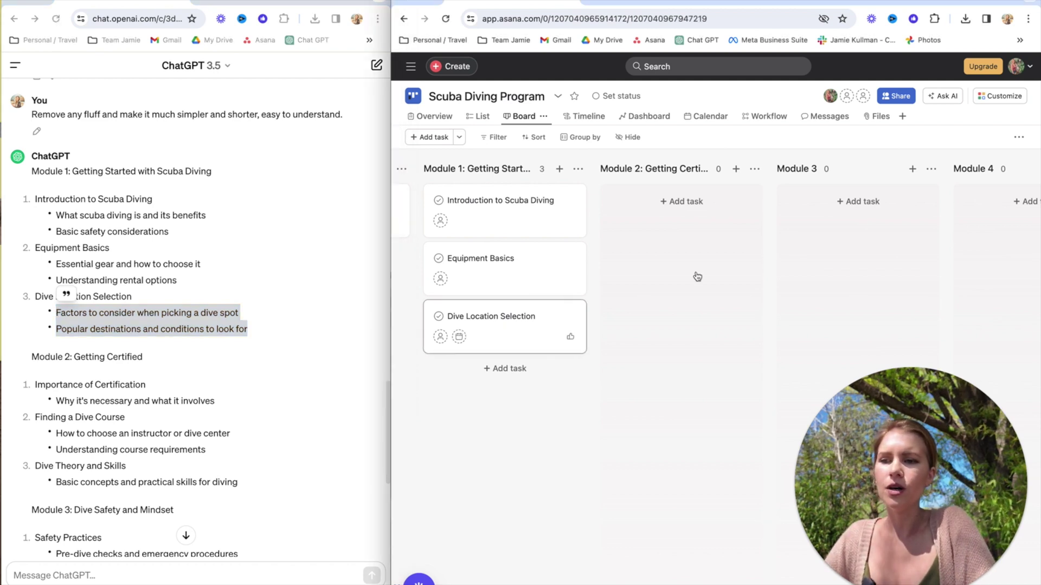
left_click(540, 311)
left_click(784, 320)
key("super+v")
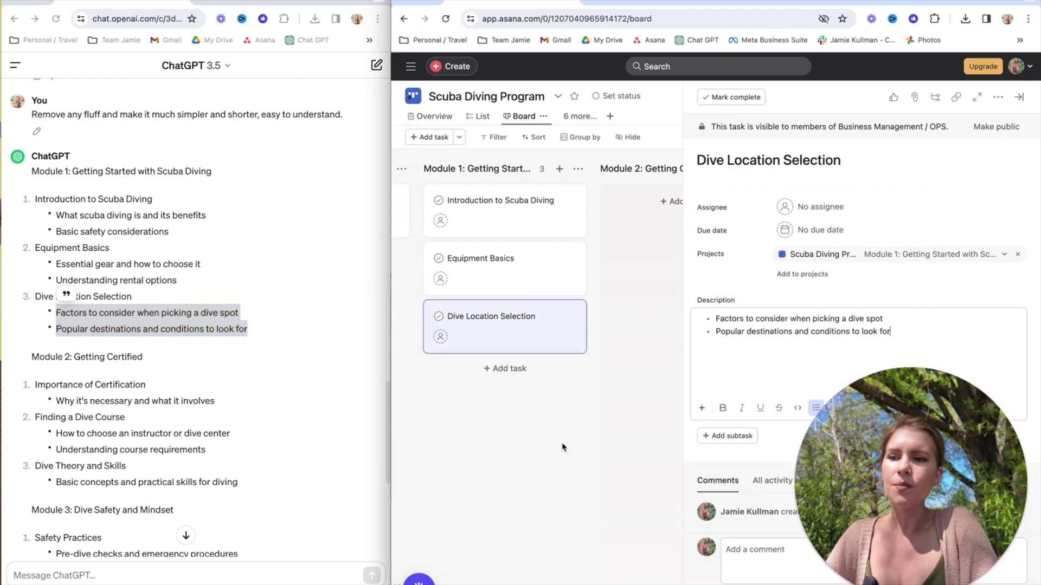
left_click(562, 448)
left_click(538, 337)
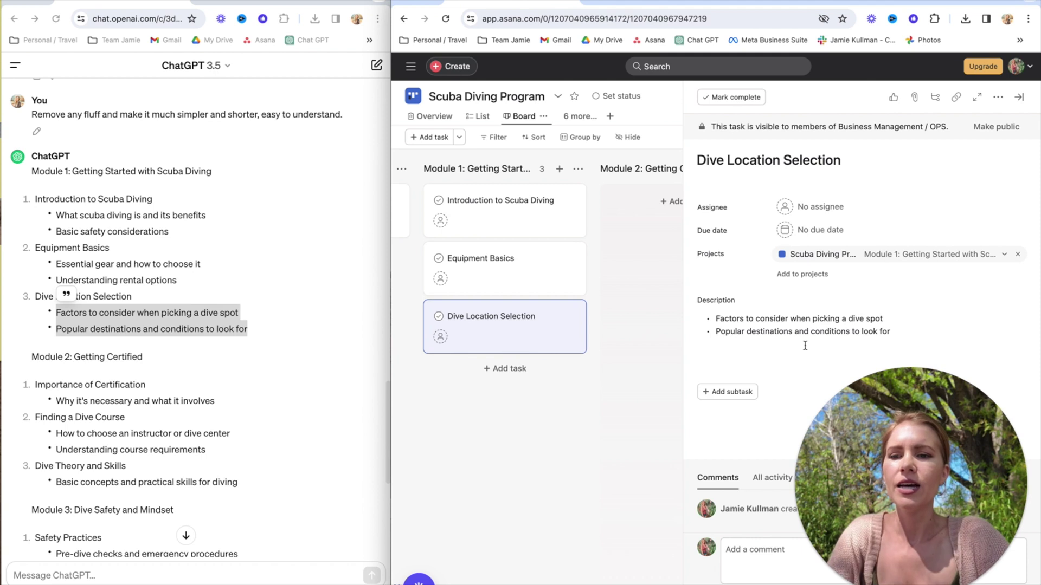
left_click_drag(893, 331, 632, 299)
left_click(814, 340)
left_click(915, 320)
left_click(901, 340)
key("BackSpace")
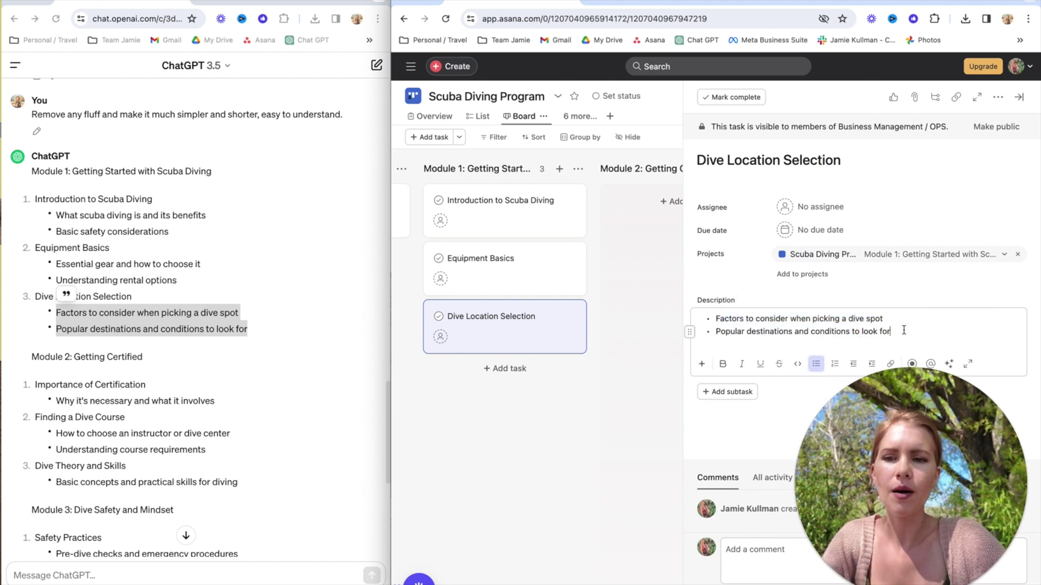
left_click(313, 356)
left_click(120, 307)
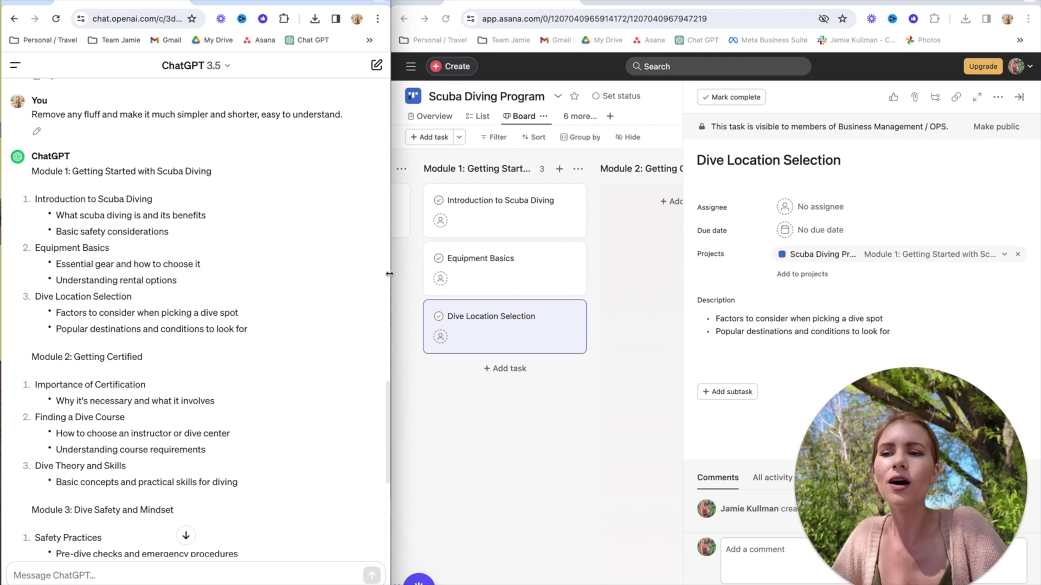
left_click(533, 435)
left_click(127, 317)
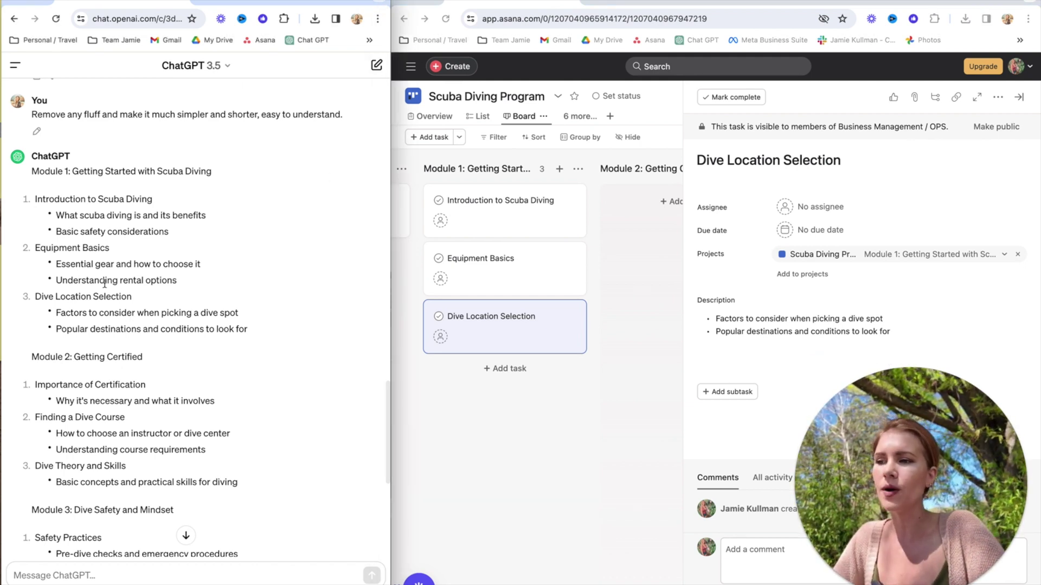
triple_click(89, 297)
triple_click(89, 247)
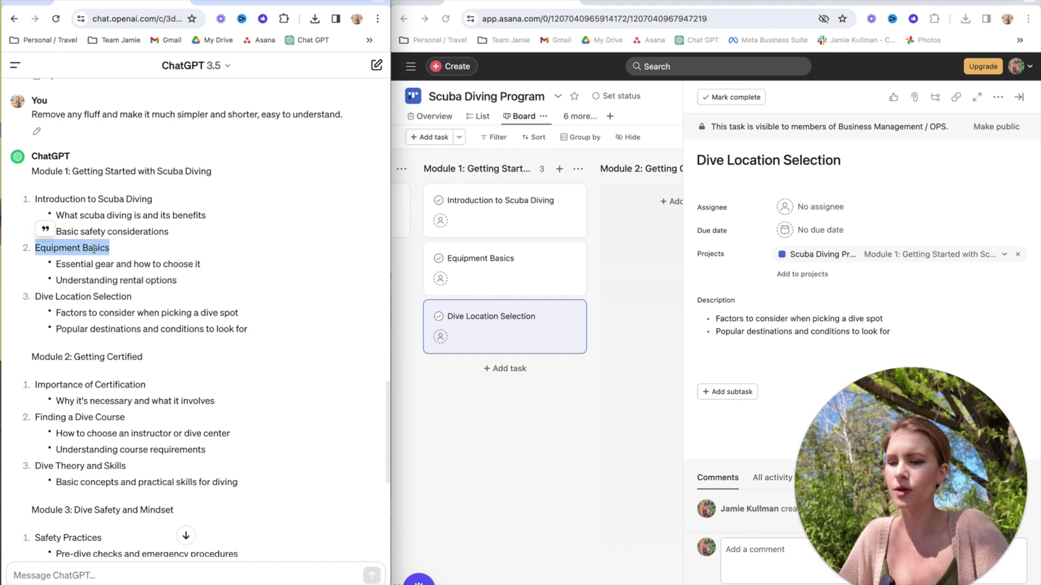
Step: Ask ChatGPT "What are some additional things I could consider with this lesson? Please create 3-5 bullet points to help me brainstorm ideas."
left_click(89, 247)
type("What are ")
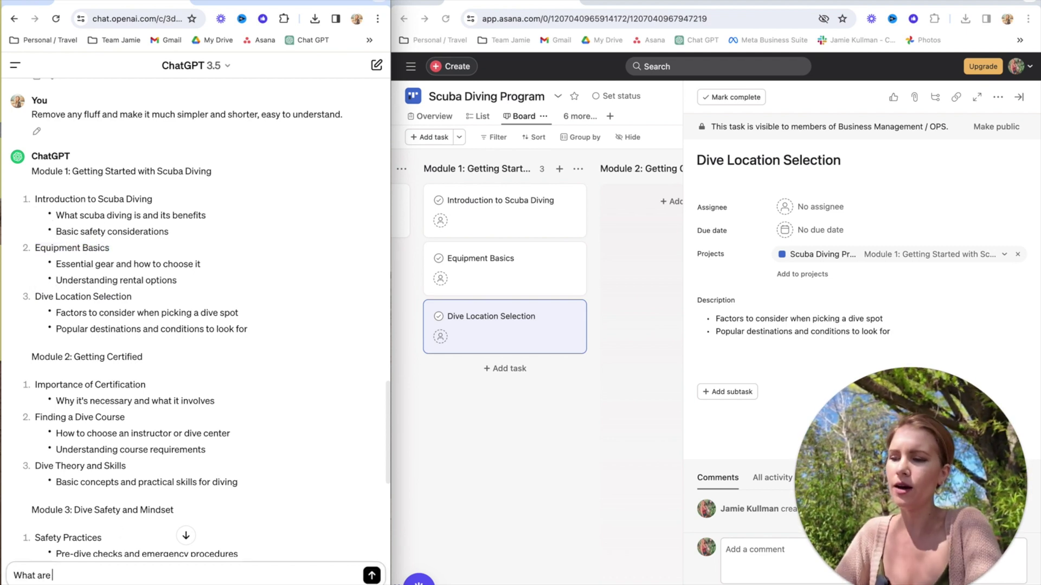
type("some additio")
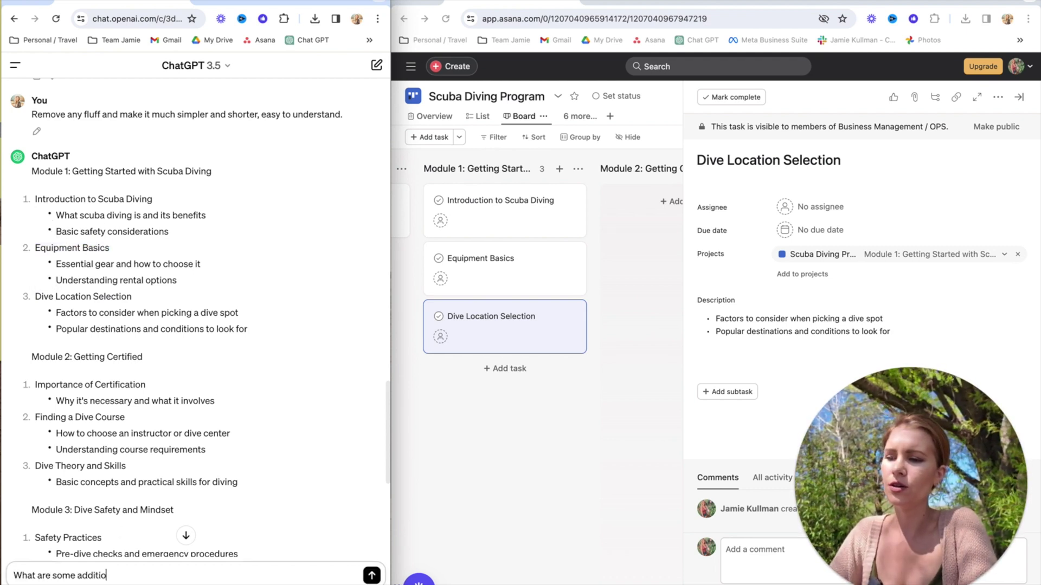
type("nal things I")
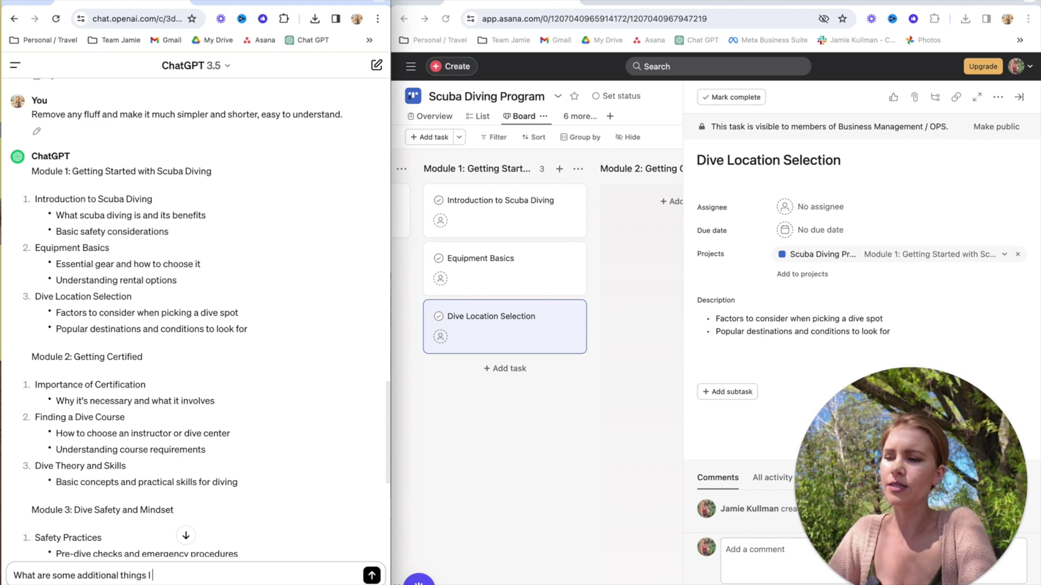
type(" could consider with")
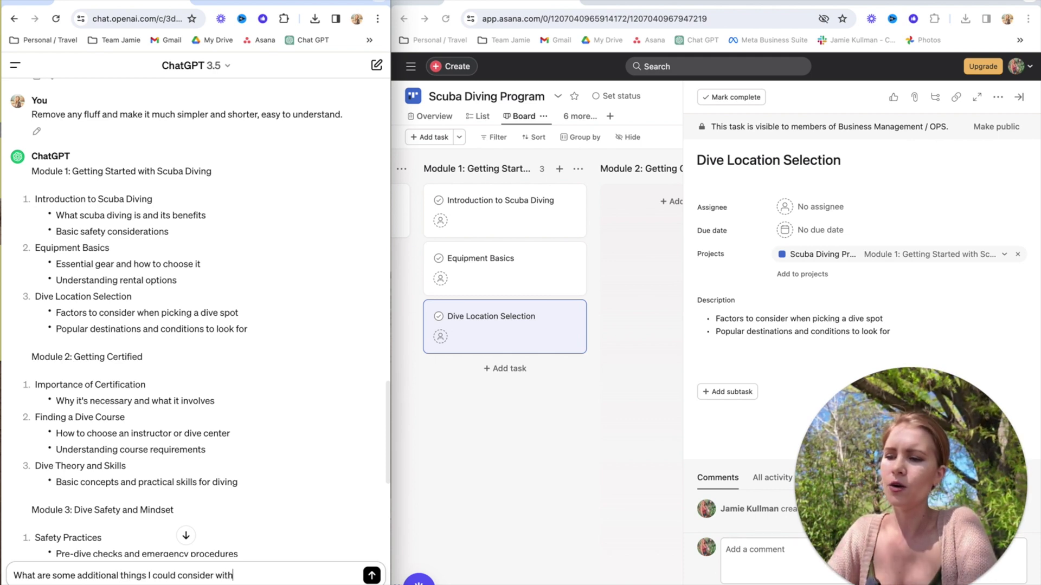
type(" this lesson?")
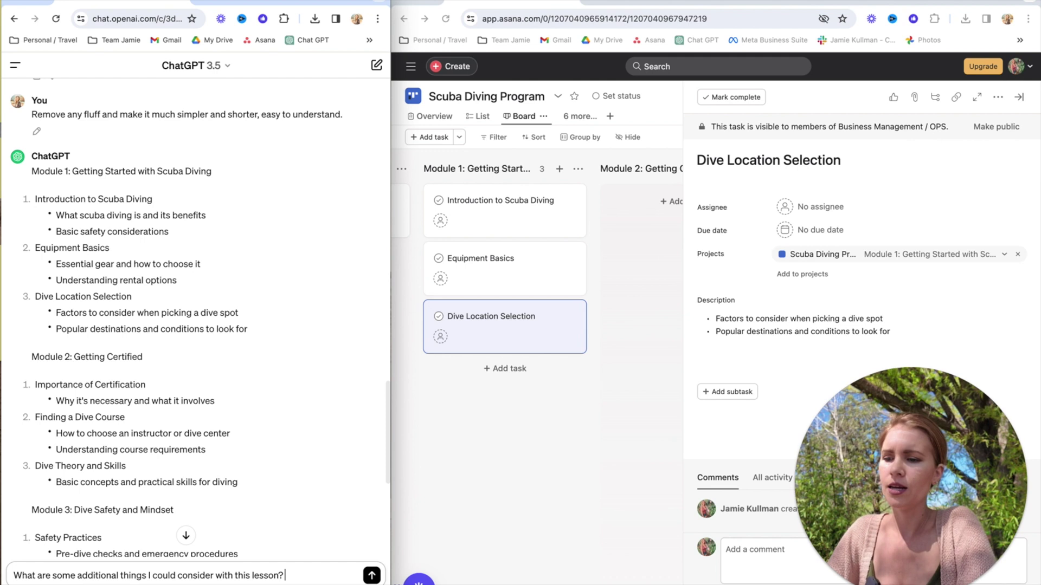
type(" Please create 3-5")
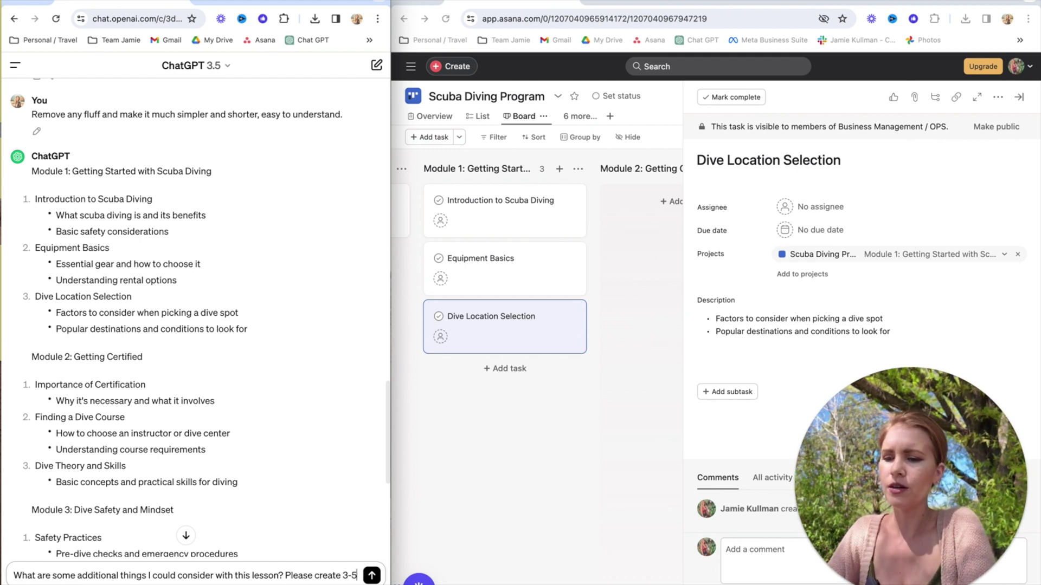
type(" bullet points to hel")
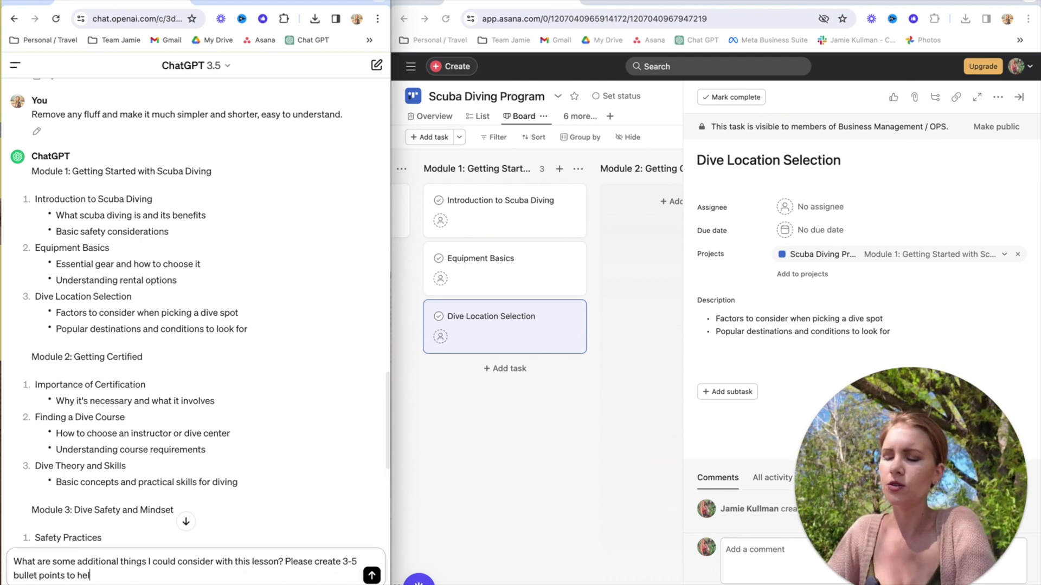
type("p me brainso")
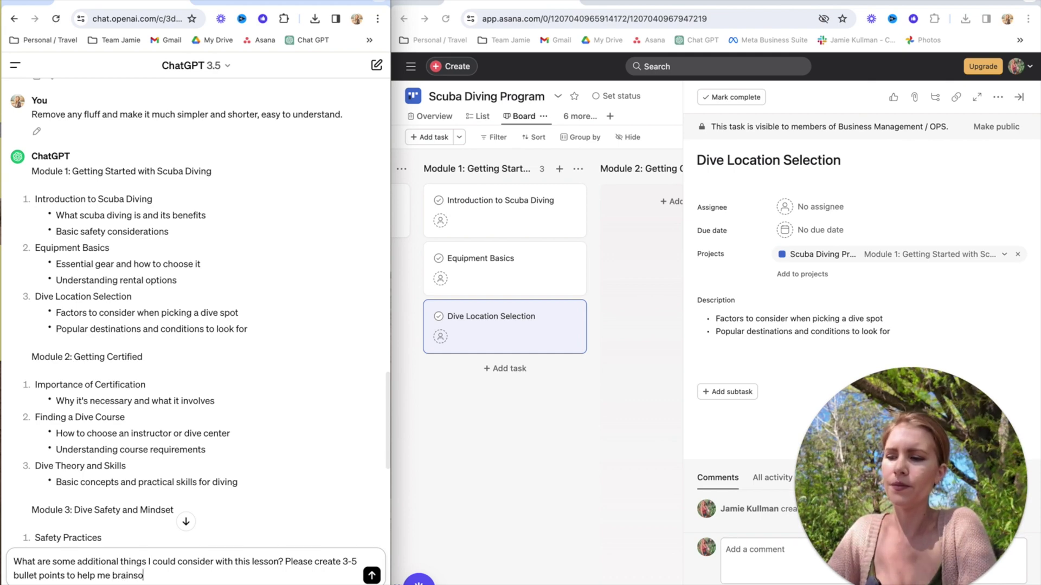
key("BackSpace")
type("torm ideas.")
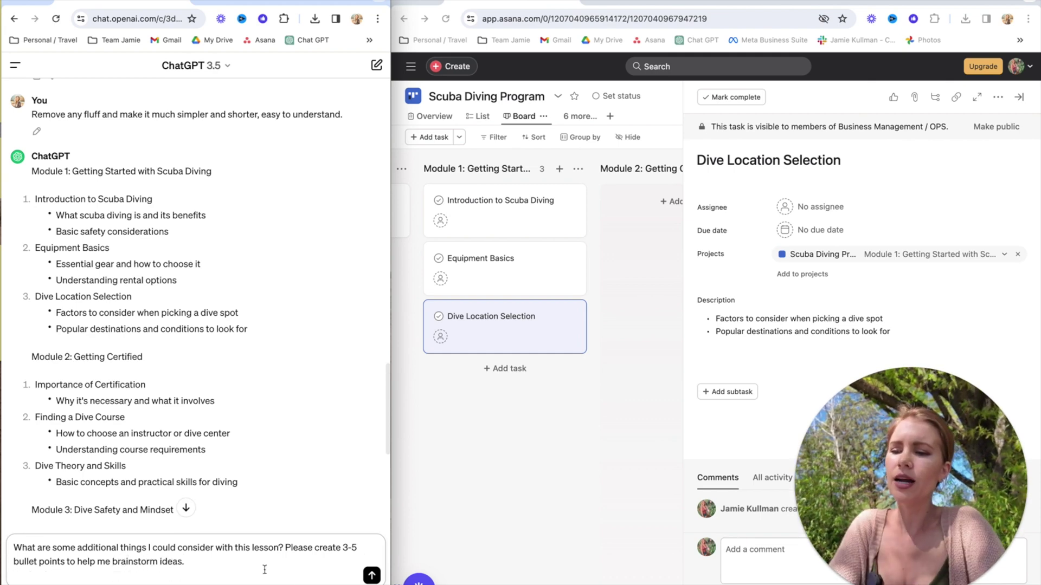
left_click(370, 576)
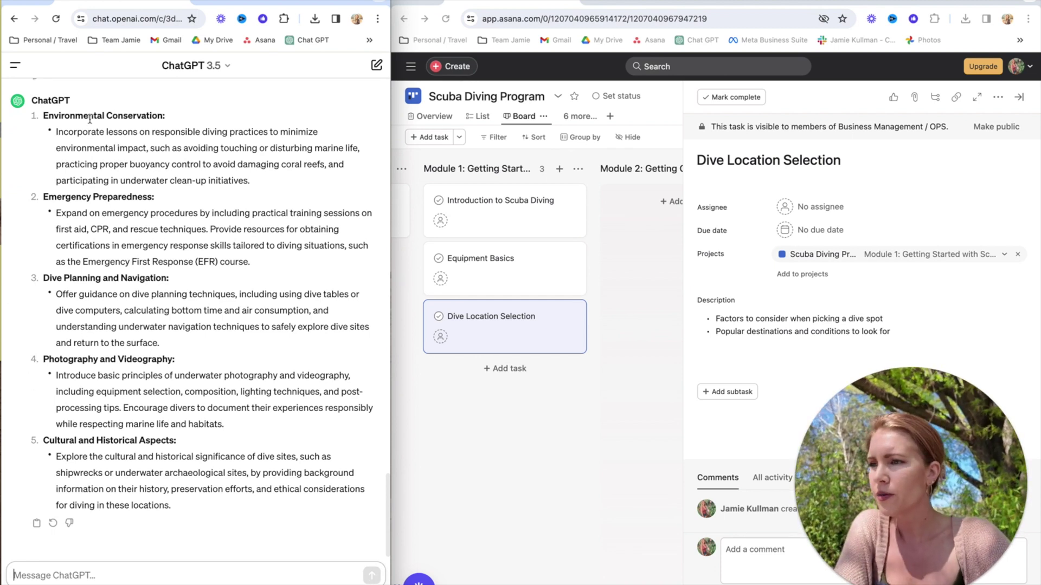
Step: Review ChatGPT's brainstormed ideas for the dive location lesson, including "Photography and Videography", and look over the Equipment Basics task's notes
left_click_drag(46, 115, 205, 132)
left_click_drag(164, 196, 56, 181)
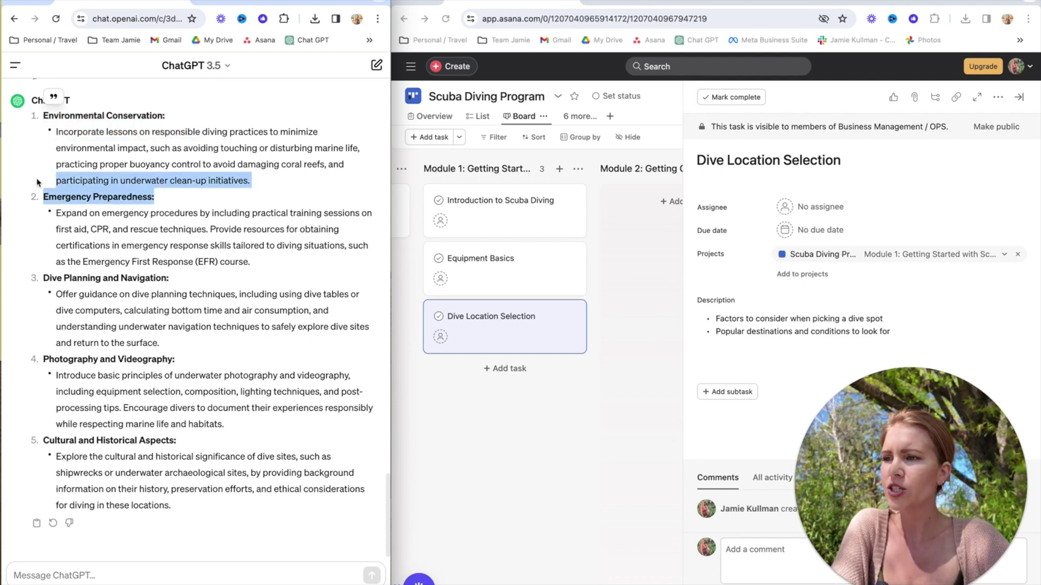
left_click_drag(185, 282, 43, 115)
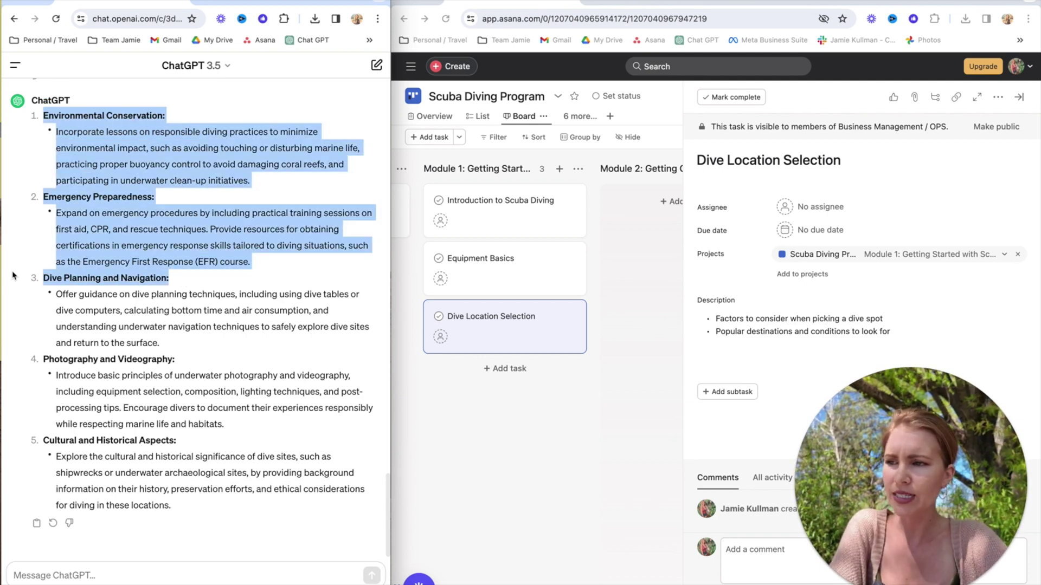
left_click(173, 362)
triple_click(173, 362)
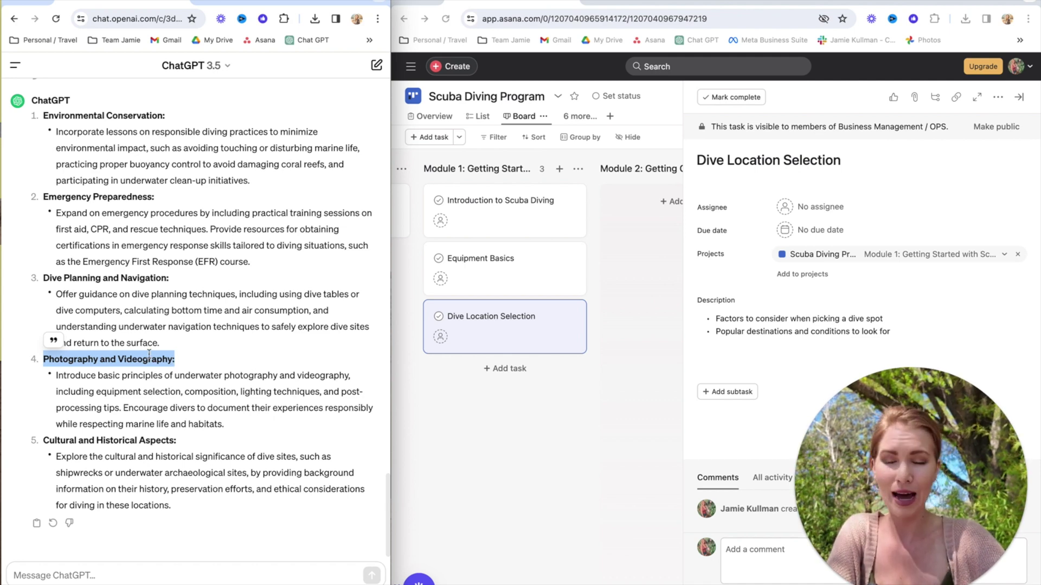
left_click(176, 440)
left_click_drag(191, 511, 52, 101)
left_click(114, 207)
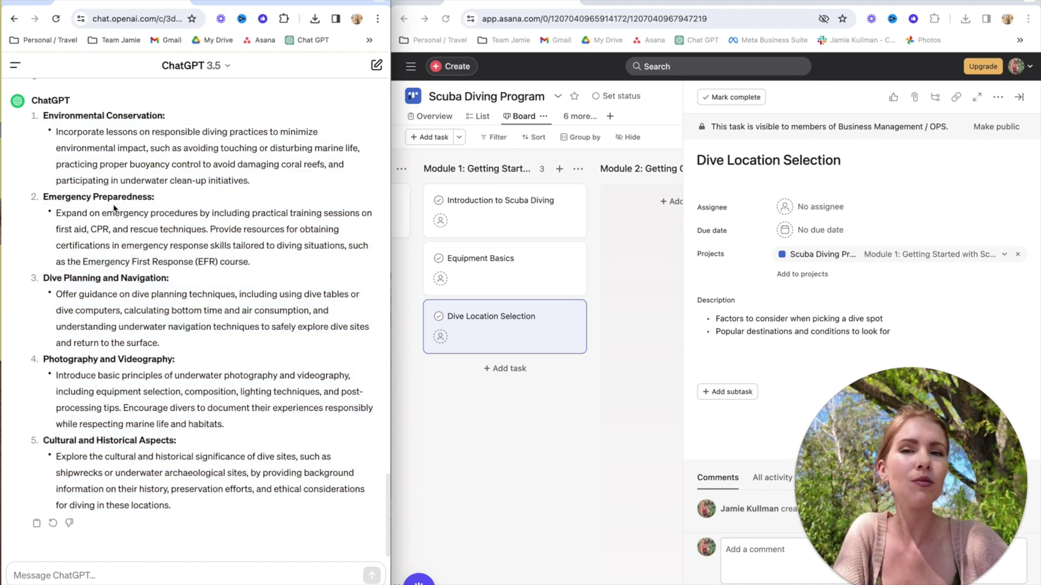
left_click(558, 270)
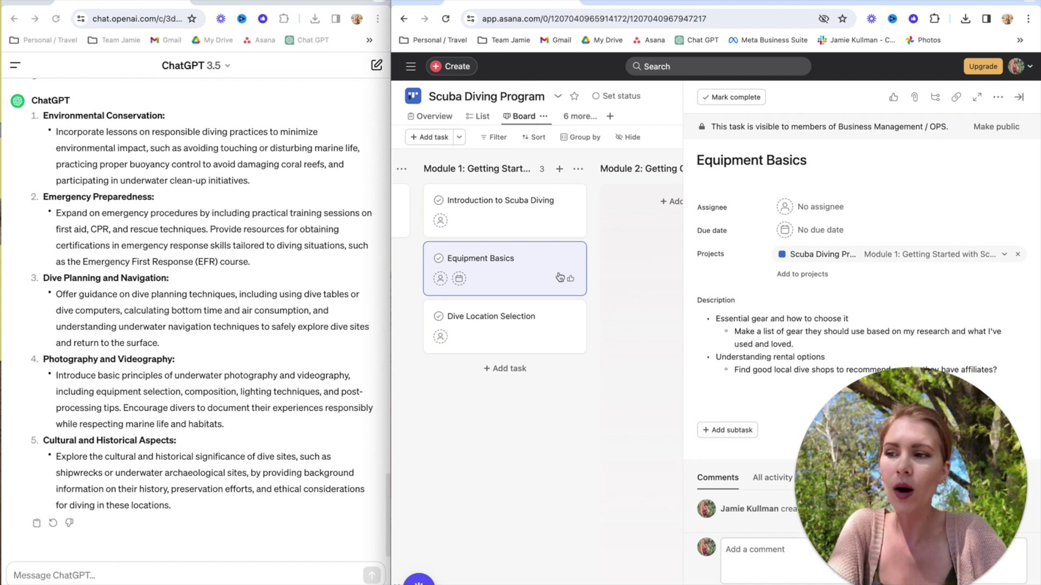
triple_click(103, 359)
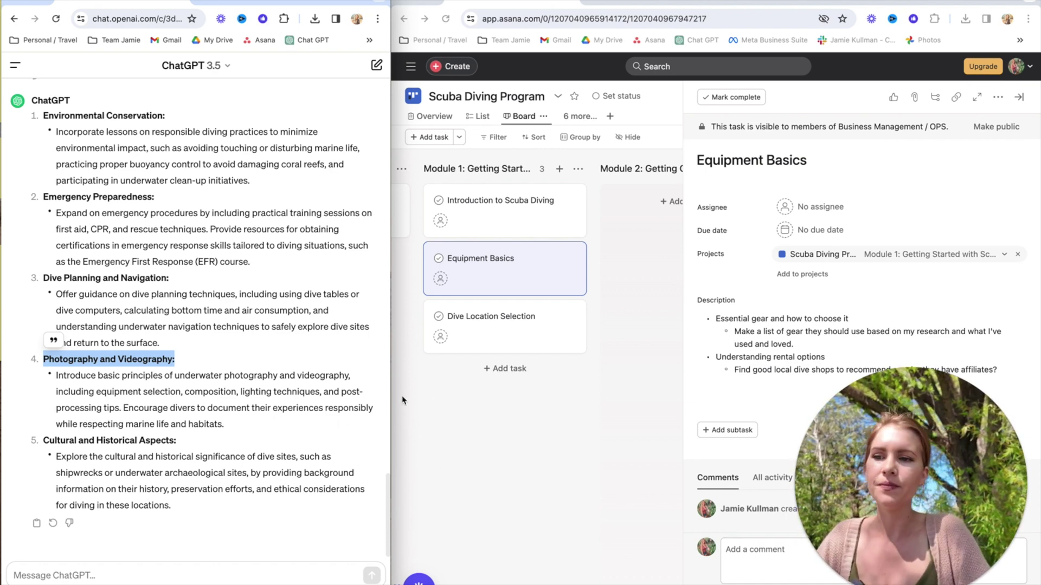
Step: Add a task named "Module 1: Start Here" to the Module 1 section and move it above Introduction to Scuba Diving
left_click(491, 369)
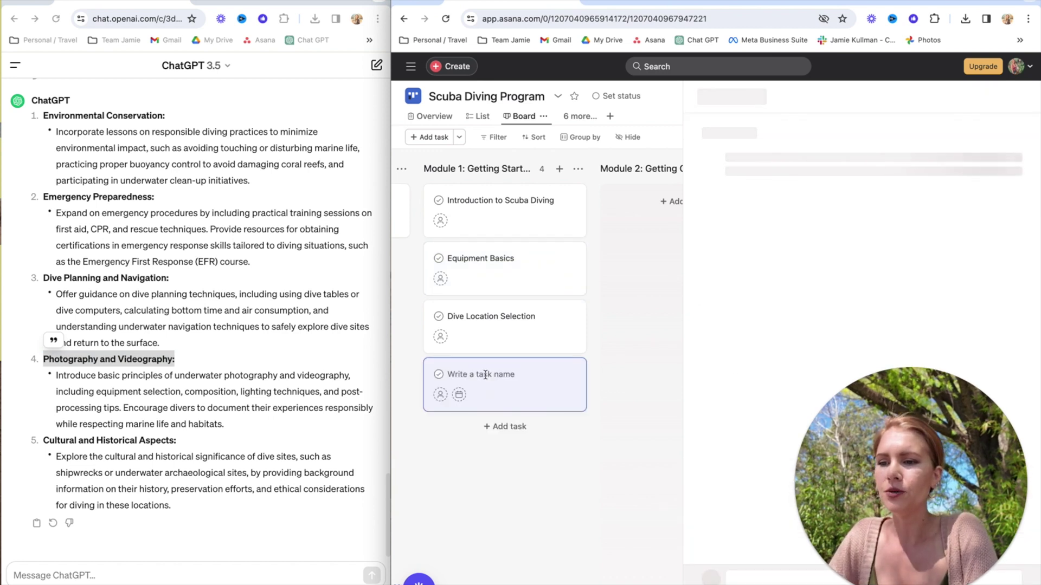
type("Module 1: Start Here")
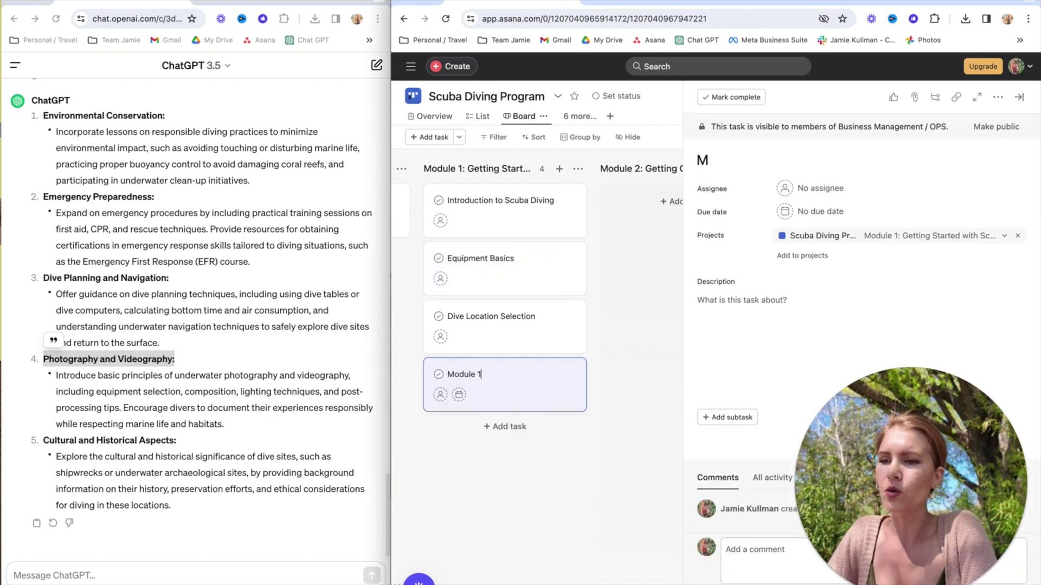
left_click(574, 460)
left_click_drag(529, 376, 533, 211)
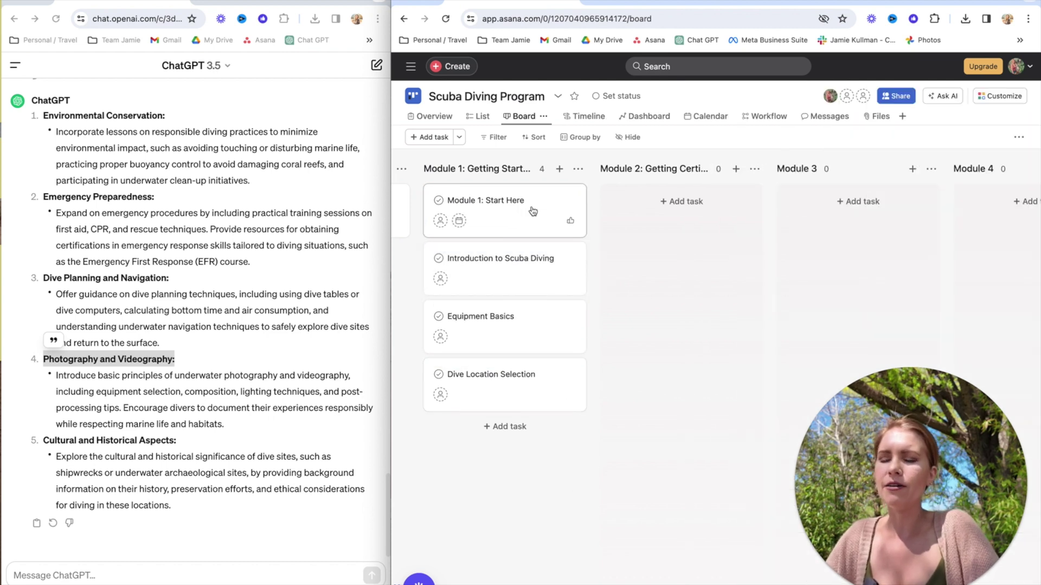
Step: Add description bullets to Module 1: Start Here: "share your newsletter", "share a link to leave a testimonial", "let them know how to get additional support"
left_click(533, 211)
left_click(773, 323)
type("- share your new")
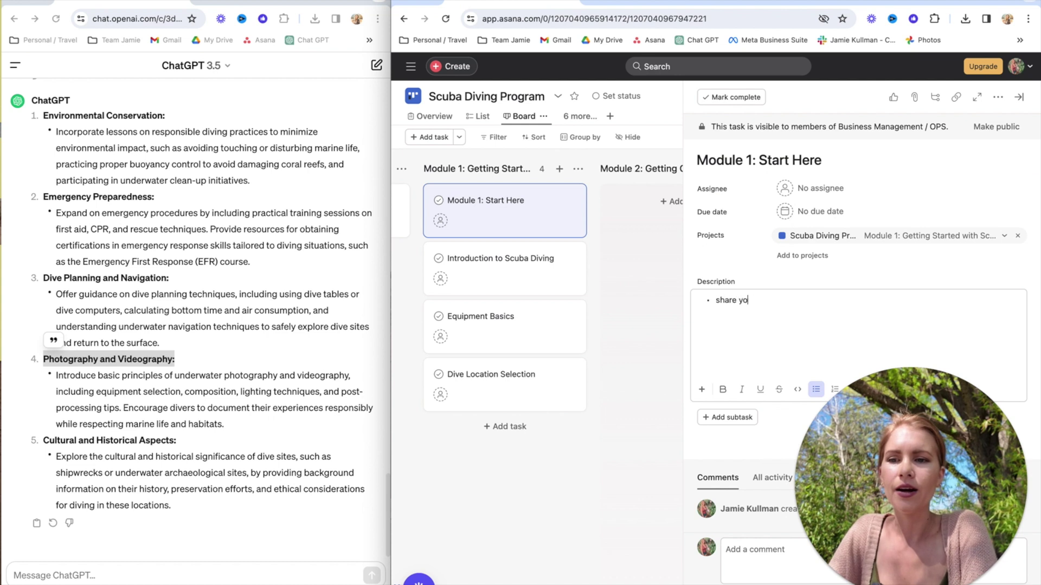
type("sletter")
key("Return")
type("shar")
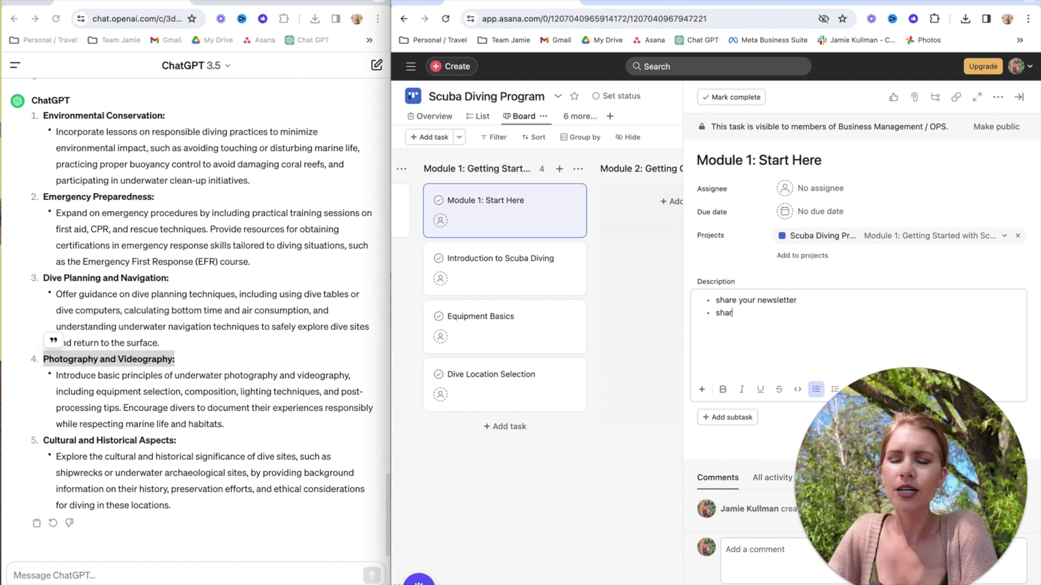
type("e a link to leave a ")
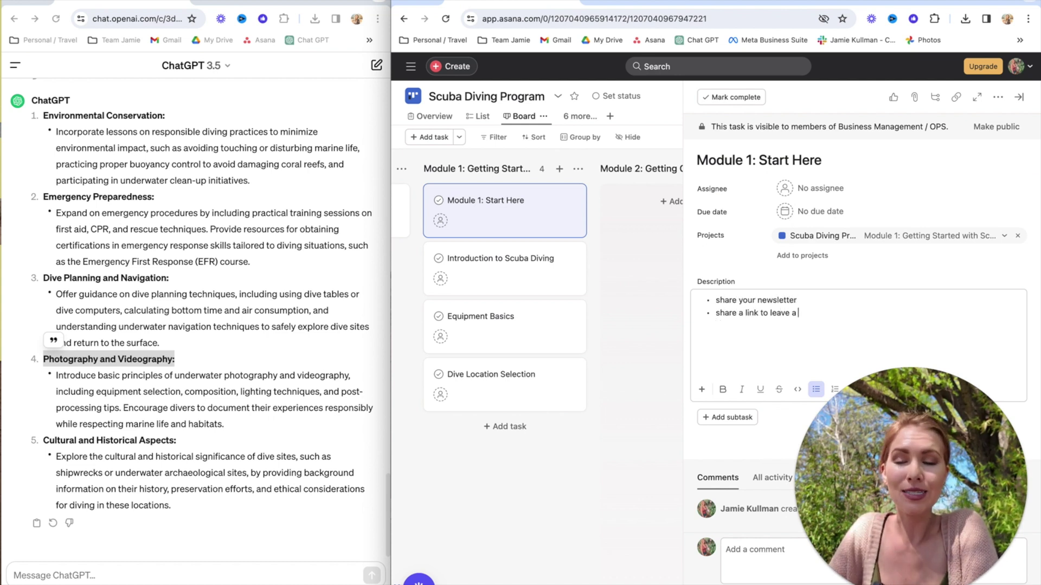
type("testimonial let them")
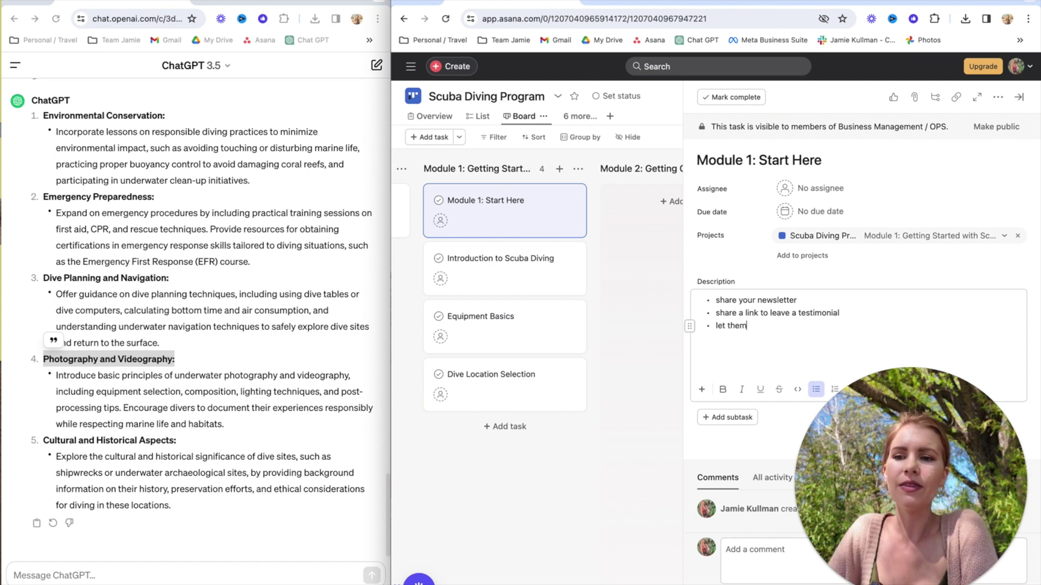
type(" know how to get additional support")
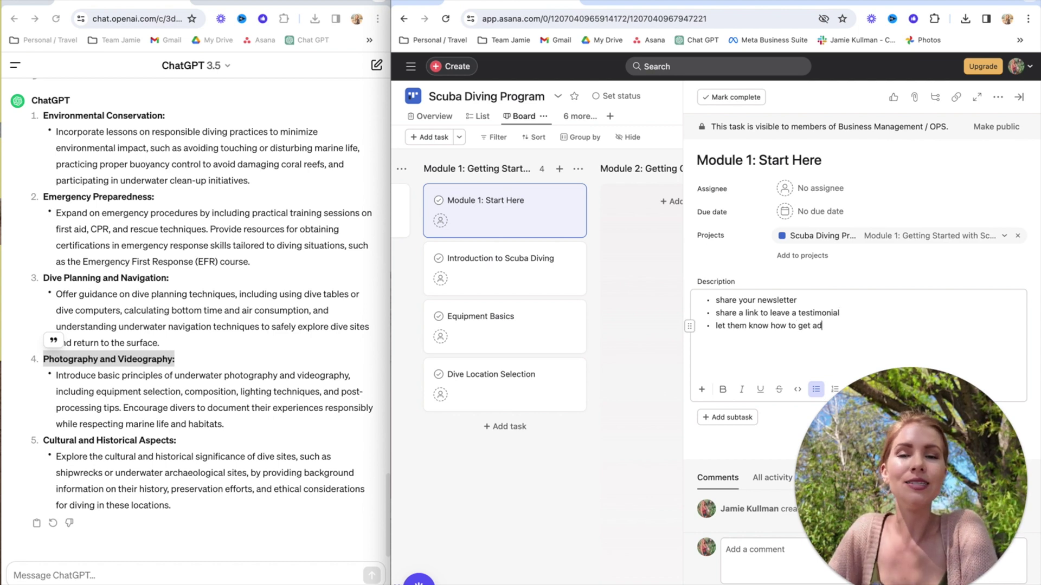
Step: Add the bullet "sharing a breakdown of whats to come in this module" to the Module 1: Start Here description
key("Return")
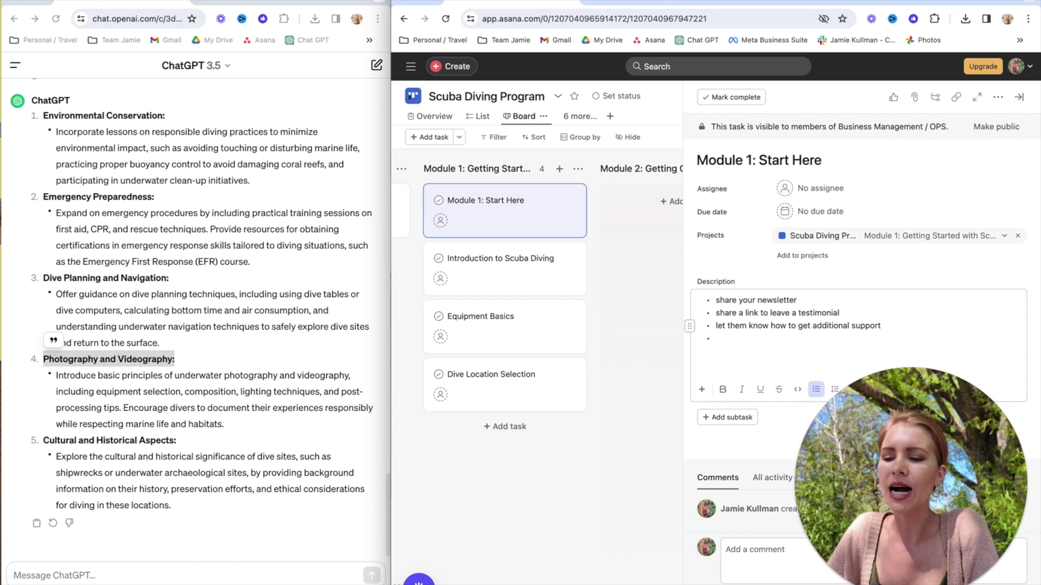
type("sharing a ")
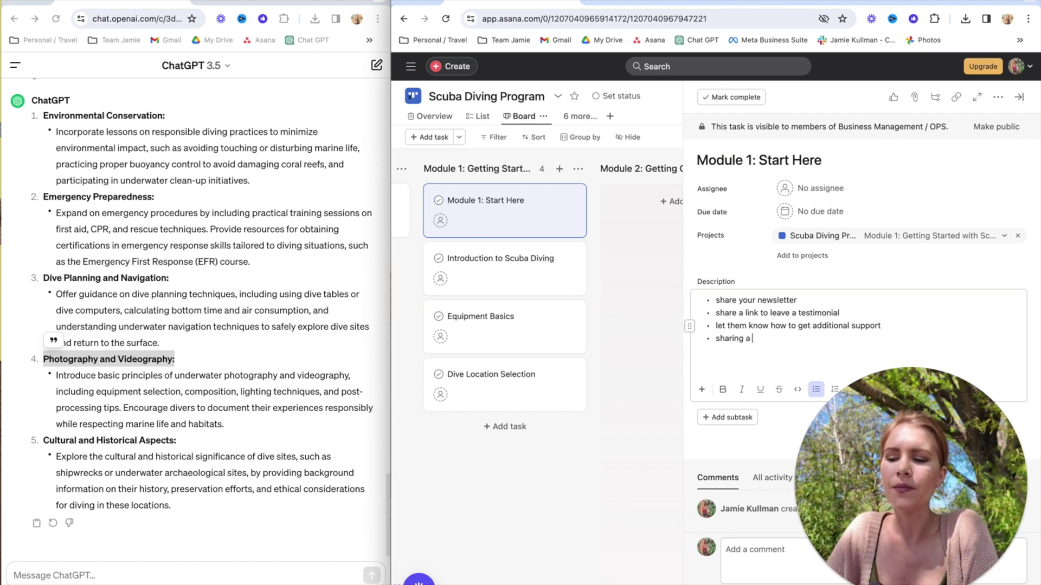
type("breakdown of ")
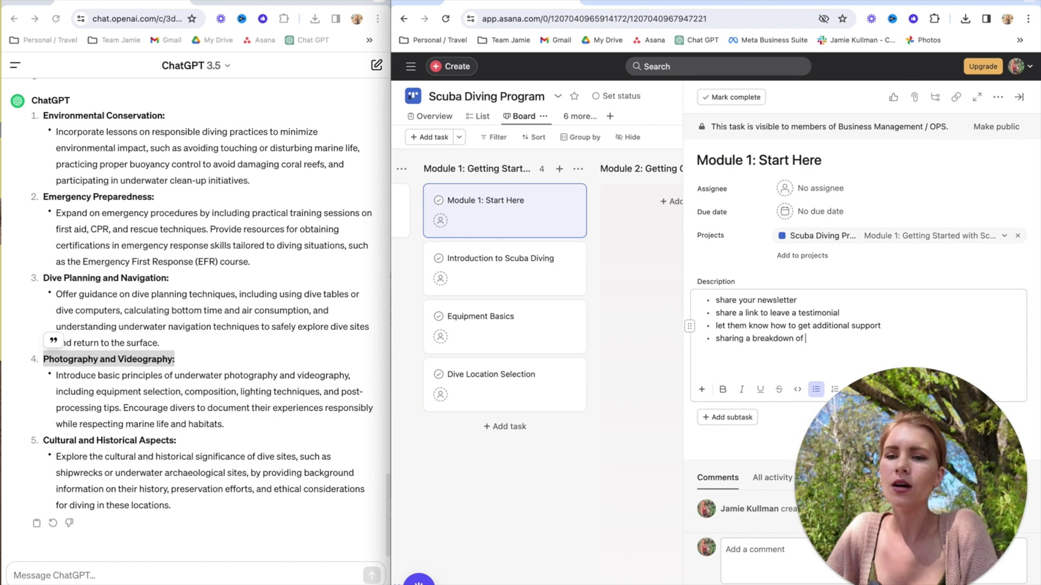
type("whats to come ")
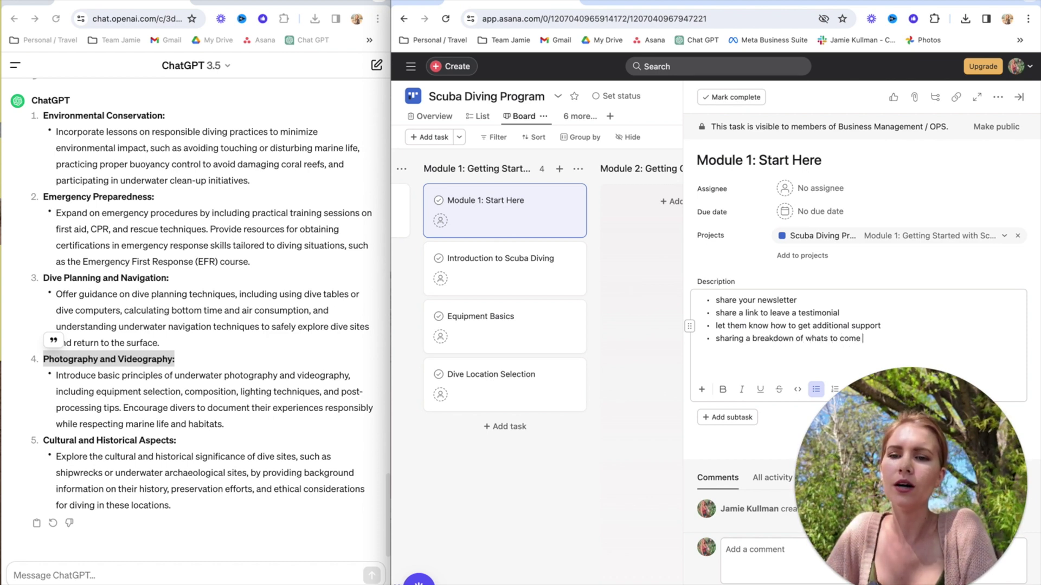
type("in this module ")
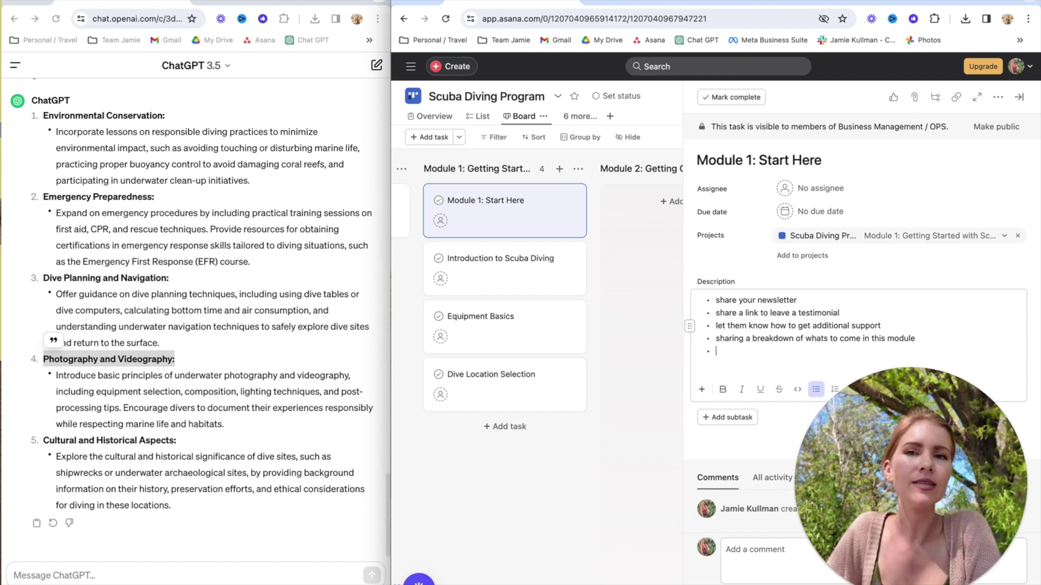
Step: Add the bullet "think of the mindset they need to conquer this section of the program, speak to that" and close the task
type("think of the ")
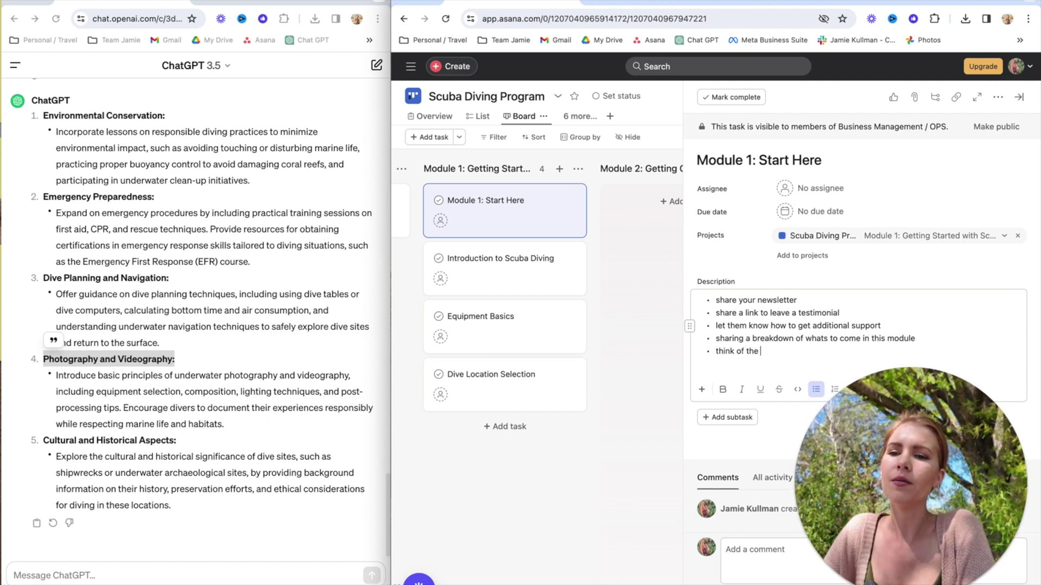
type("mindset they need to c")
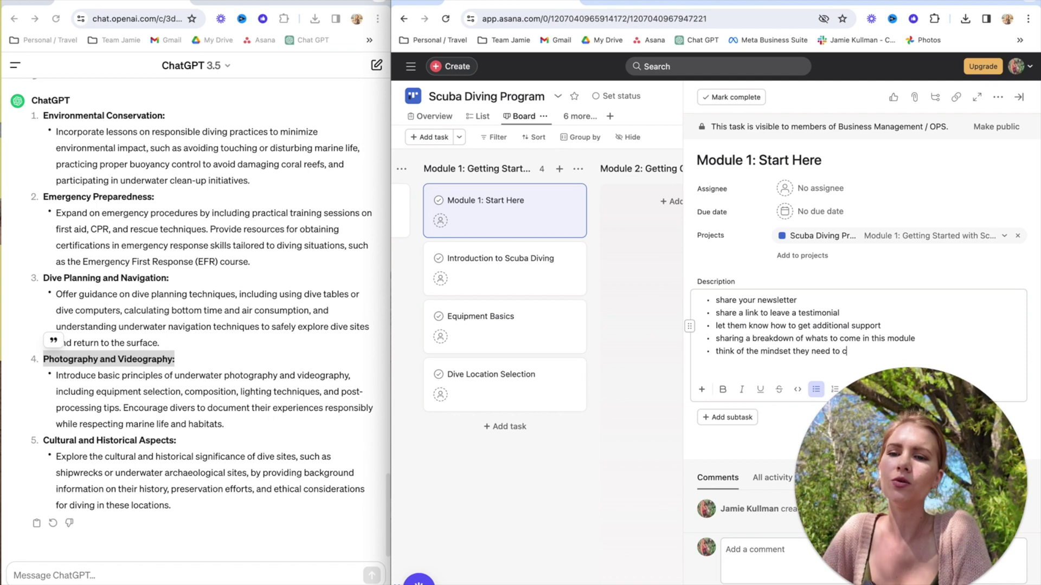
type("onqui")
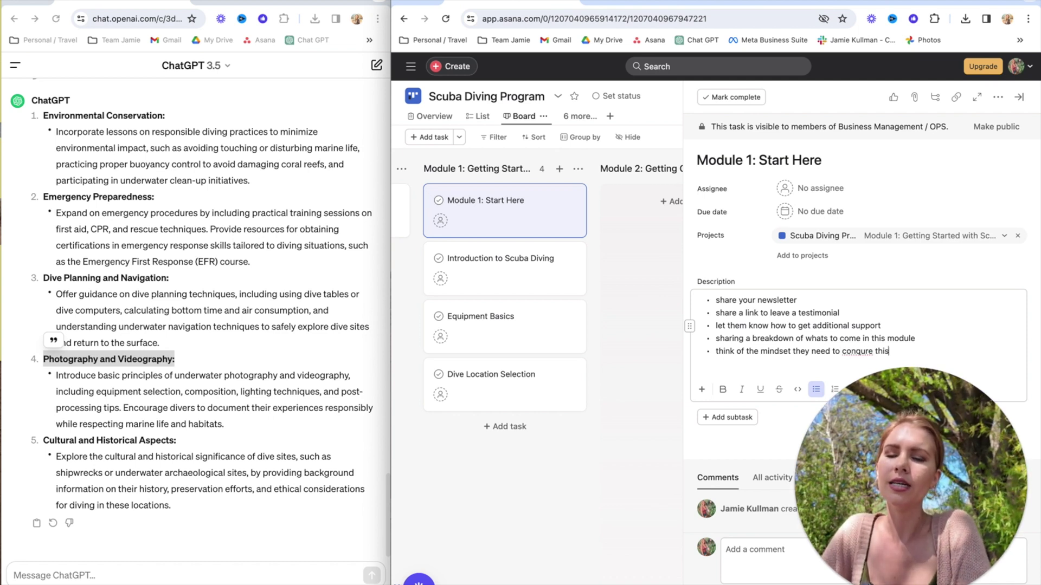
right_click(859, 351)
left_click(883, 331)
type("tion")
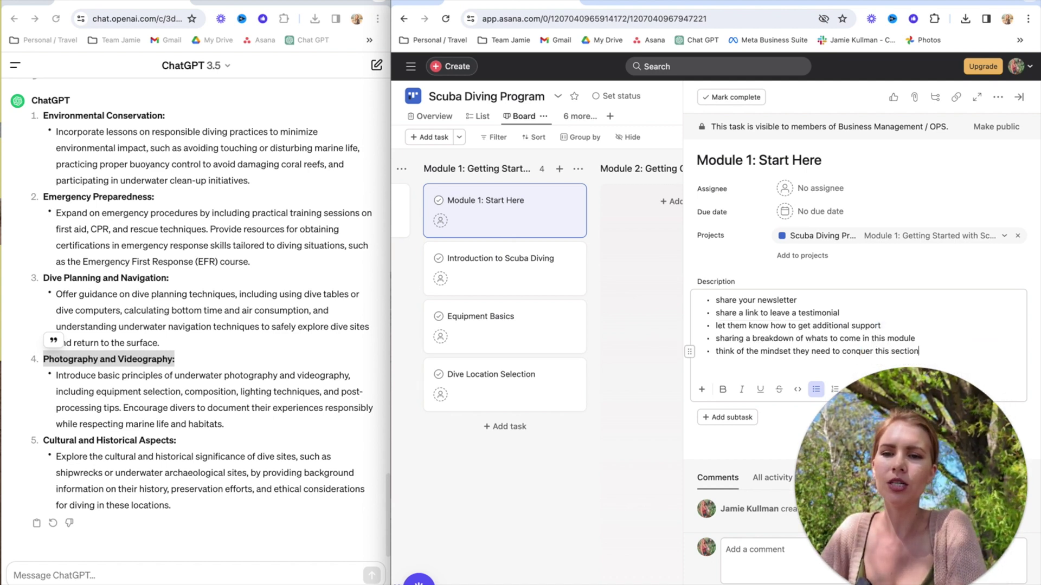
type("his section of the program, speak to that")
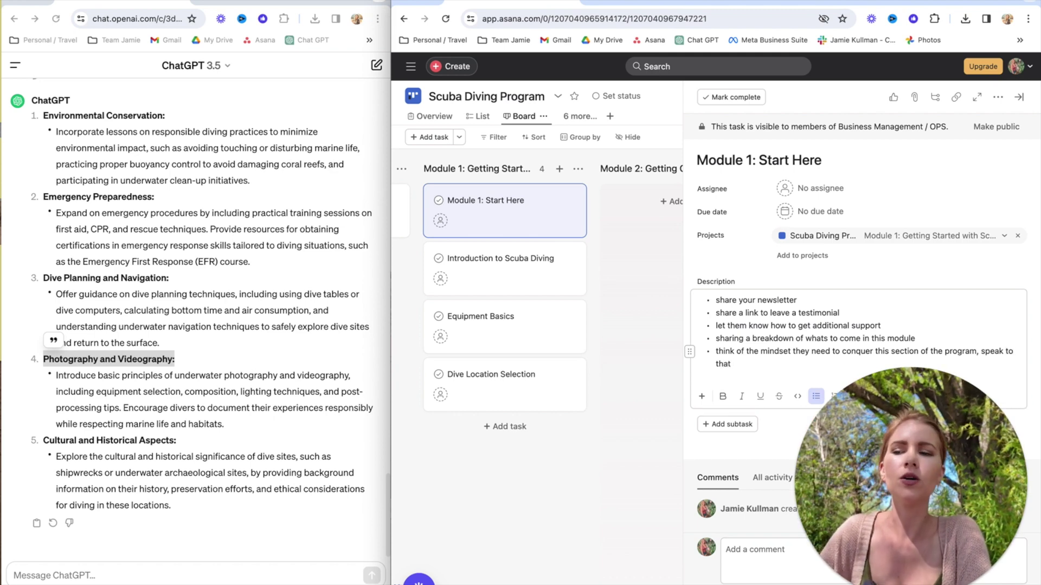
left_click(679, 263)
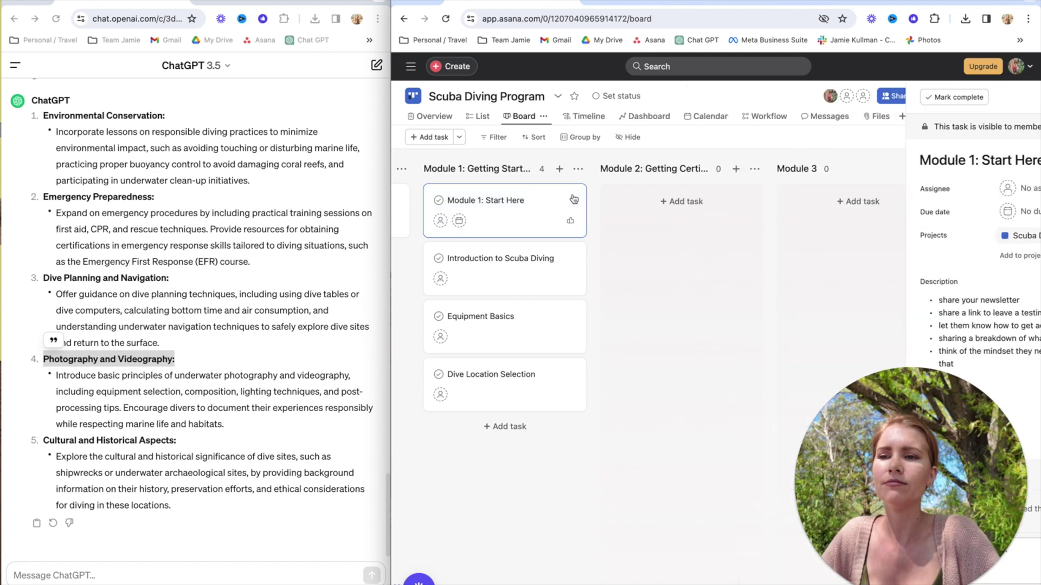
Step: Duplicate the Module 1: Start Here task as "Module 2: Start Here" and move the copy into the Module 2 section
left_click(516, 208)
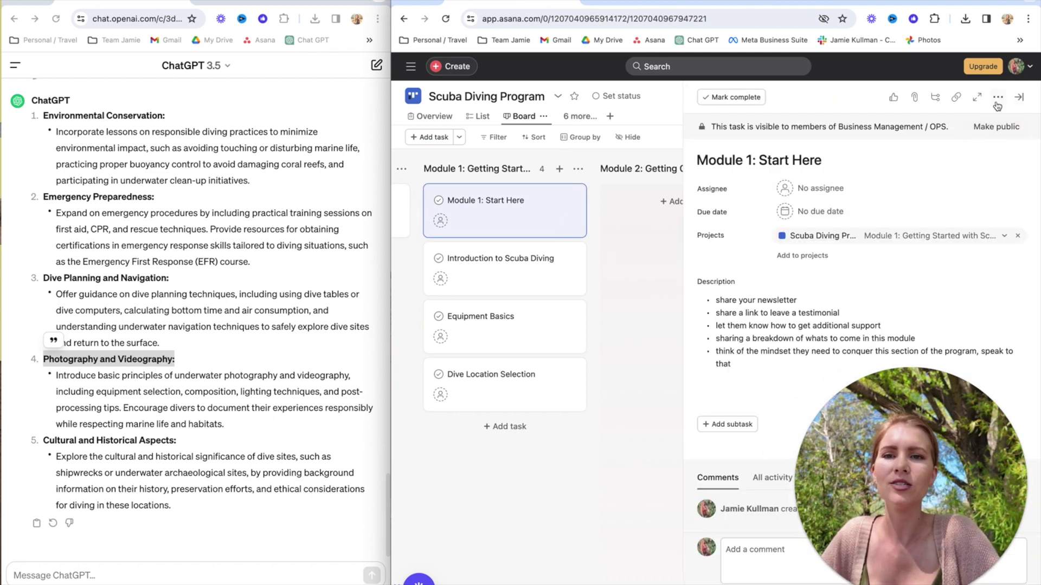
left_click(998, 98)
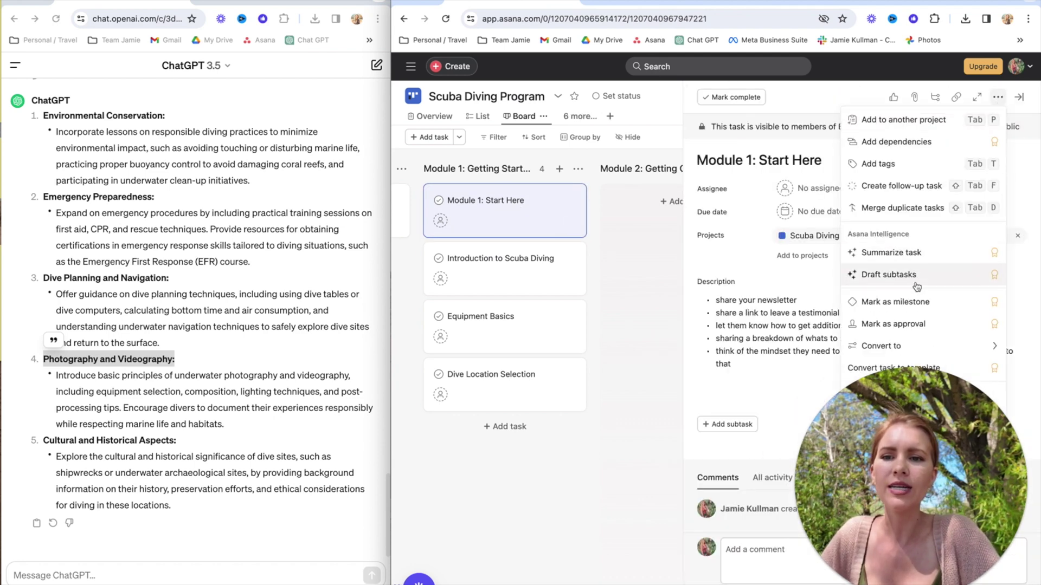
mouse_move(889, 347)
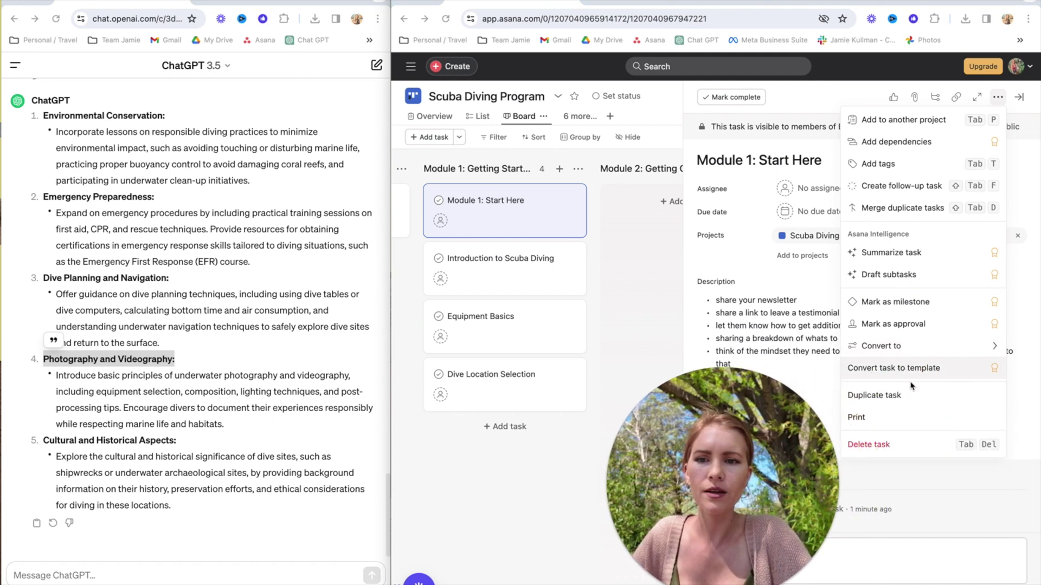
left_click(886, 396)
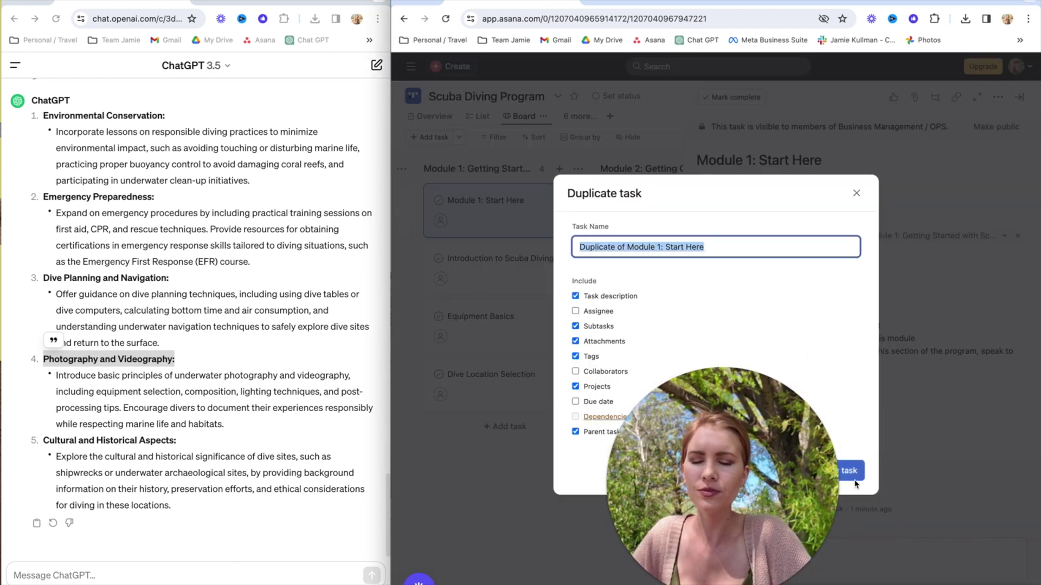
left_click(659, 247)
left_click_drag(626, 247, 549, 247)
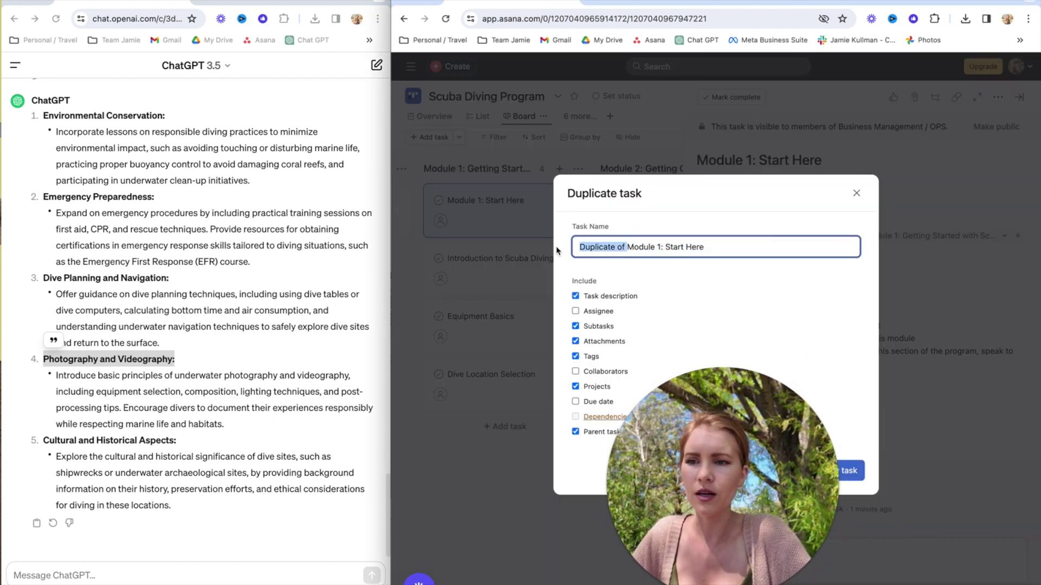
key("BackSpace")
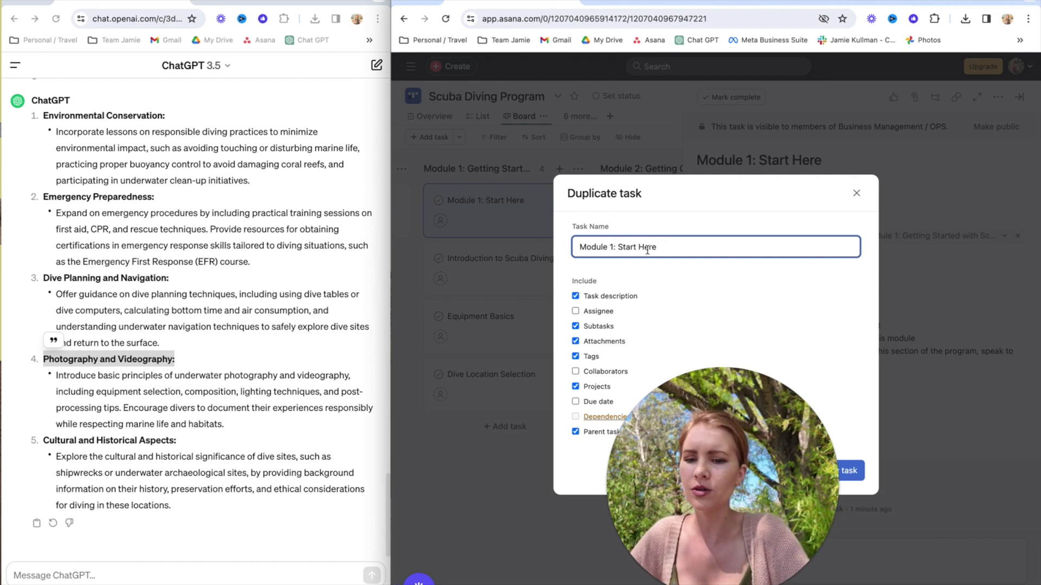
left_click(849, 470)
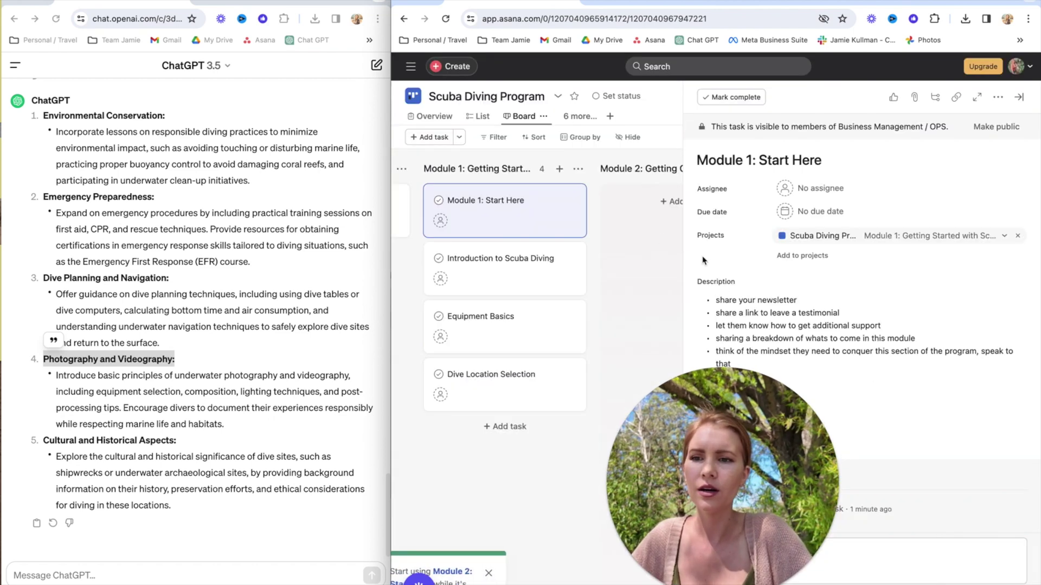
left_click(637, 278)
left_click_drag(517, 268, 623, 200)
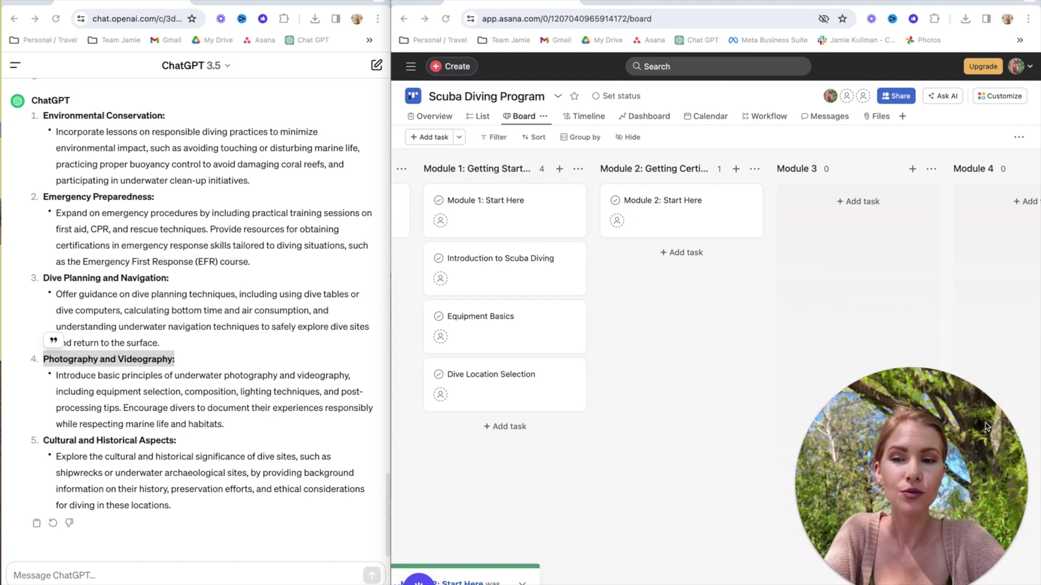
Step: Open Asana in a separate browser tab and open the Community Course project
left_click(595, 3)
left_click(653, 41)
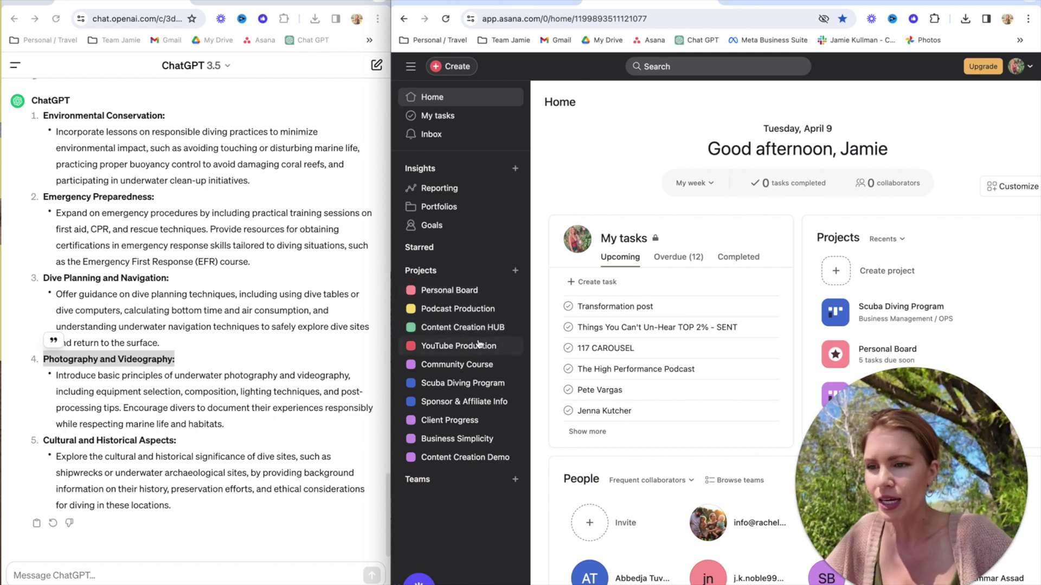
left_click(469, 371)
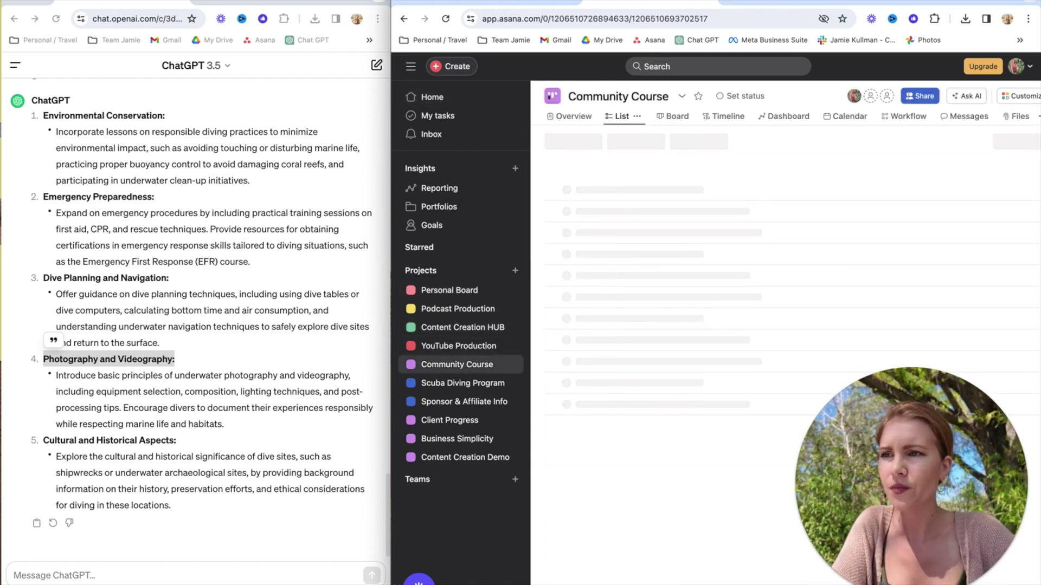
Step: Widen the browser window and show the Community Course project as a board to look over its Week One lessons
left_click_drag(391, 325, 1, 325)
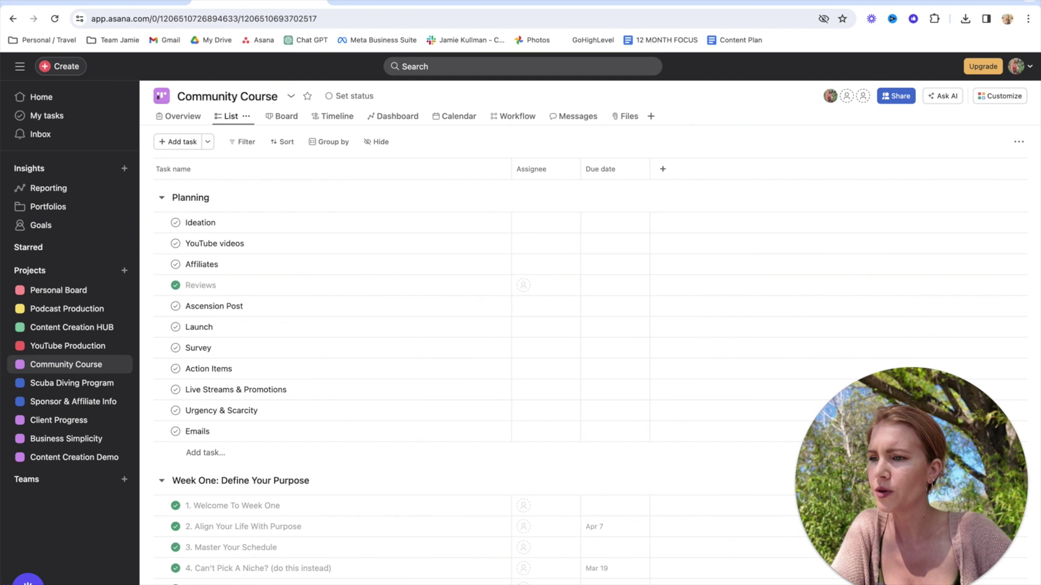
left_click(286, 116)
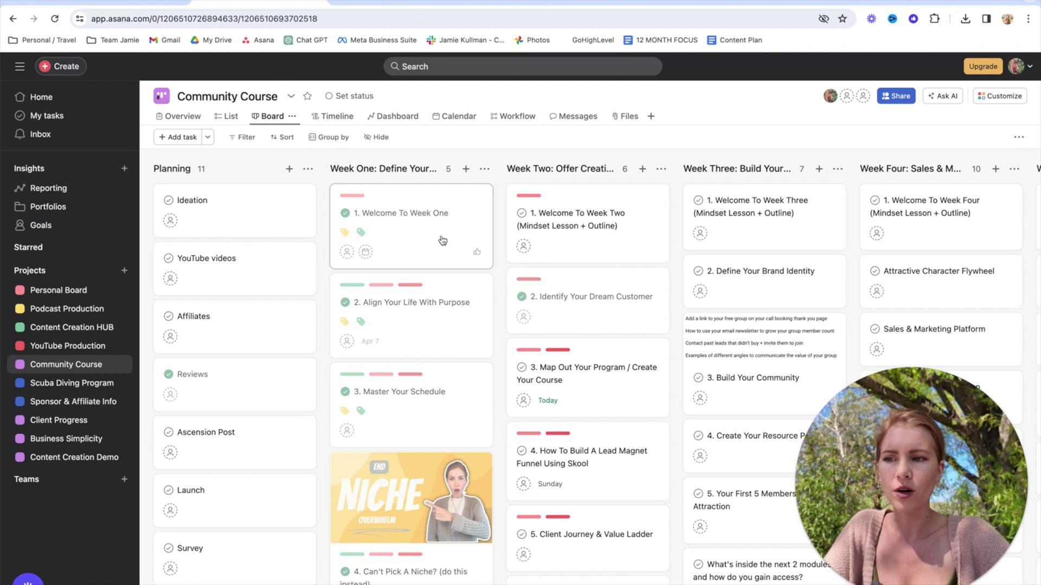
scroll(442, 239, "down", 3)
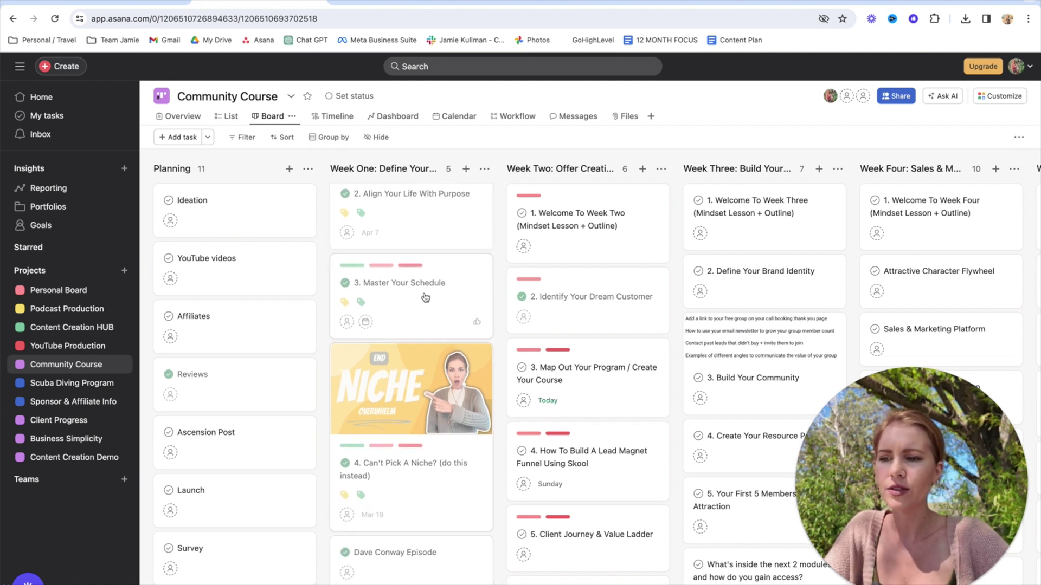
scroll(426, 298, "up", 1)
Step: Examine the worksheet link, keywords and thumbnail stored in the "4. Can't Pick A Niche? (do this instead)" task and close it
left_click(412, 498)
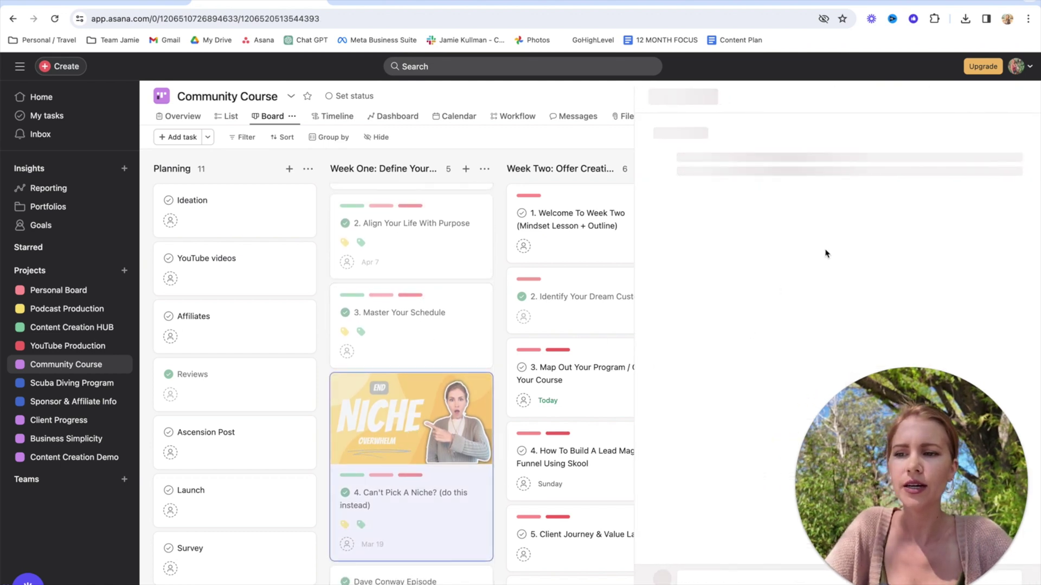
scroll(827, 252, "down", 10)
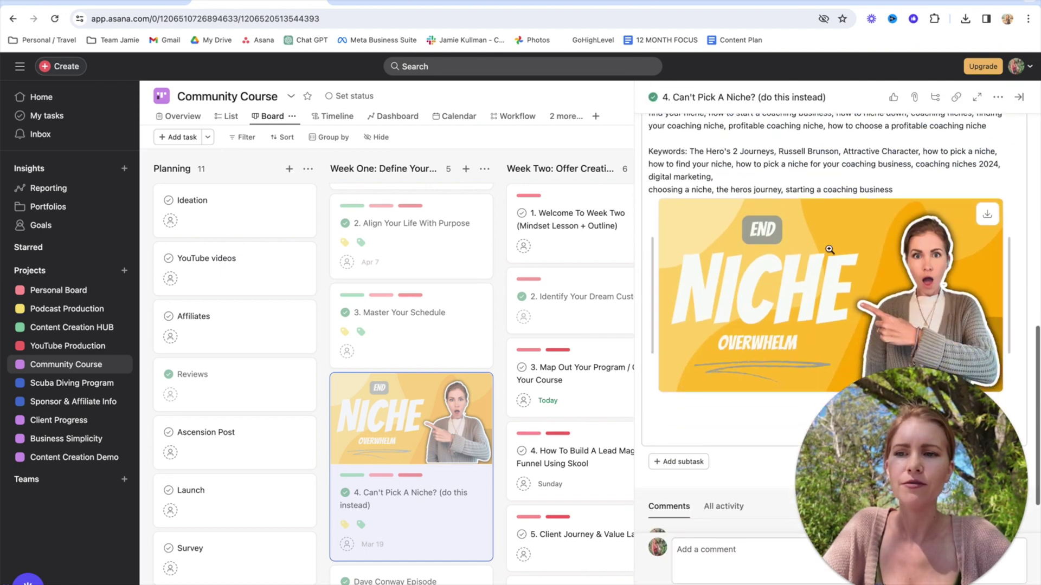
scroll(838, 328, "up", 5)
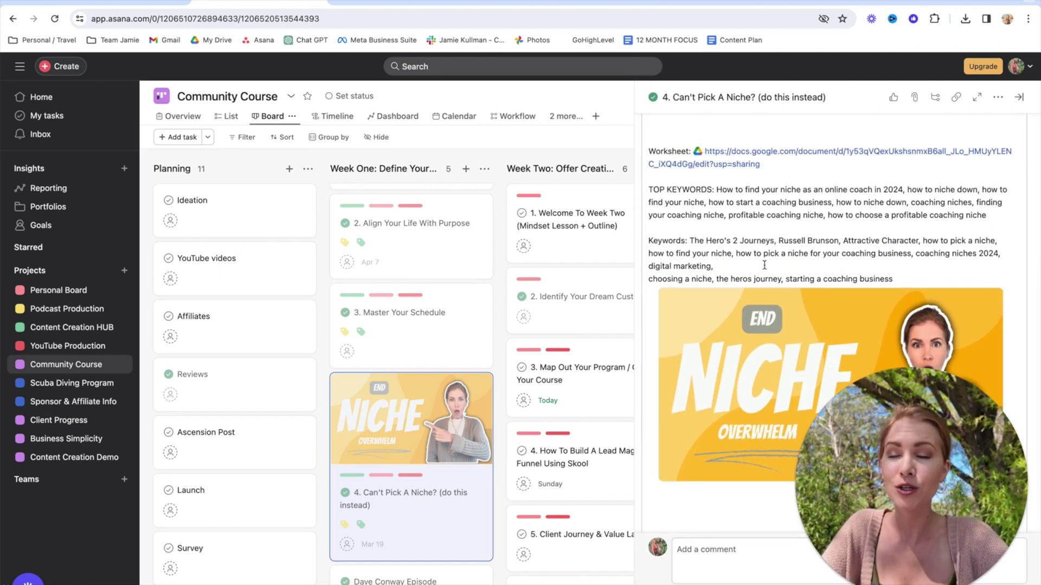
scroll(716, 198, "up", 1)
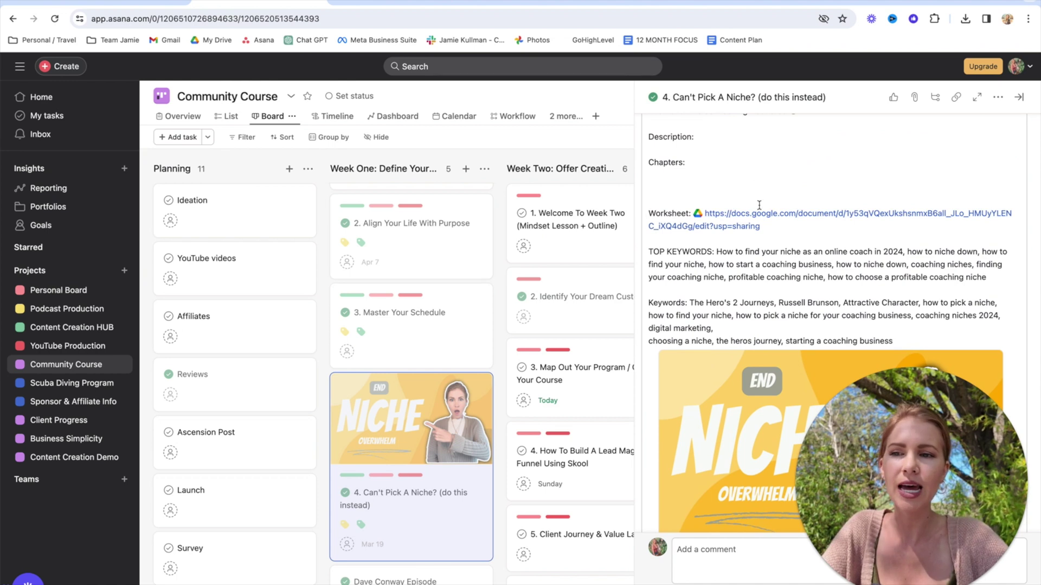
left_click(563, 145)
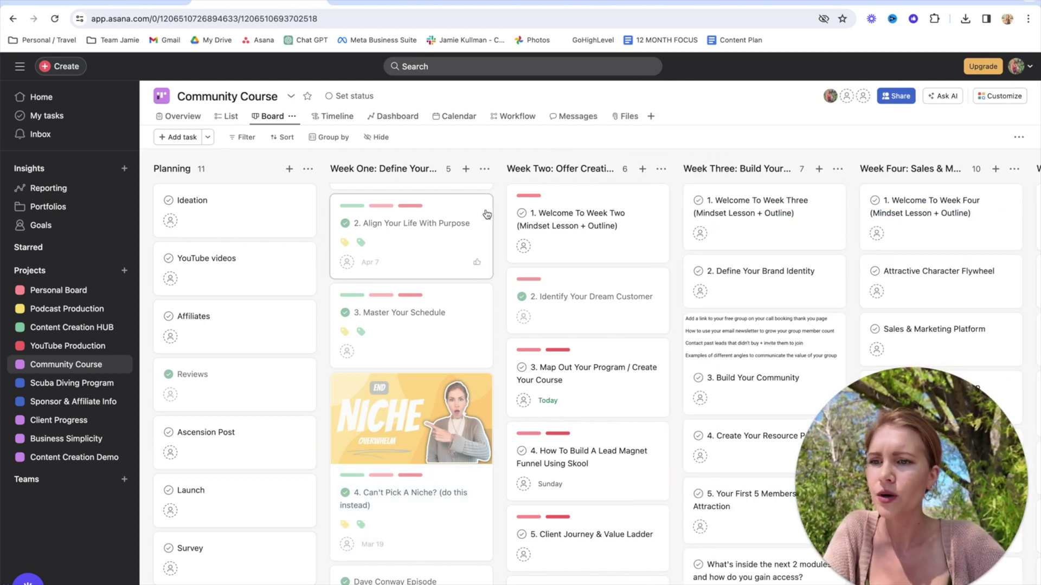
Step: Examine the outline bullets and funnel note in the "1. Welcome To Week Two (Mindset Lesson + Outline)" task and close it
scroll(576, 206, "down", 2)
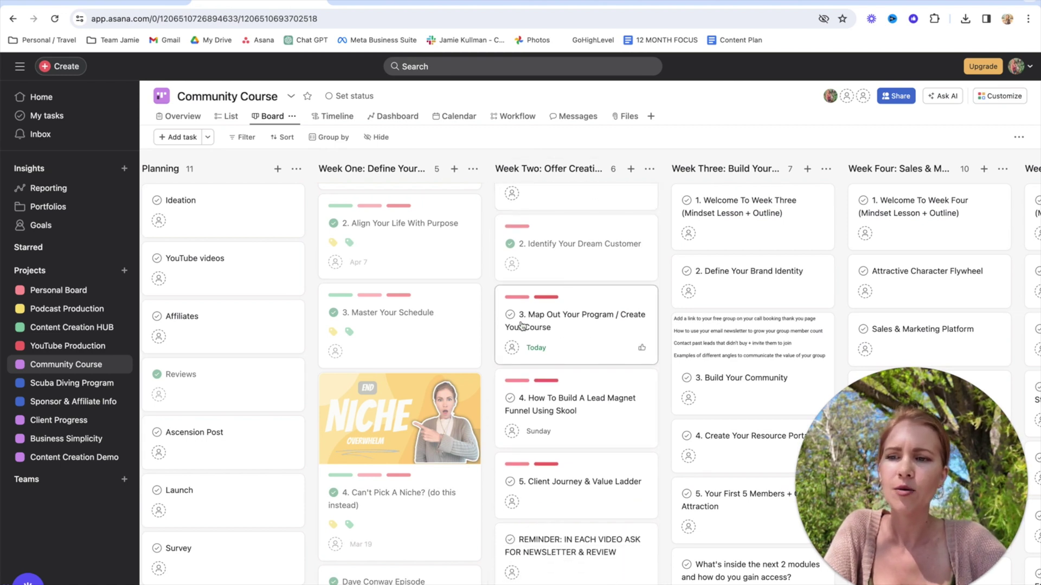
scroll(608, 318, "up", 2)
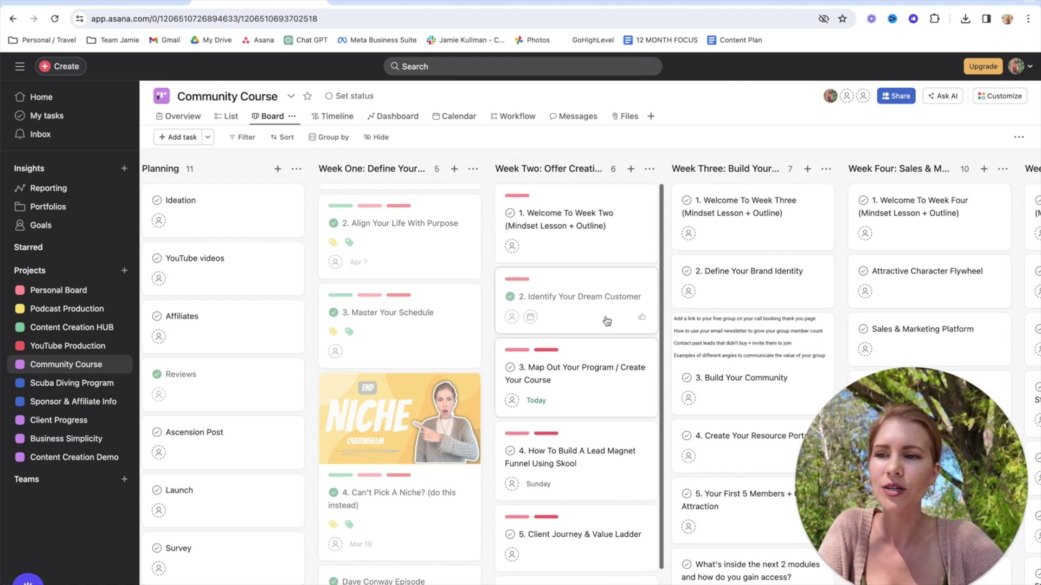
scroll(438, 305, "up", 3)
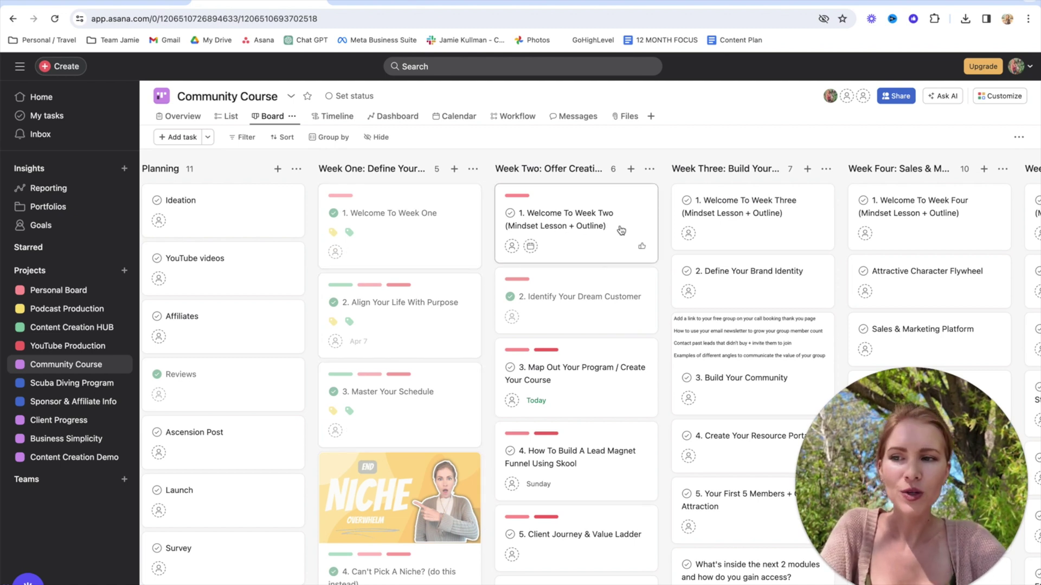
left_click(591, 225)
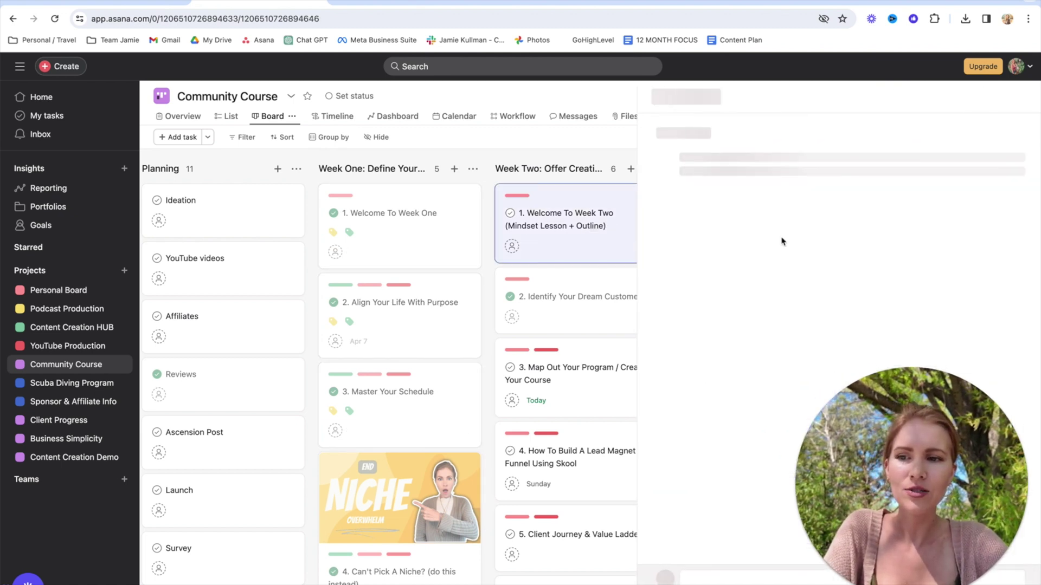
scroll(759, 249, "down", 3)
left_click(717, 257)
left_click_drag(791, 272, 665, 271)
left_click(775, 296)
left_click_drag(777, 297, 897, 321)
left_click(981, 317)
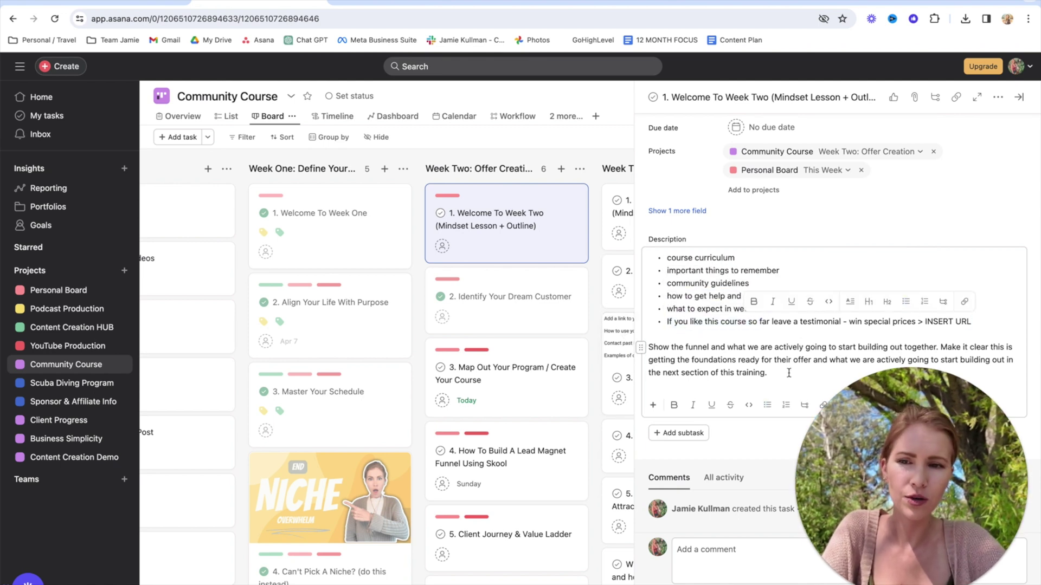
left_click_drag(787, 373, 634, 341)
left_click(748, 348)
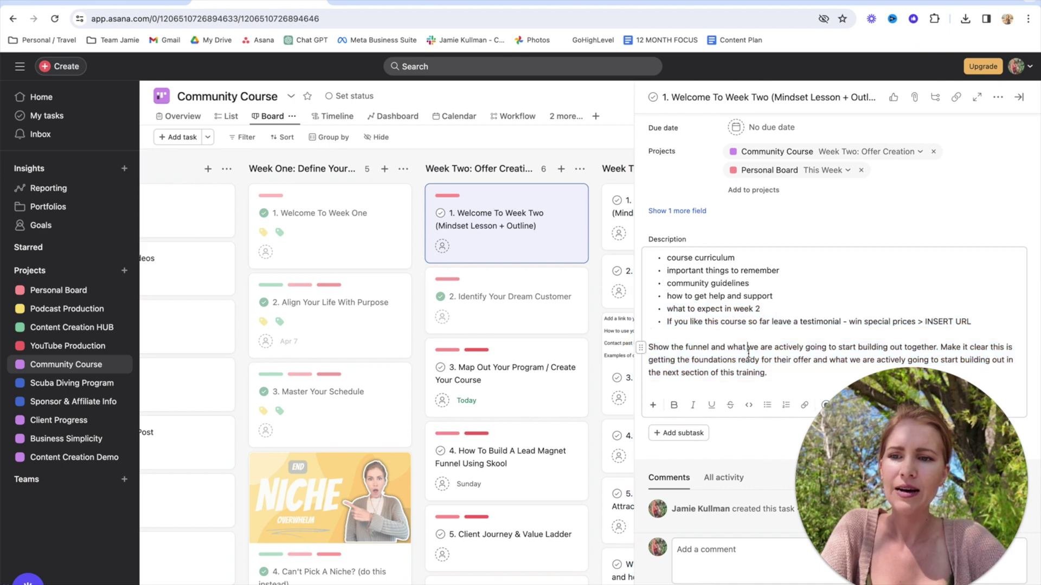
left_click(575, 156)
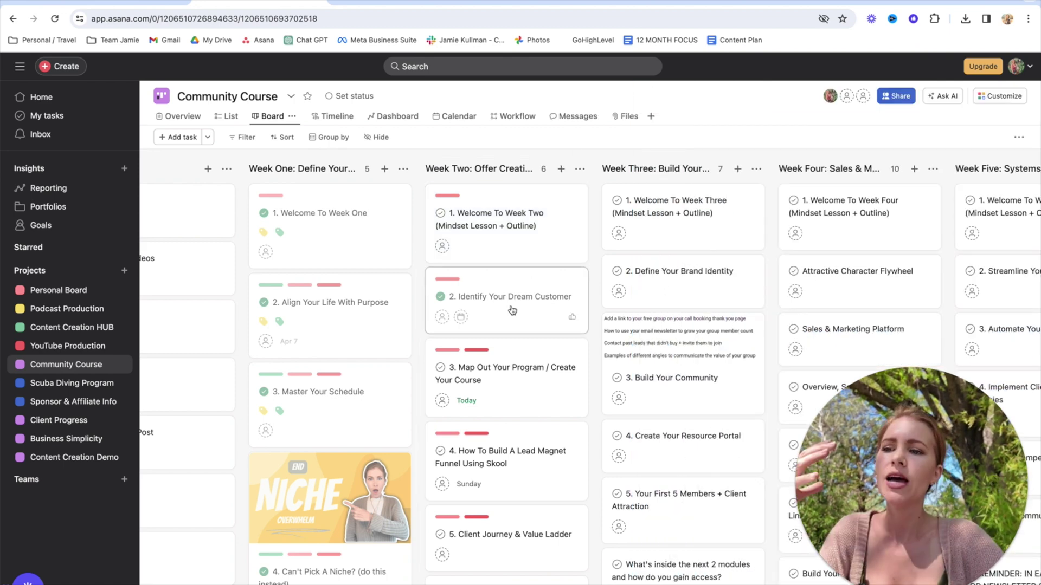
Step: Open the "3. Map Out Your Program / Create Your Course" task in Week Two and read its description, notes link and title
scroll(511, 309, "down", 1)
left_click(514, 401)
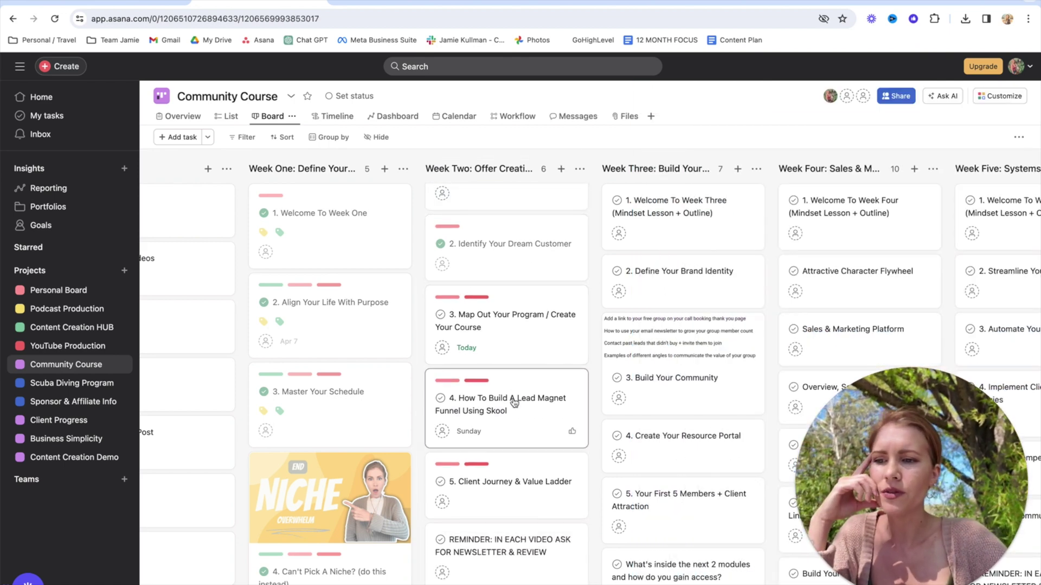
left_click(516, 326)
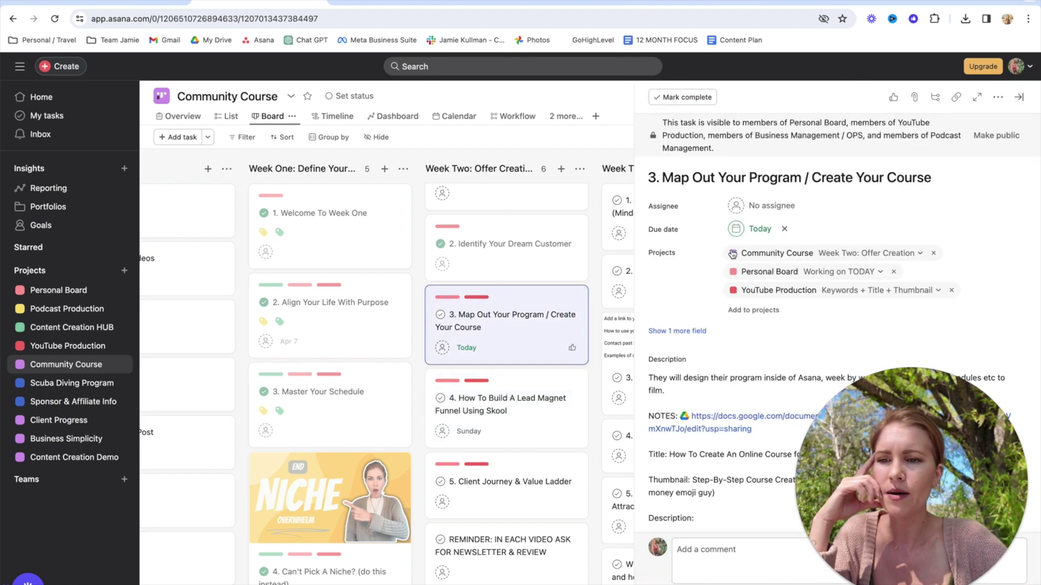
scroll(771, 283, "down", 1)
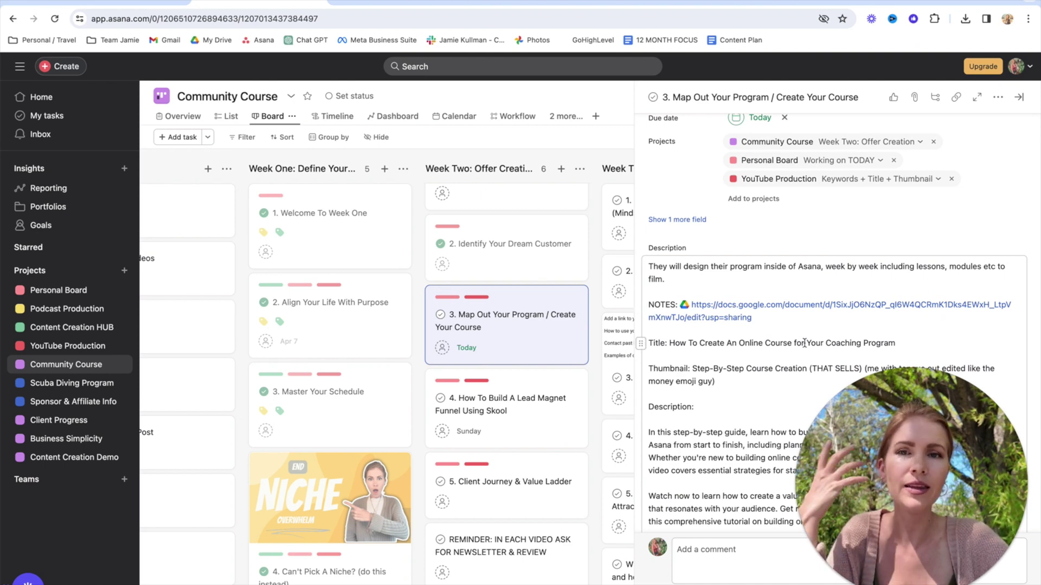
scroll(804, 342, "down", 1)
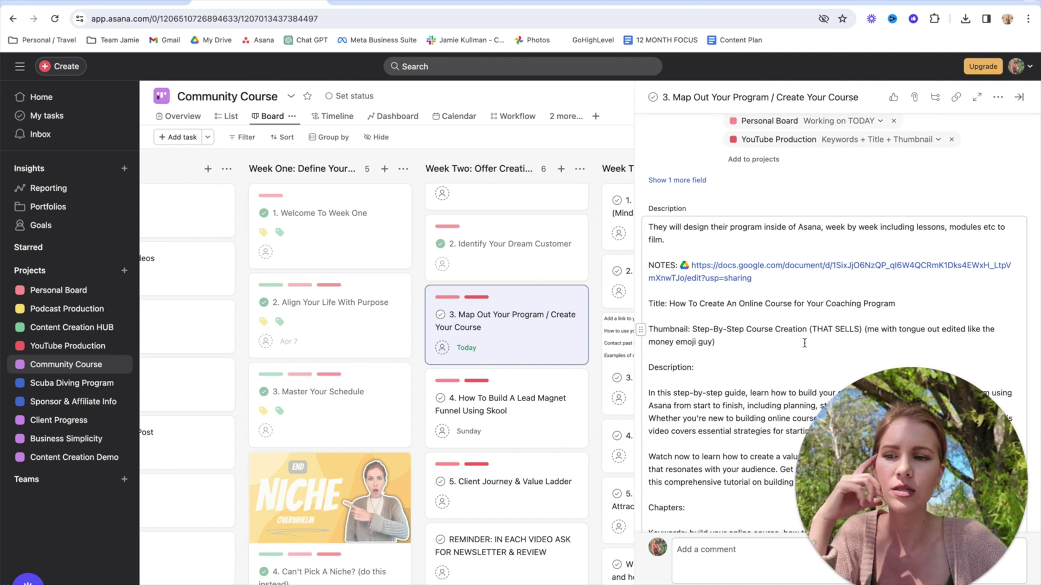
scroll(804, 343, "down", 2)
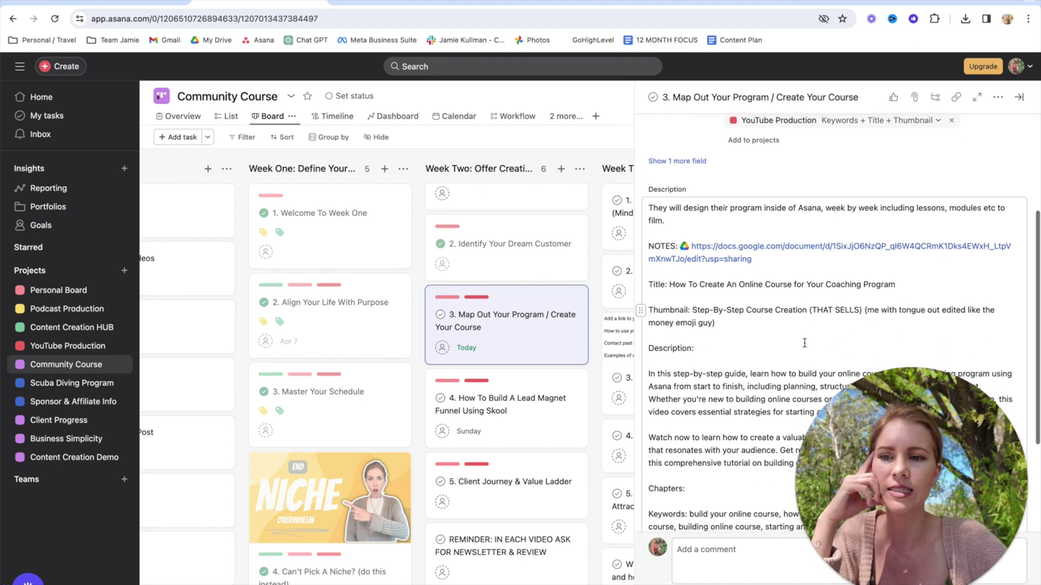
Step: Examine the thumbnail idea, video description and keywords in the "3. Map Out Your Program / Create Your Course" task
left_click(648, 220)
left_click_drag(715, 272, 651, 242)
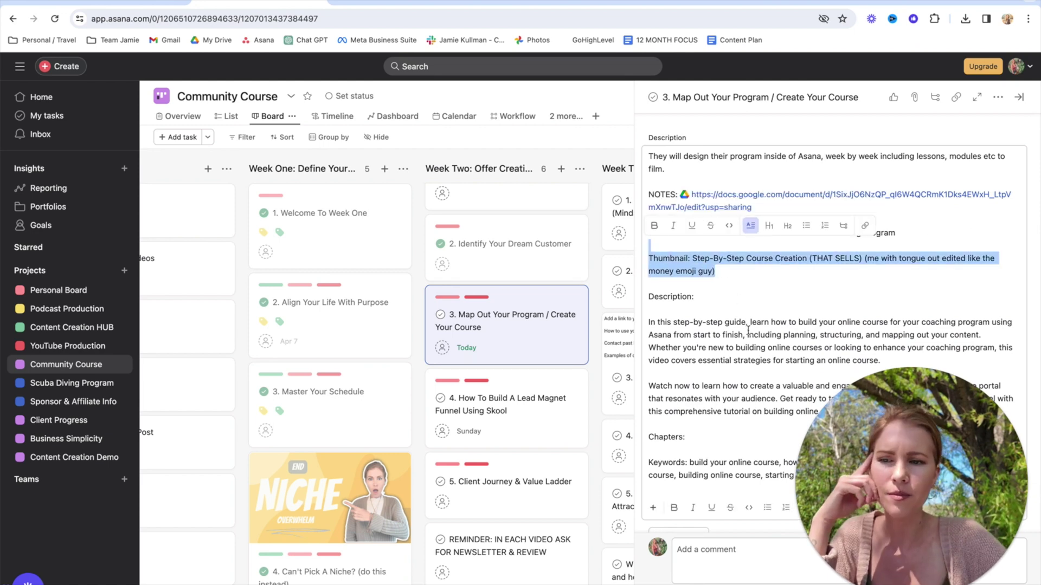
left_click(747, 331)
scroll(754, 329, "down", 2)
left_click_drag(853, 348, 648, 247)
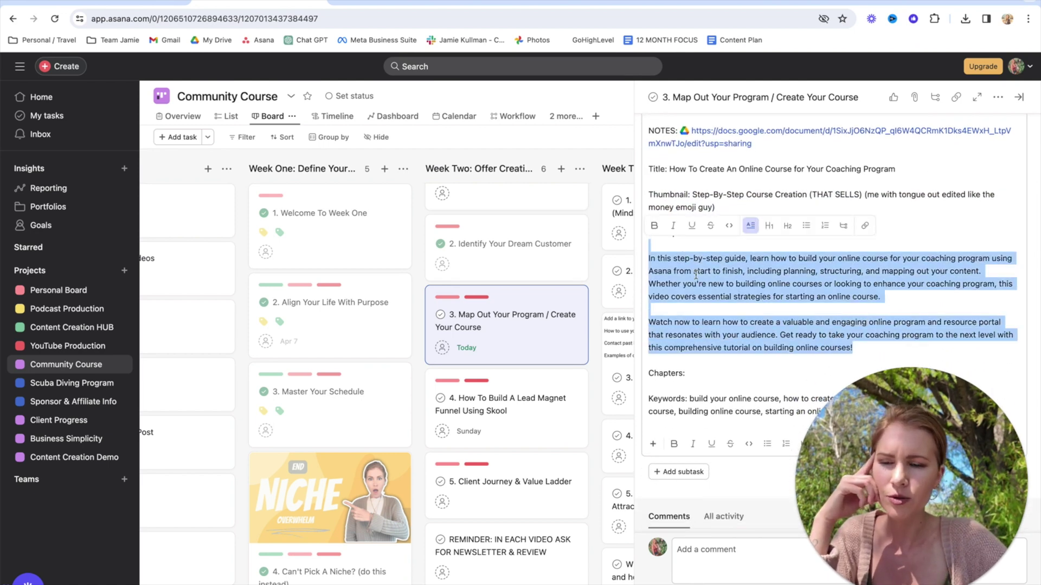
scroll(844, 375, "down", 1)
mouse_move(921, 429)
left_mouse_down()
mouse_move(738, 428)
mouse_move(922, 430)
left_mouse_up()
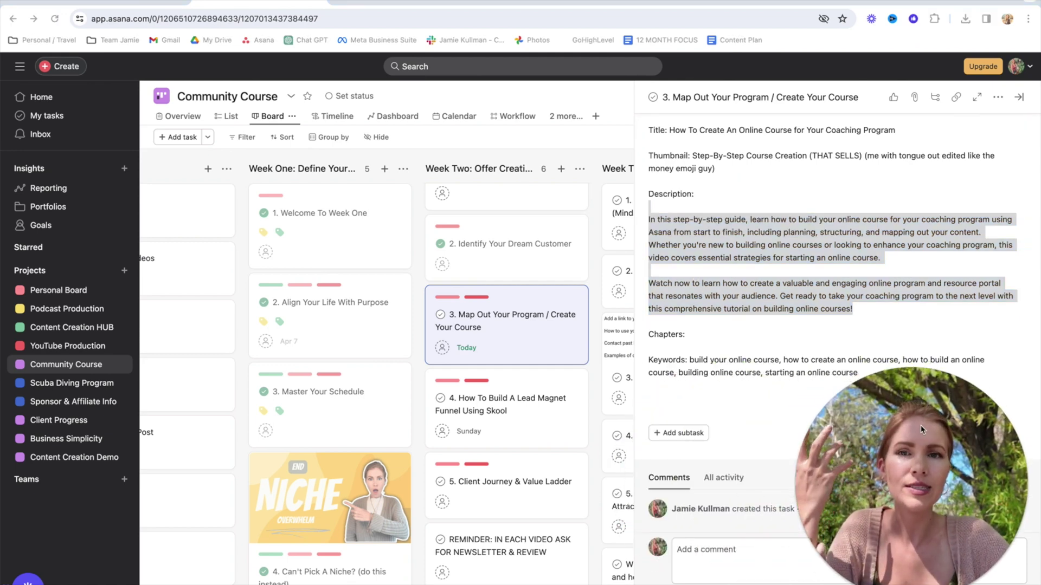
left_click(850, 308)
scroll(759, 283, "up", 5)
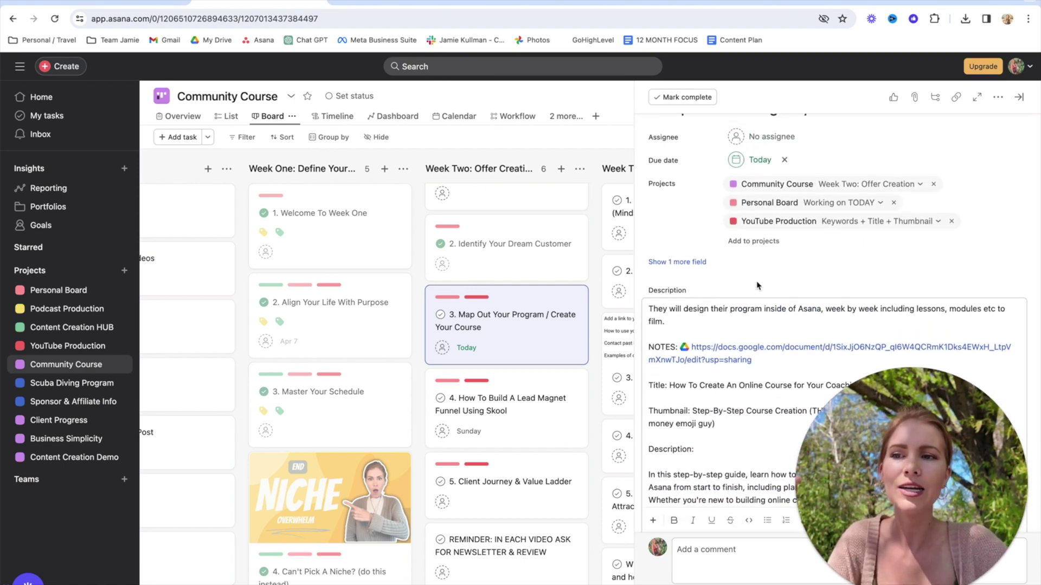
scroll(482, 192, "up", 2)
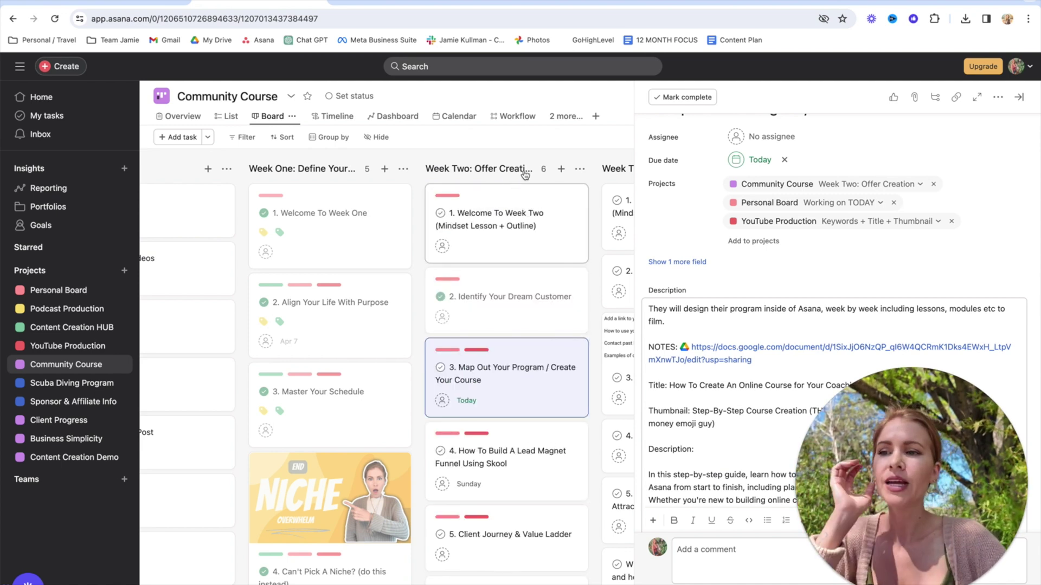
scroll(450, 328, "right", 1)
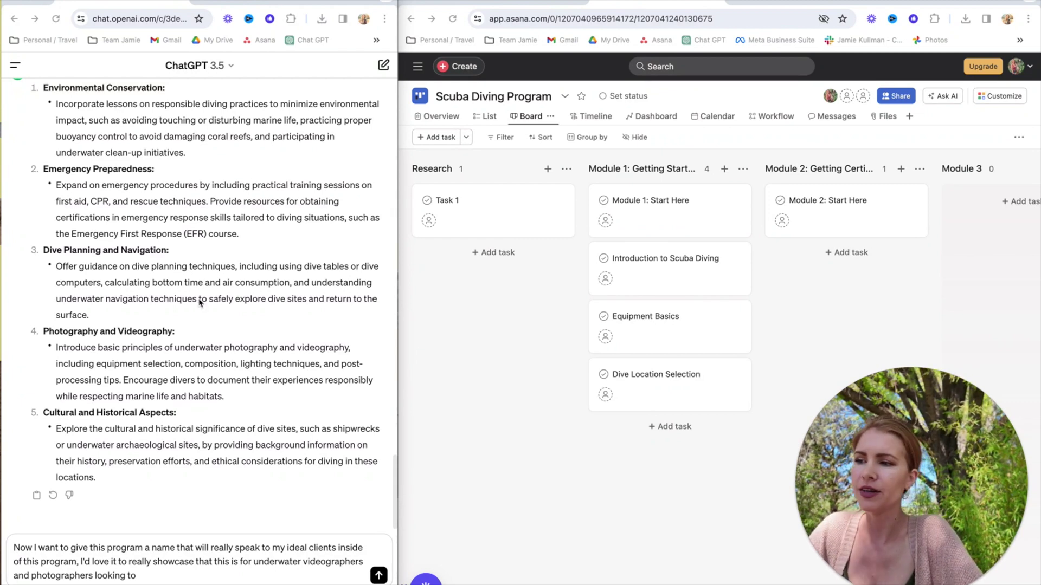
Step: Finish and send the ChatGPT prompt asking for program names for underwater videographers and photographers looking to "scuba dive and get the basics down"
left_click(145, 578)
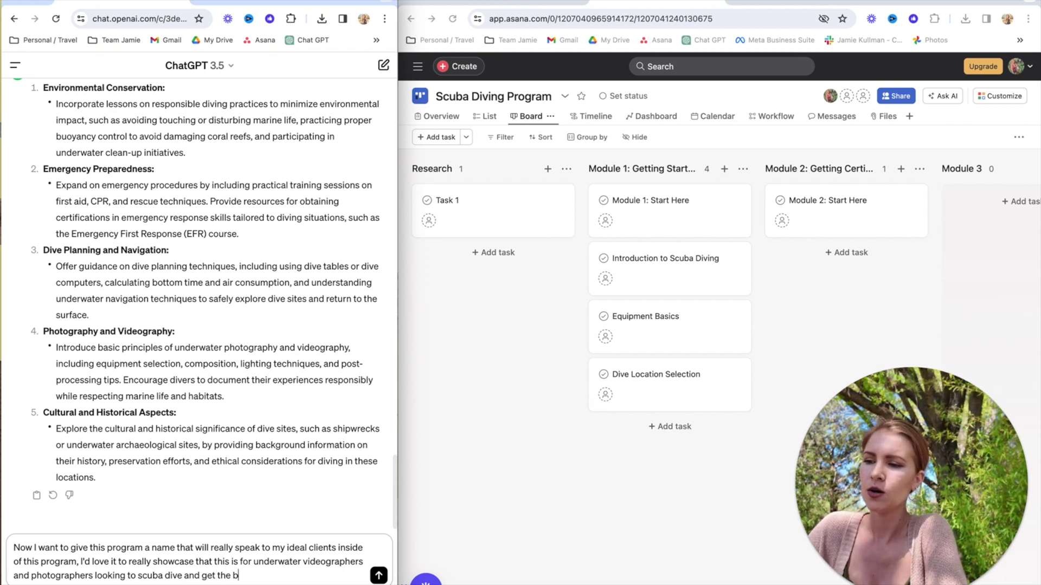
key("shift+Return")
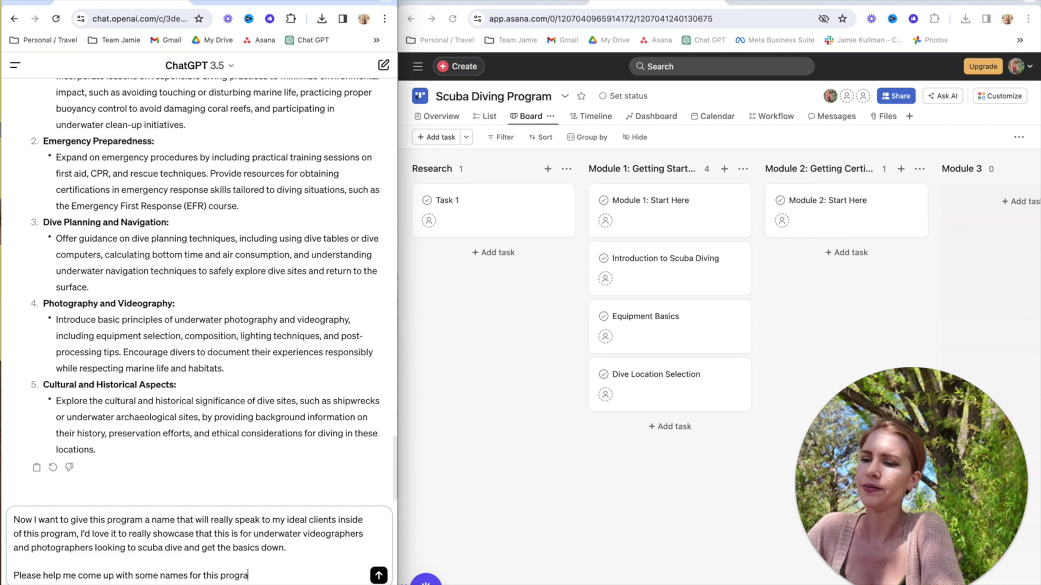
type("m.")
key("shift+Return")
left_click(378, 576)
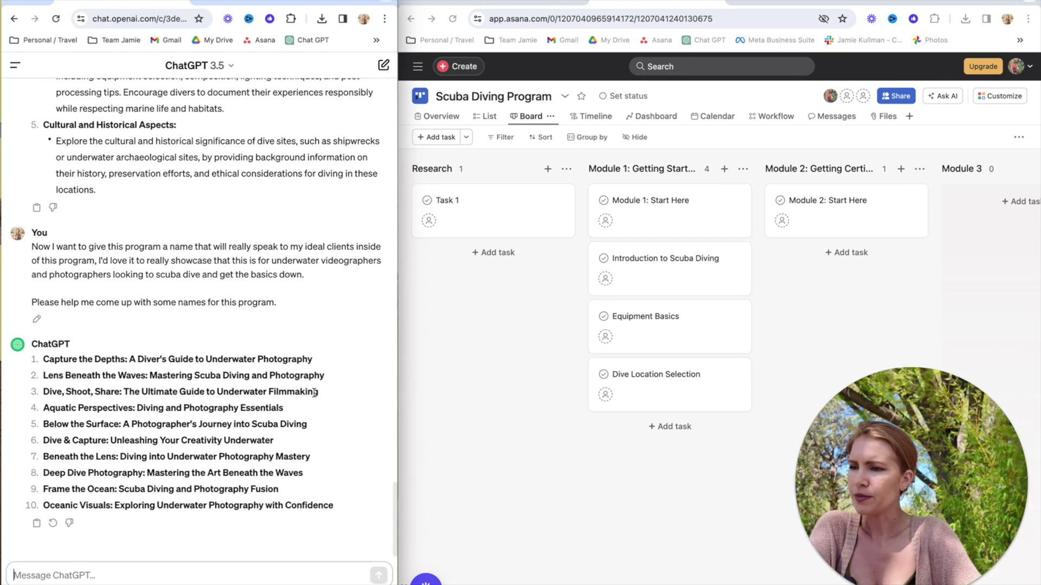
Step: Copy the suggested name "Below the Surface: A Photographer's Journey into Scuba Diving" from the ChatGPT reply
left_click(331, 378)
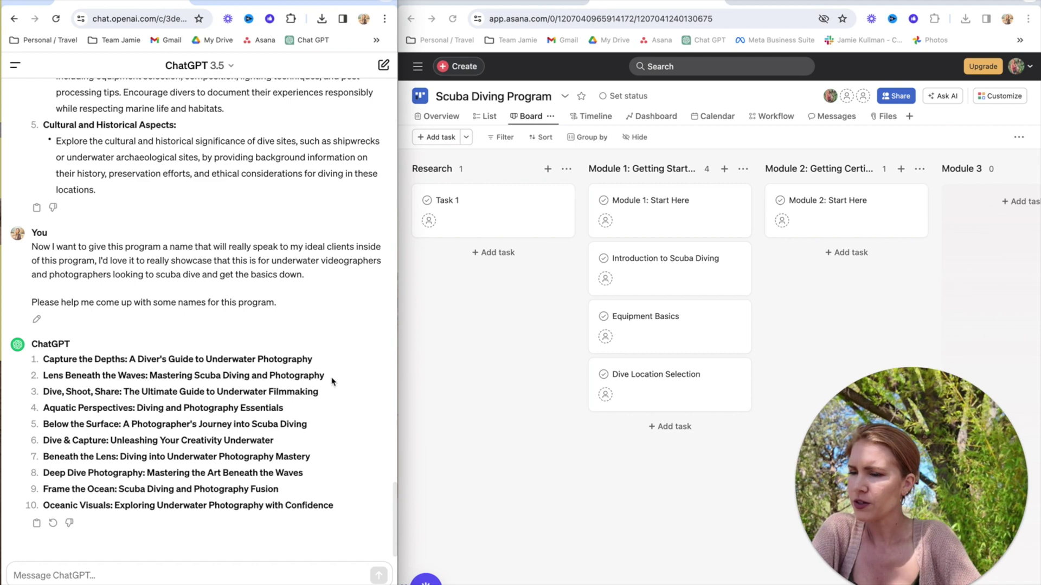
left_click_drag(319, 424, 43, 424)
key("super+c")
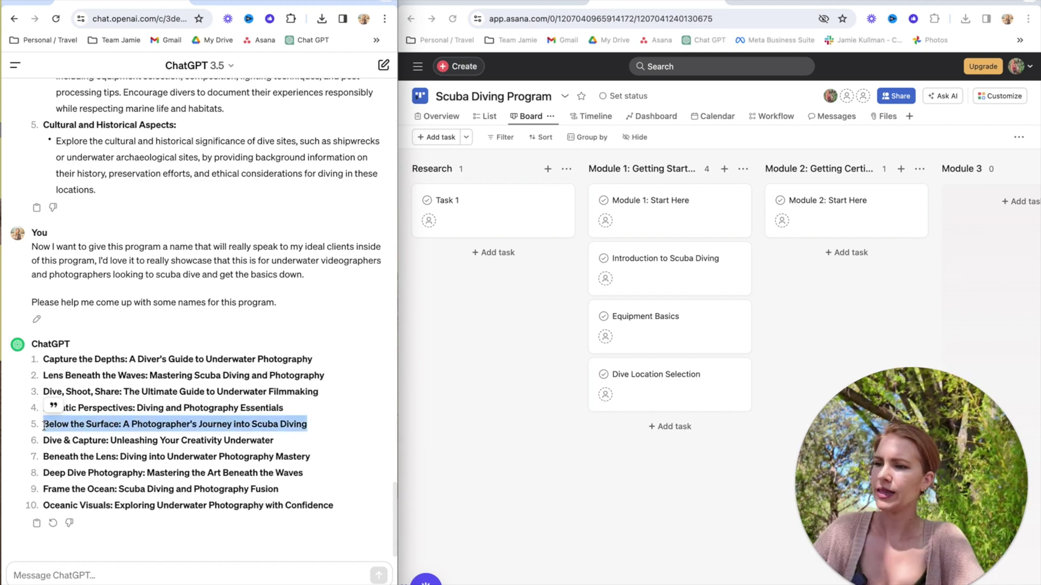
Step: Rename Task 1 in the Research section of the Scuba Diving Program project as "Program Information"
left_click(592, 378)
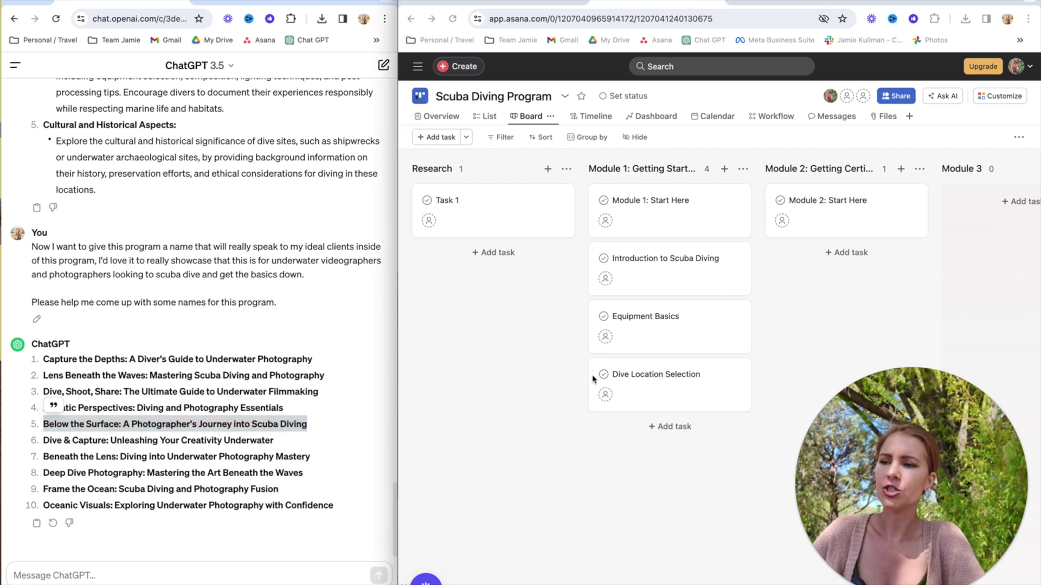
left_click(480, 215)
triple_click(764, 159)
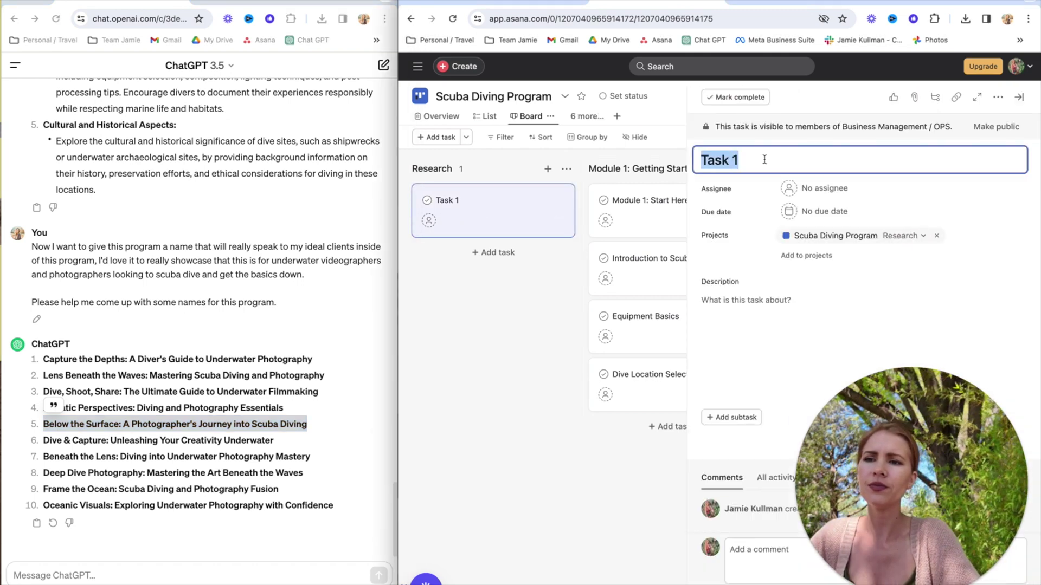
type("Program ")
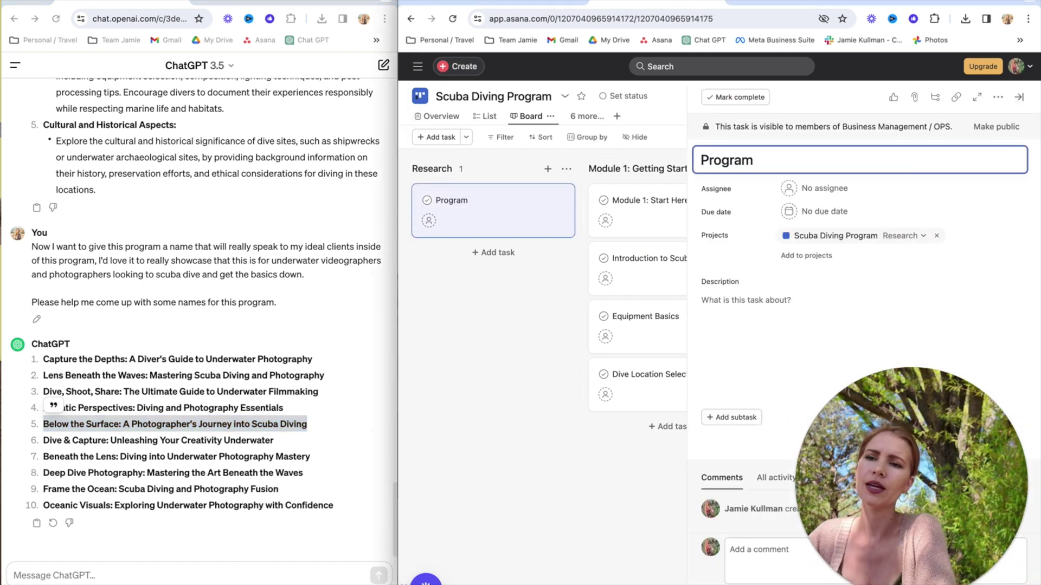
type("Information")
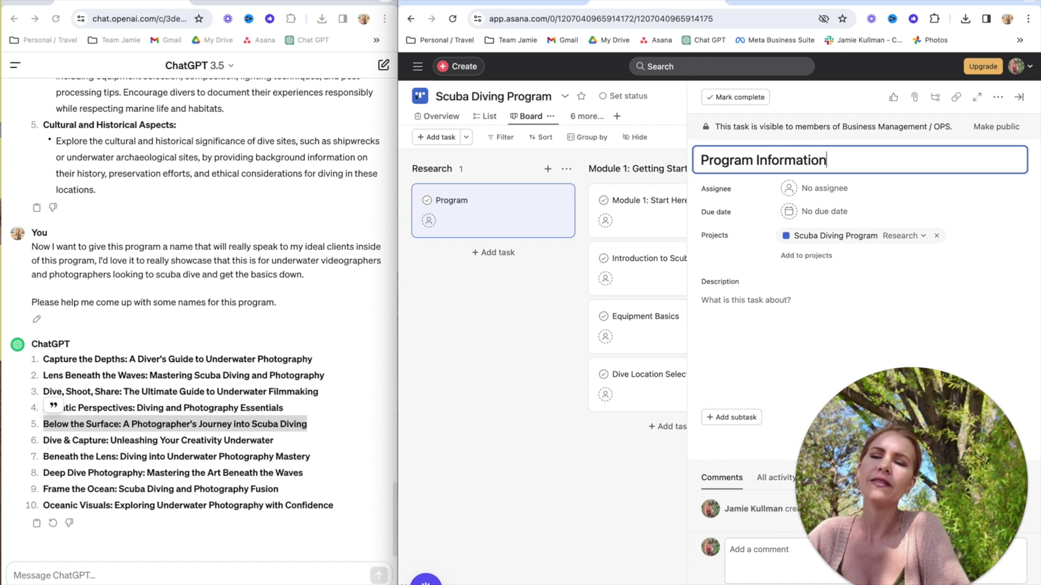
Step: Enter "Title: Below the Surface: A Photographer's Journey into Scuba Diving" and a "Description:" label in the Program Information task's description
left_click(827, 310)
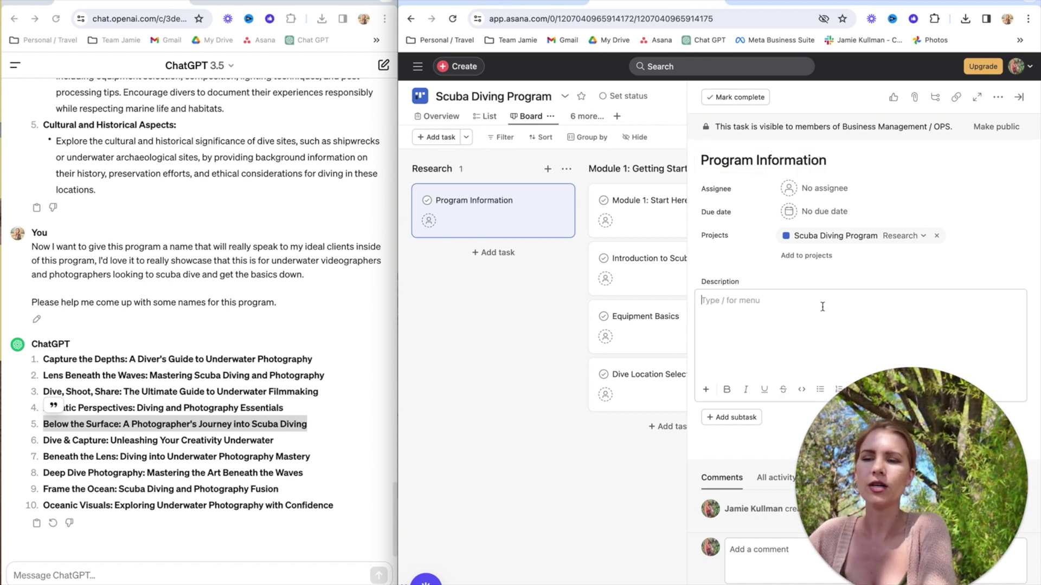
type("Title:")
key("super+v")
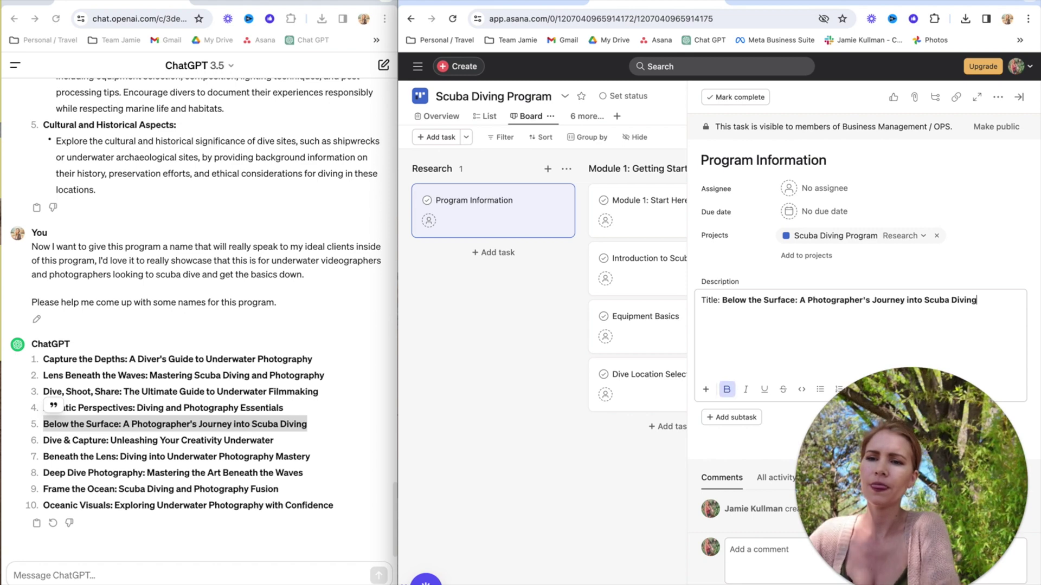
key("Return")
type("Descri")
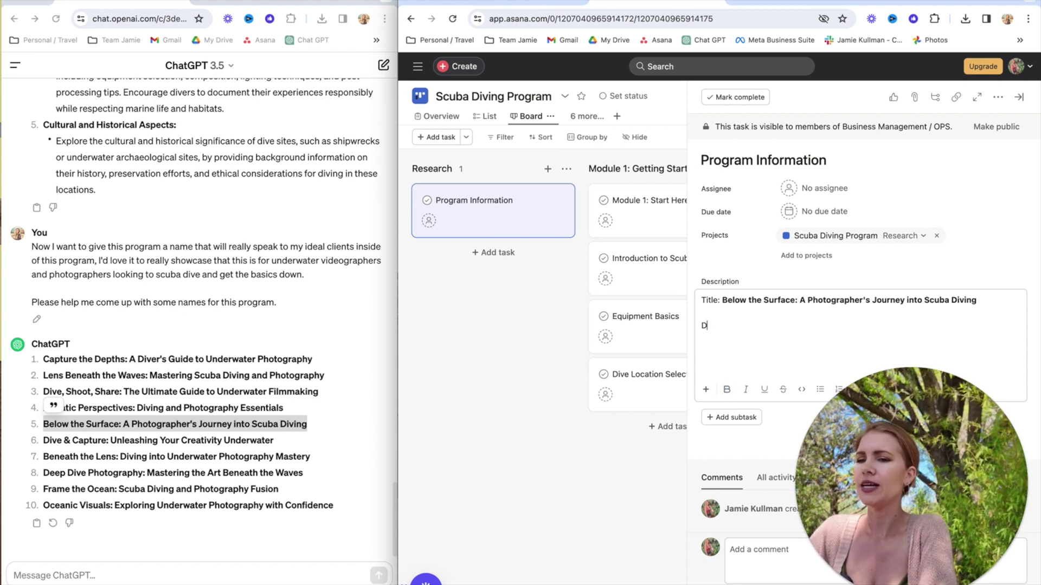
key("BackSpace")
key("BackSpace")
type("ription:")
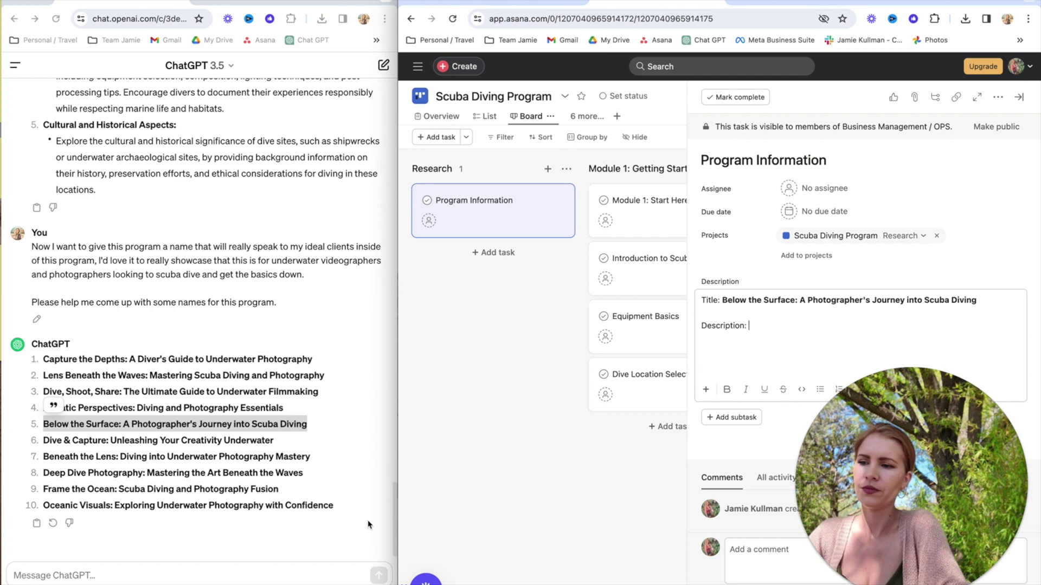
Step: Ask ChatGPT to "Create a simple 1 sentence elevator pitch for this program that is simple and easy to understand."
left_click(265, 569)
type("Create a t")
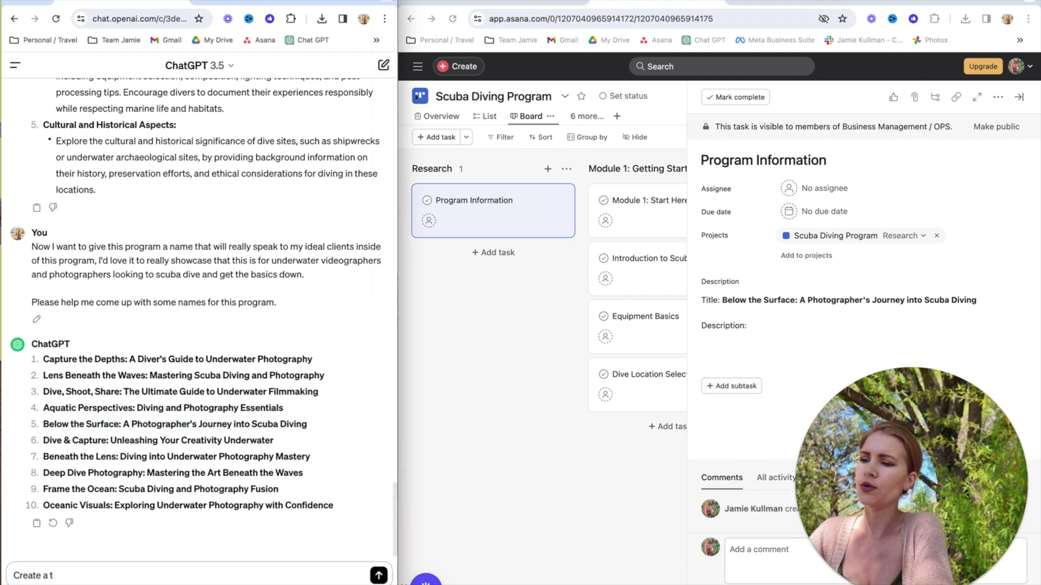
key("BackSpace")
type("sim")
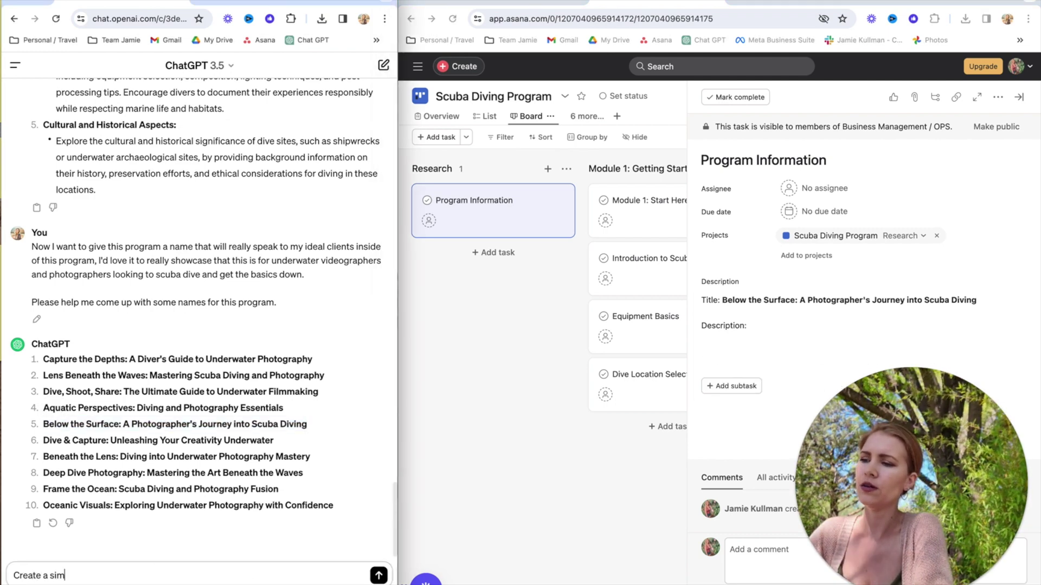
type("ple 1 word elevator")
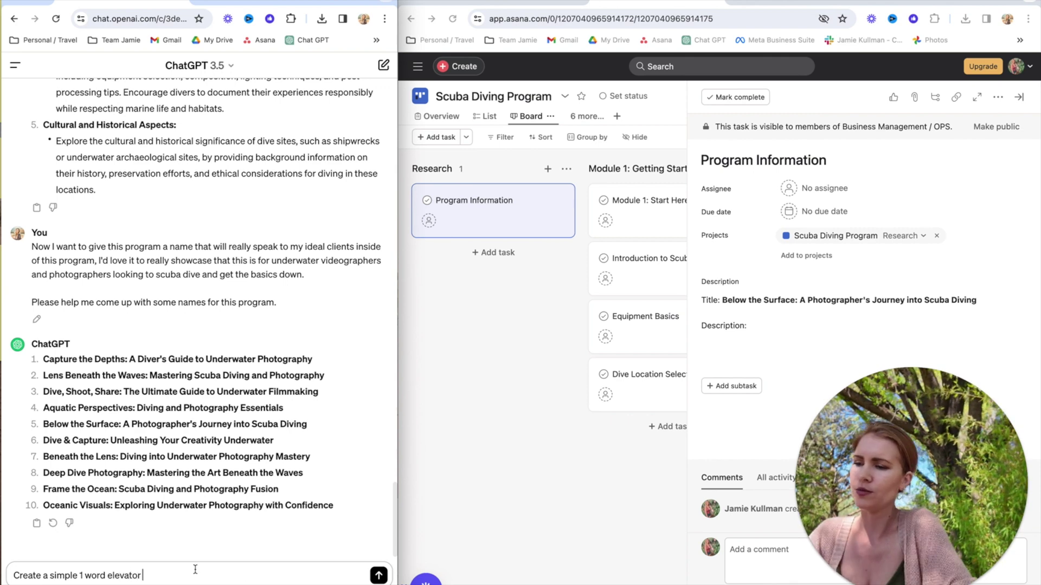
double_click(95, 575)
type("sentence")
left_click(179, 572)
type("pitch for this p")
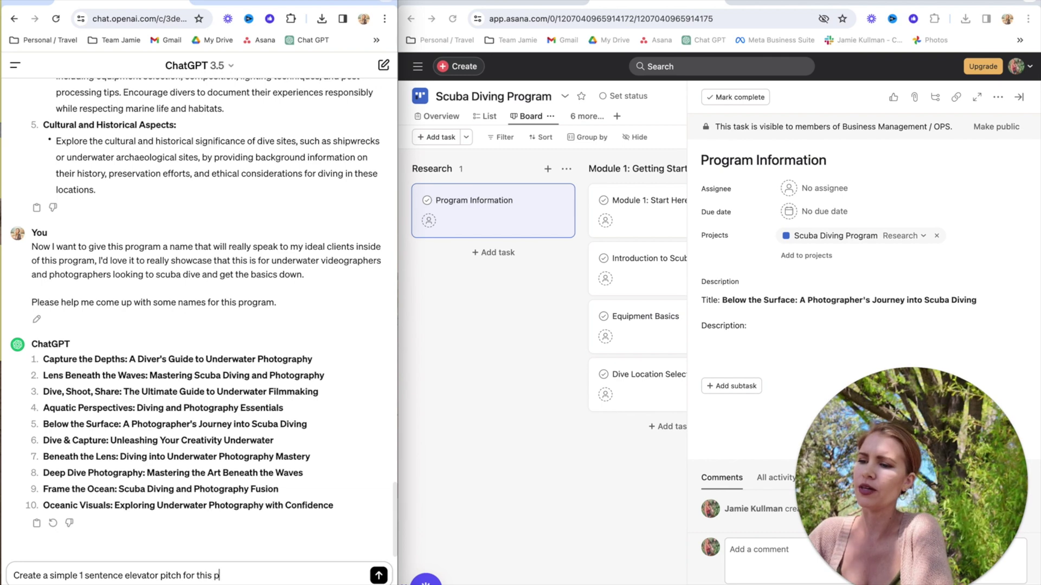
type("rogram that is simpl")
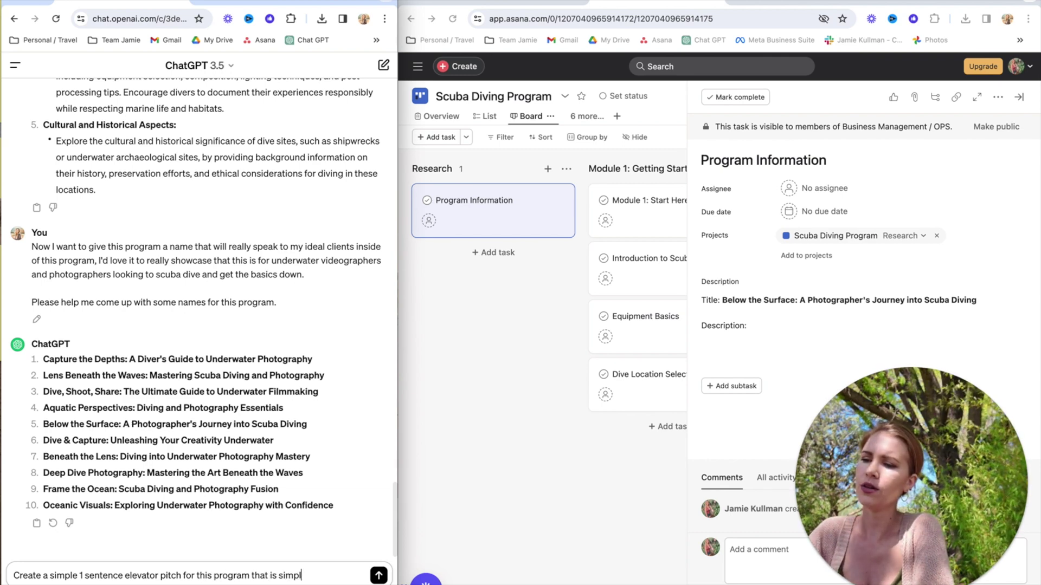
type("e and easy to understand.")
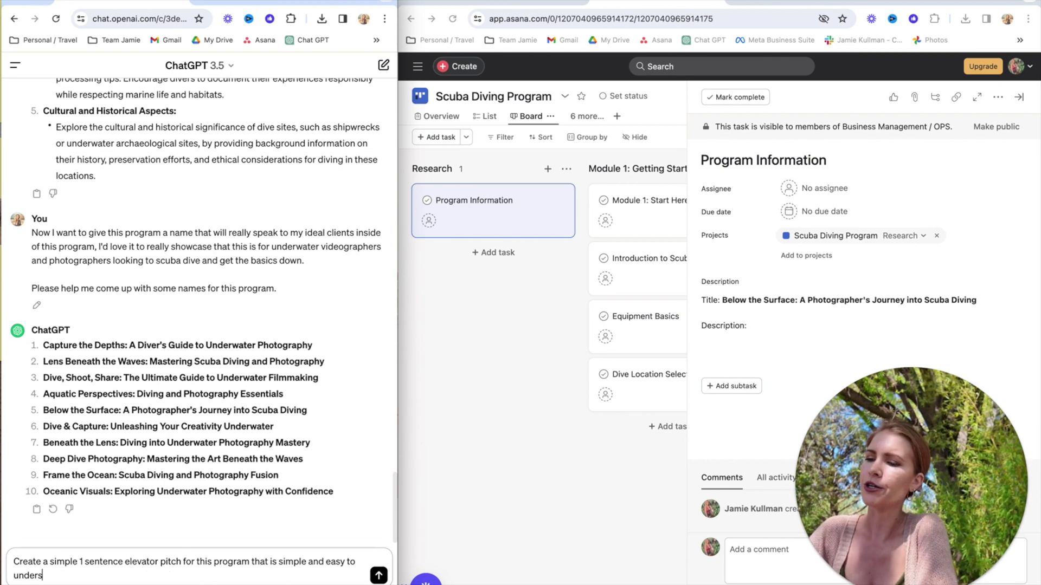
left_click(379, 576)
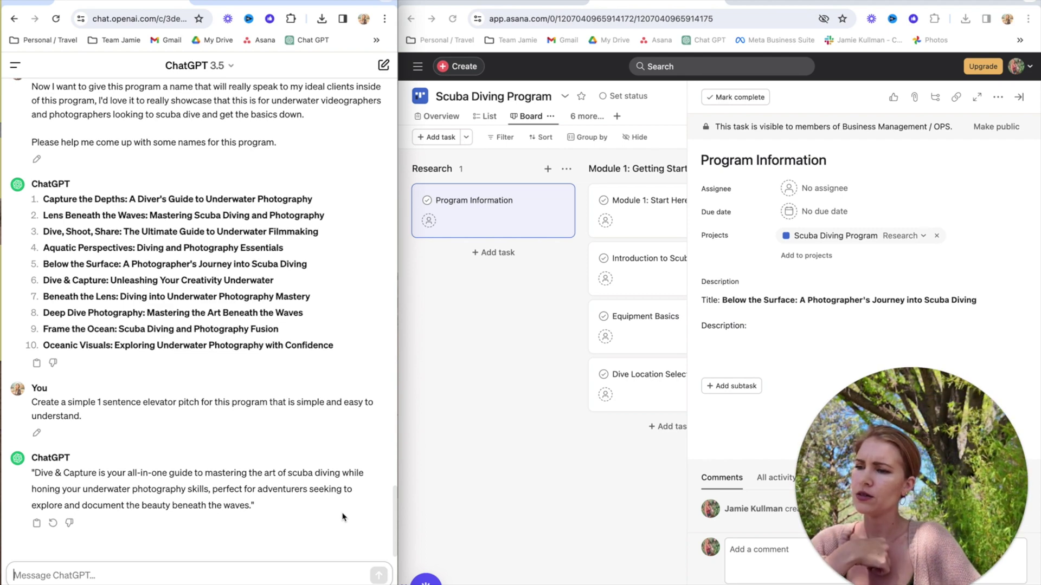
Step: Tell ChatGPT "The name we chose is: Below the Surface: A Photographer's Journey into Scuba Diving" and ask it to "please re do" the pitch
type("The name we chose is:")
key("super+v")
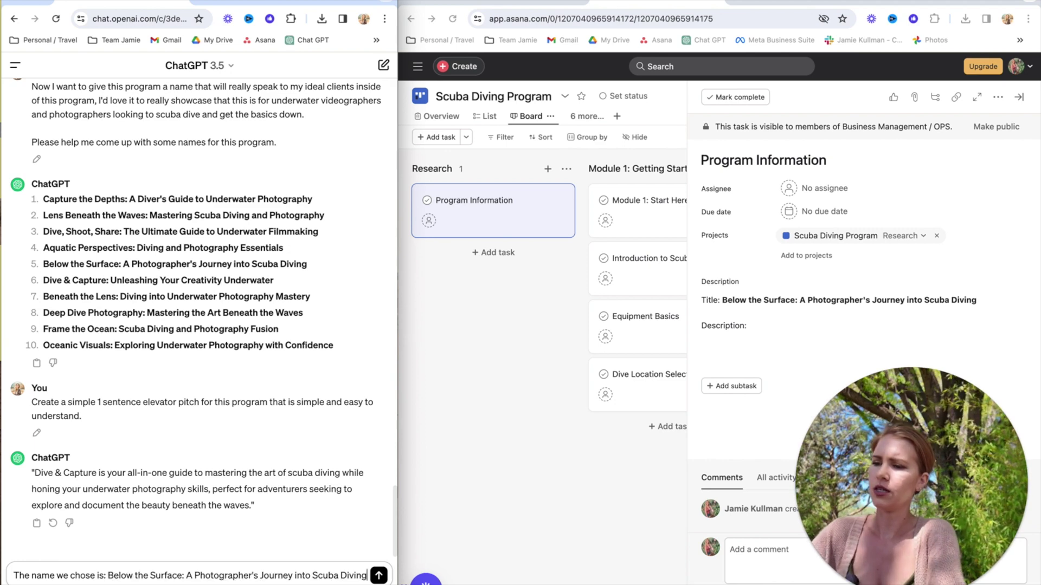
type("Diving please re")
type(" do")
left_click(376, 576)
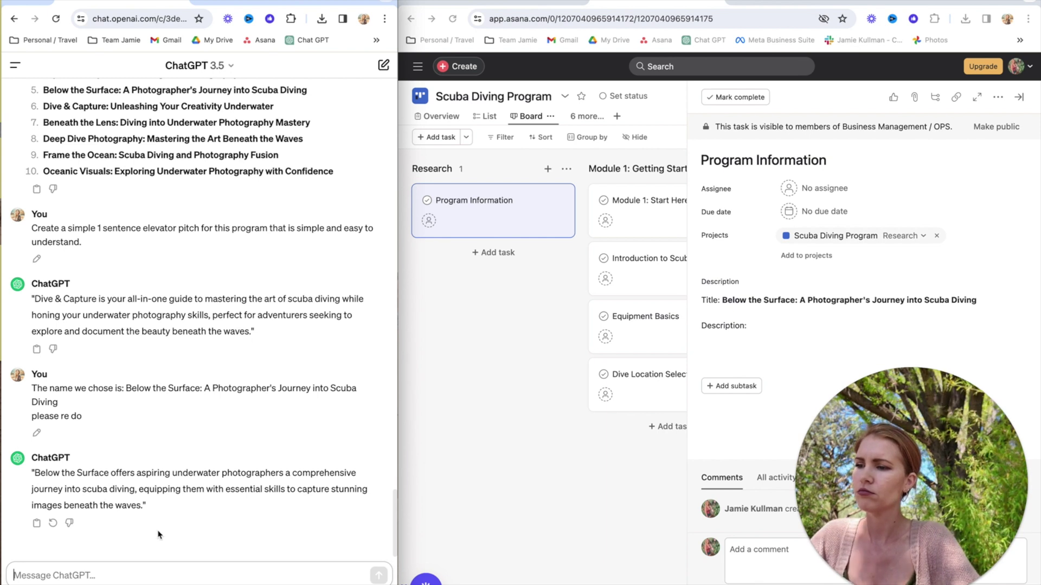
Step: Copy ChatGPT's "Below the Surface offers aspiring underwater photographers..." pitch without its quotation marks into the Program Information task after "Description:"
left_click_drag(144, 506, 33, 472)
key("super+c")
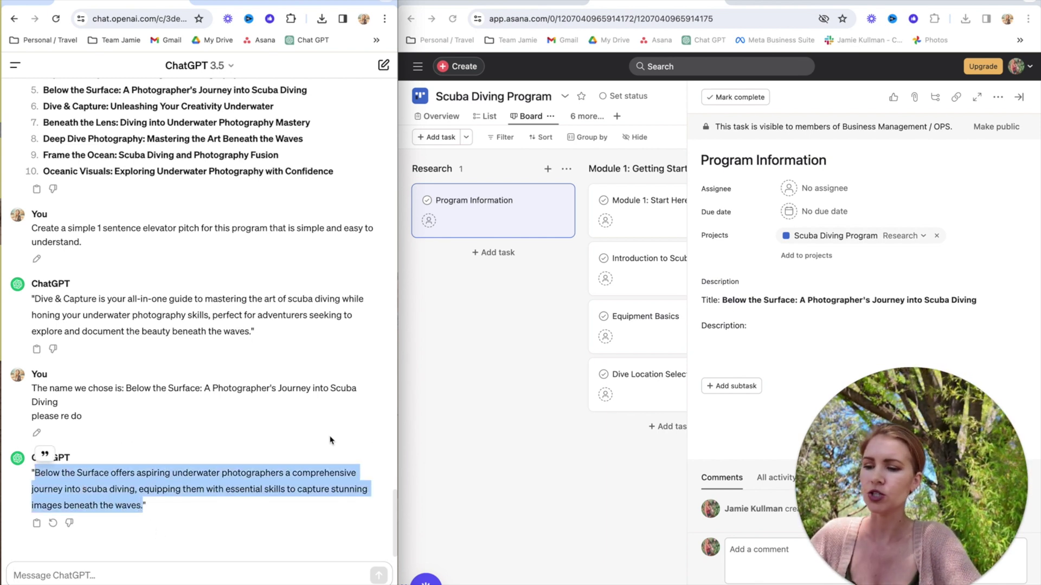
left_click(756, 337)
key("super+v")
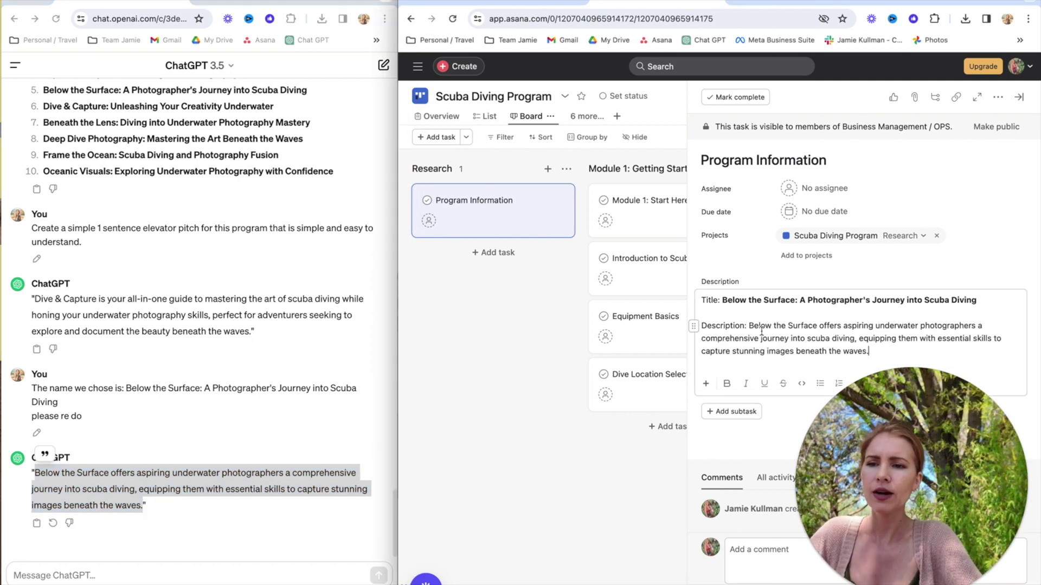
Step: Remove the bold from the program name in the task description, and make the "Title:" label bold and underlined
triple_click(756, 301)
left_click(756, 302)
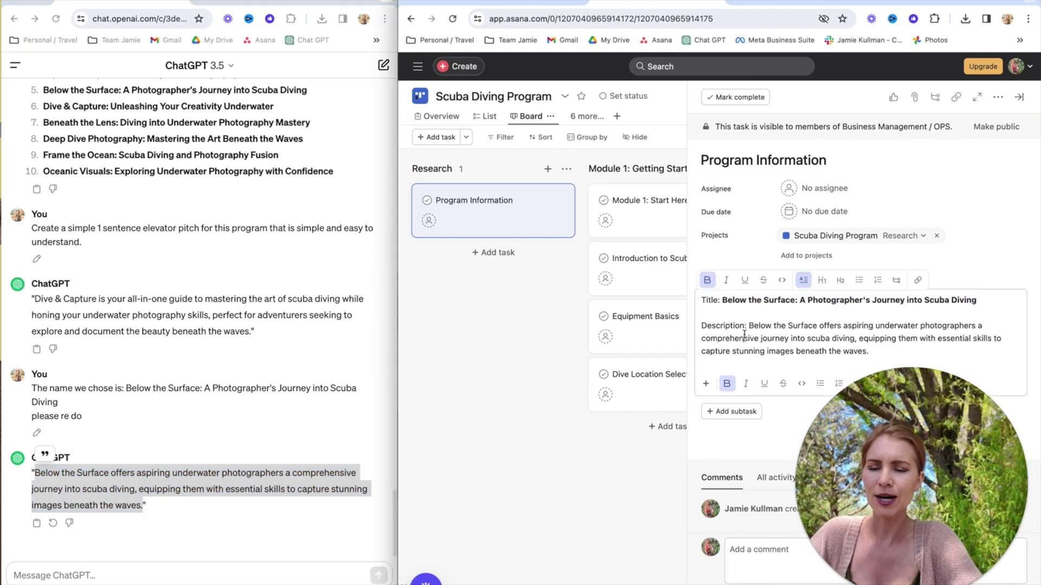
left_click_drag(722, 302, 977, 302)
left_click(727, 384)
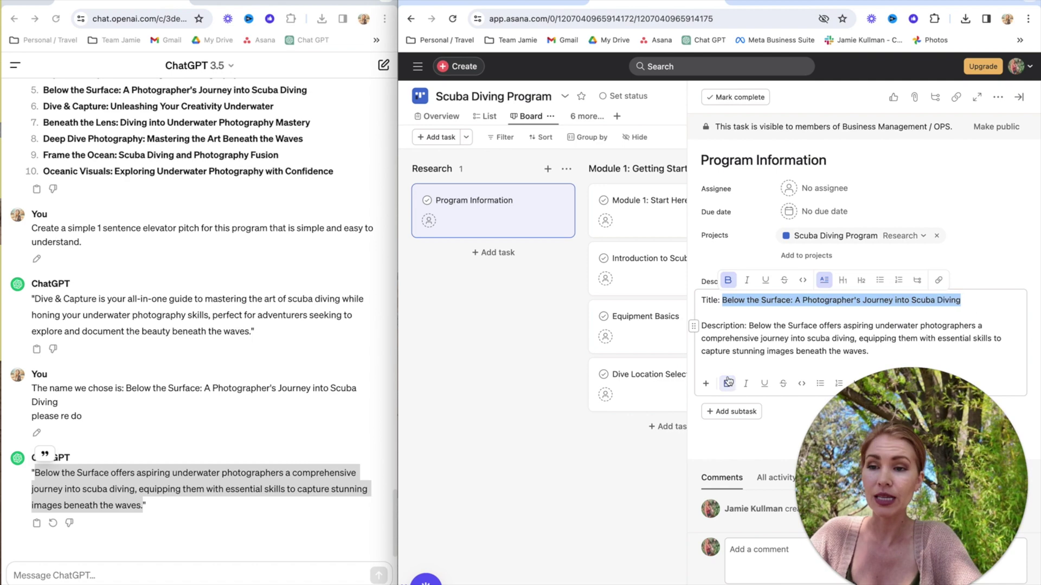
left_click_drag(722, 302, 701, 302)
left_click(727, 384)
left_click(765, 384)
left_click(746, 326)
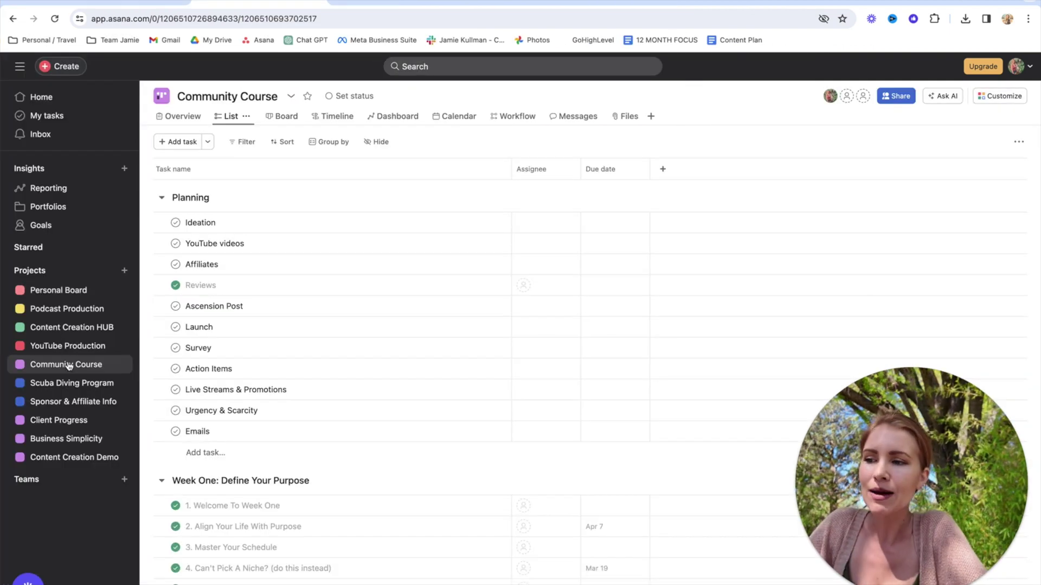